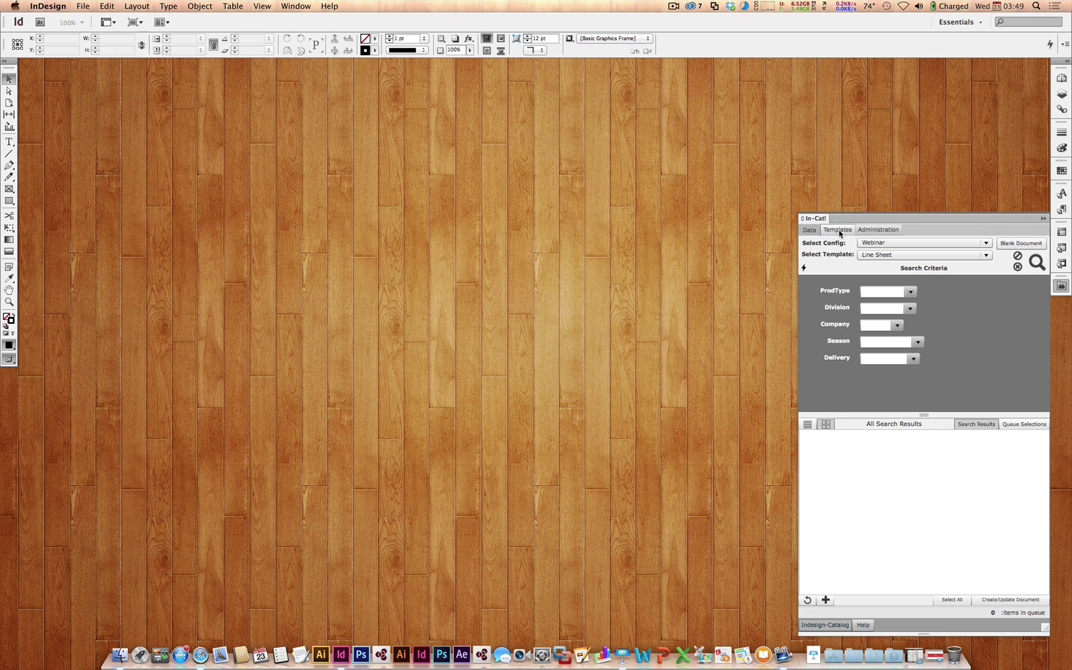
Step: Look over the template settings and the administration settings of the In-Cat! catalog extension, then return to its product data
left_click(839, 230)
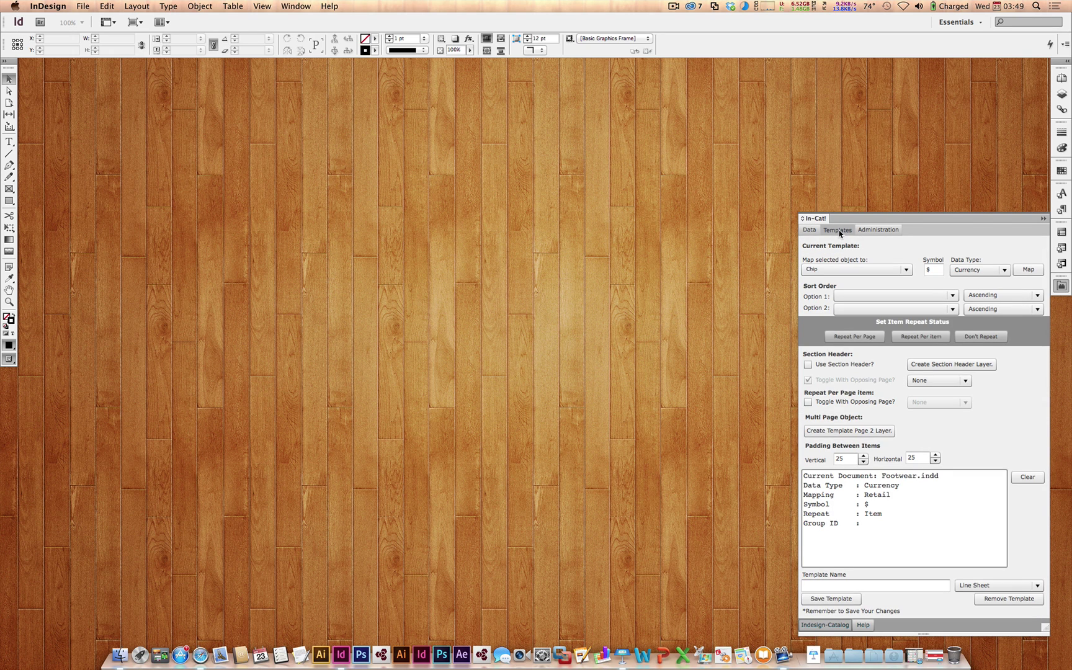
left_click(871, 230)
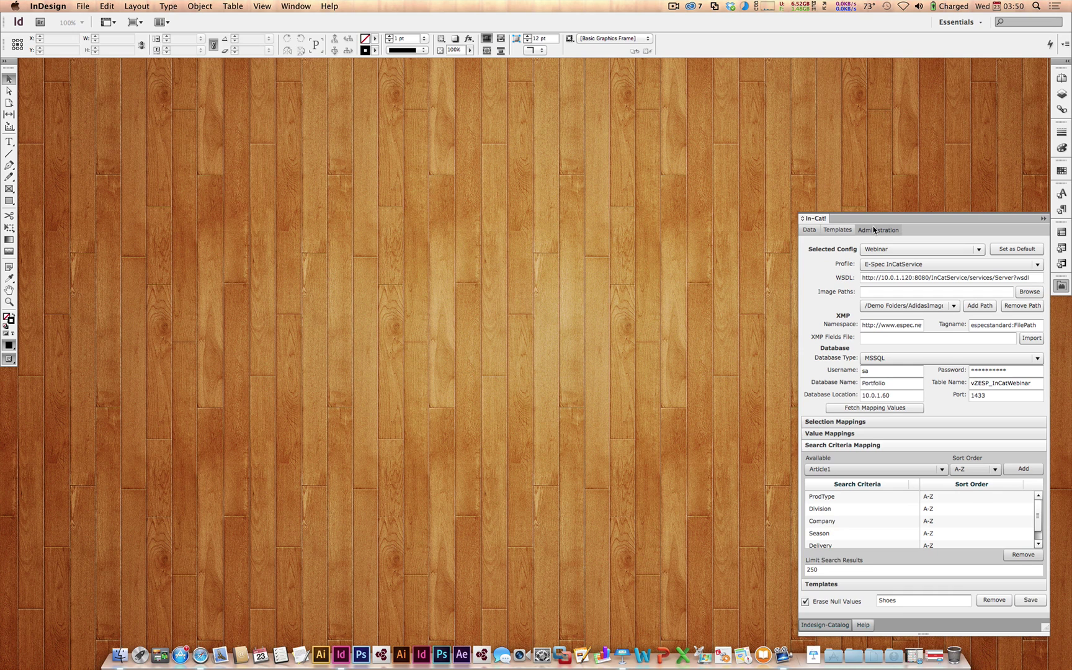
left_click(810, 230)
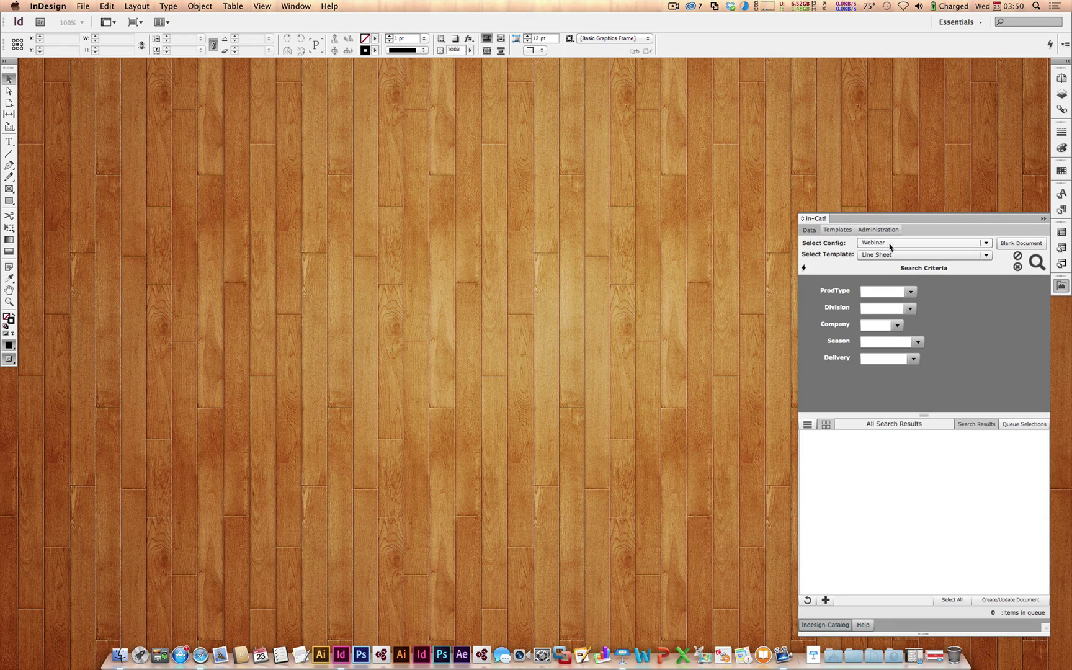
Step: Search the Webinar configuration for products in the Girls division and the Summer 2013 season
left_click(980, 244)
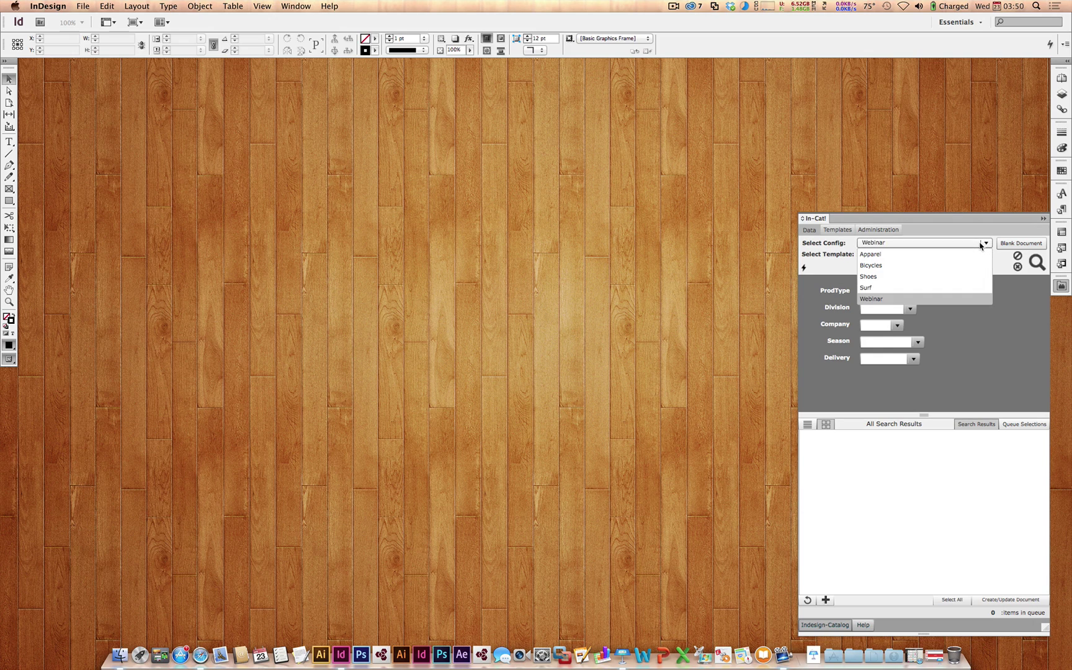
left_click(940, 299)
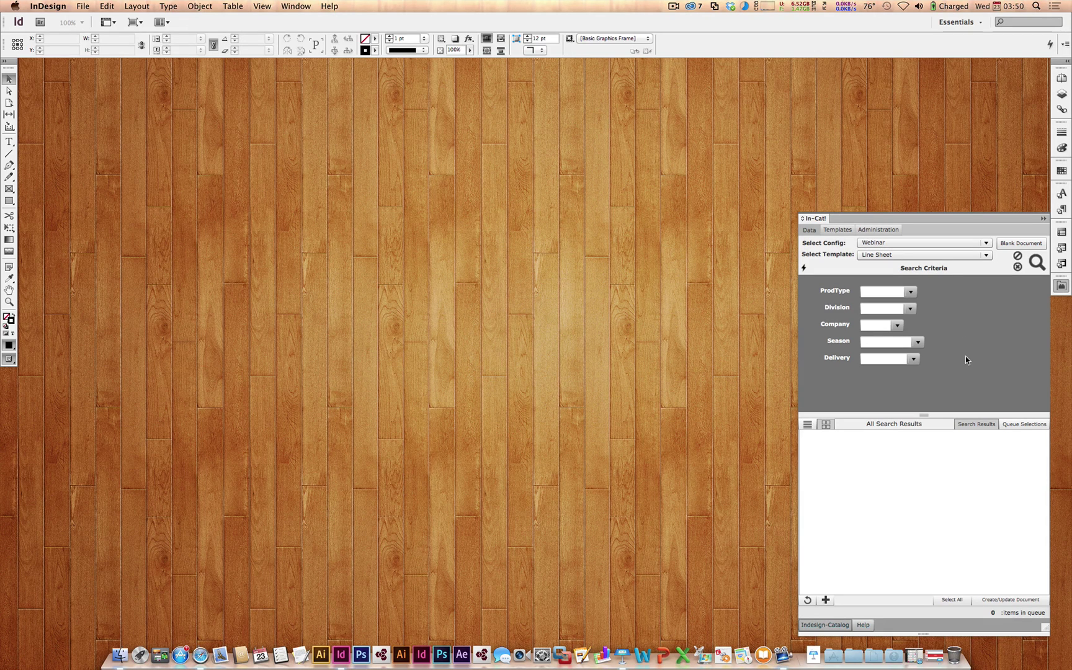
left_click(910, 309)
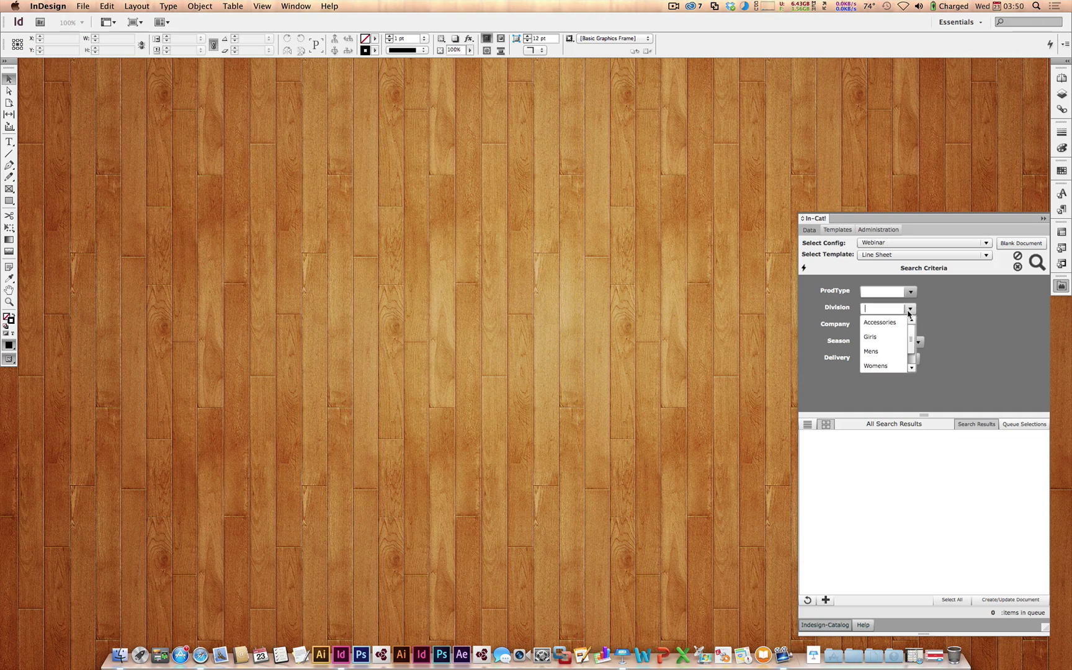
left_click(891, 337)
left_click(918, 343)
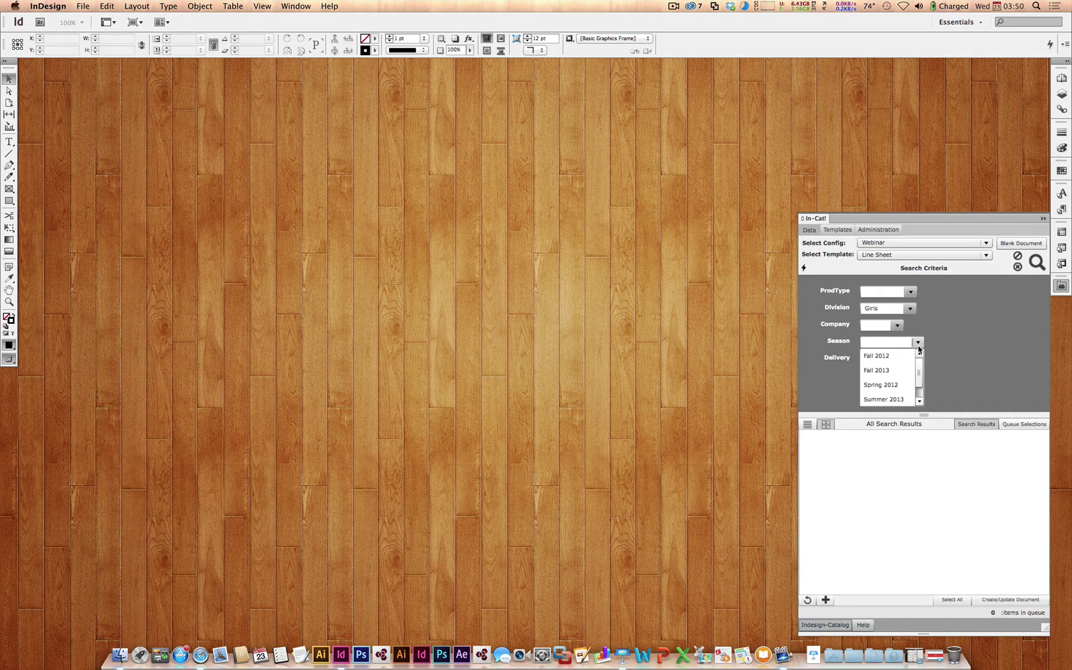
left_click(898, 386)
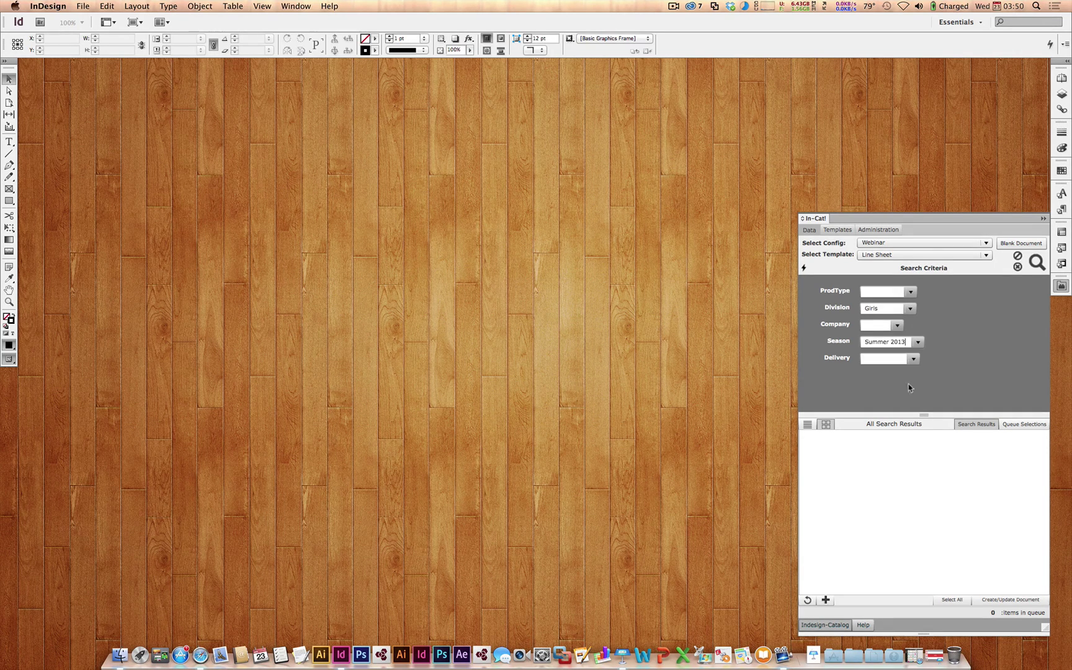
left_click(1037, 263)
left_click(1037, 264)
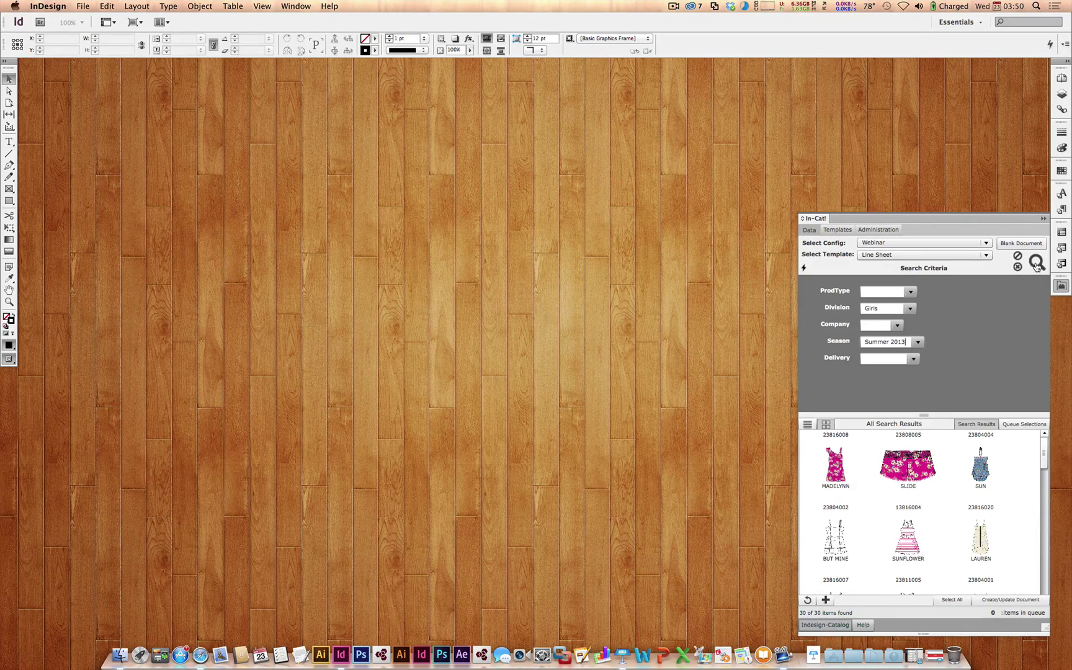
Step: Review the search results as a list sorted by division, company, description and ID, and return to thumbnails
mouse_move(1047, 458)
left_mouse_down()
mouse_move(1047, 557)
mouse_move(1045, 446)
left_mouse_up()
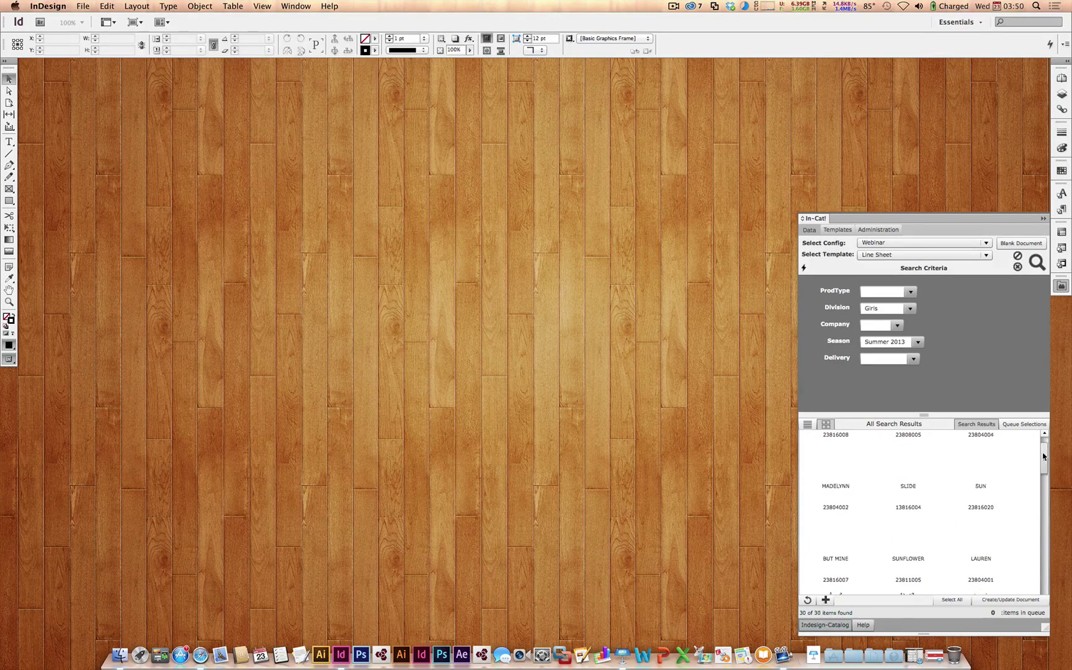
left_click(809, 424)
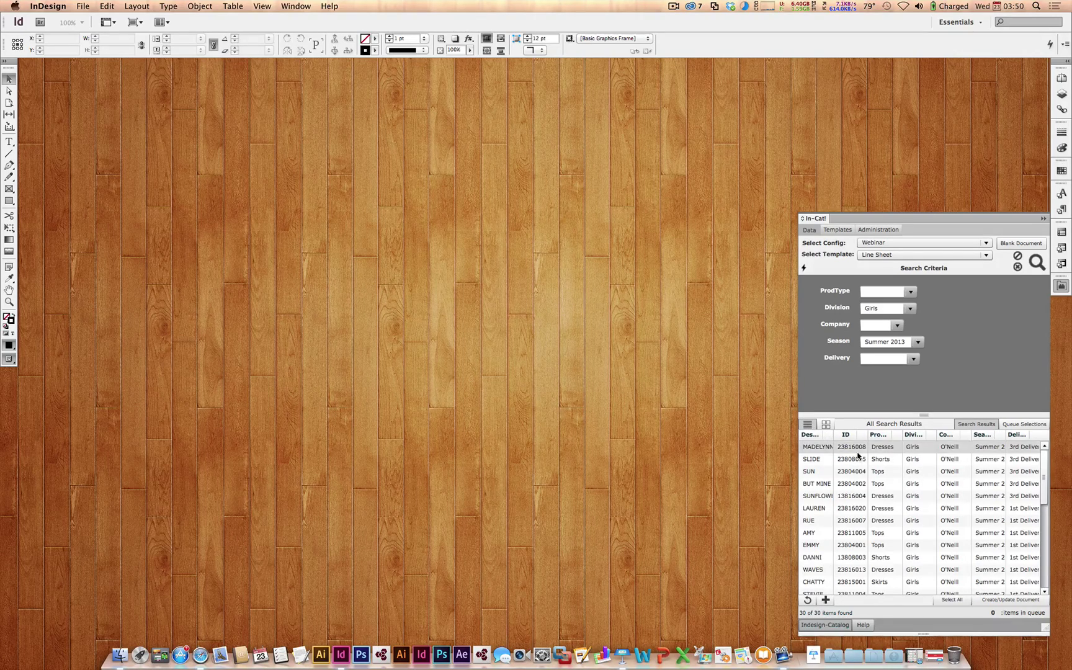
left_click(918, 436)
left_click(952, 437)
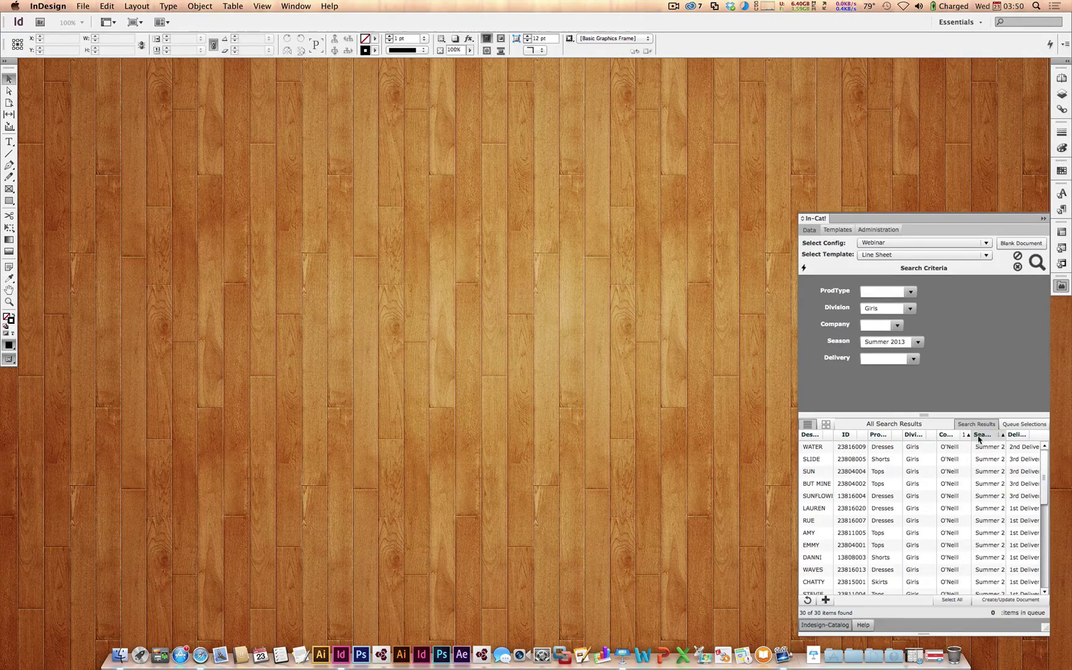
left_click(844, 436)
left_click(813, 436)
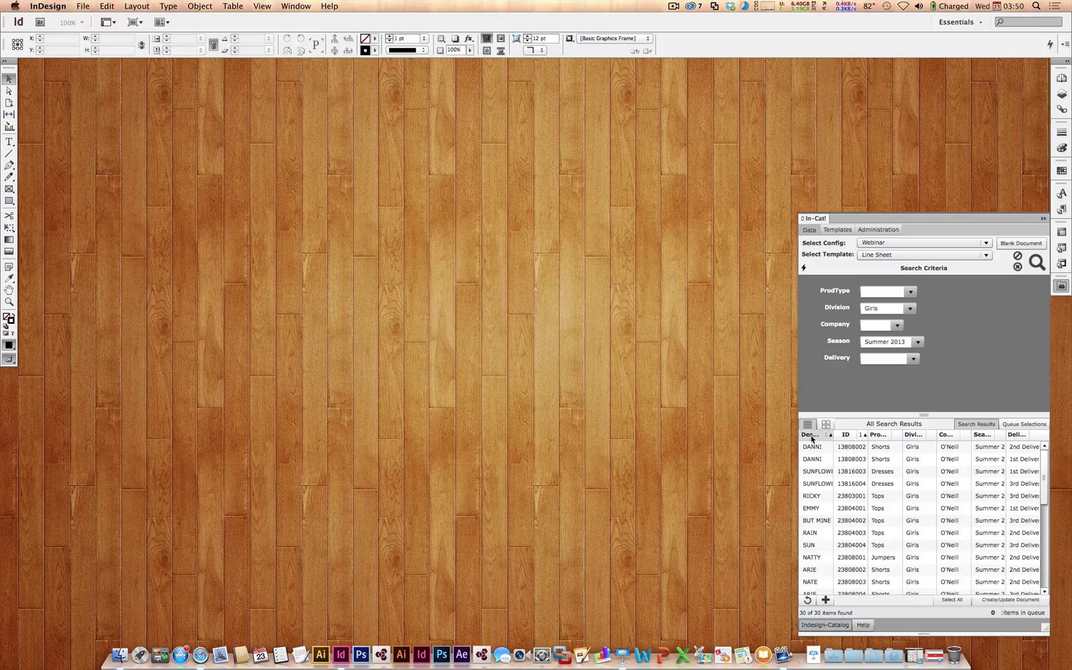
left_click(811, 436)
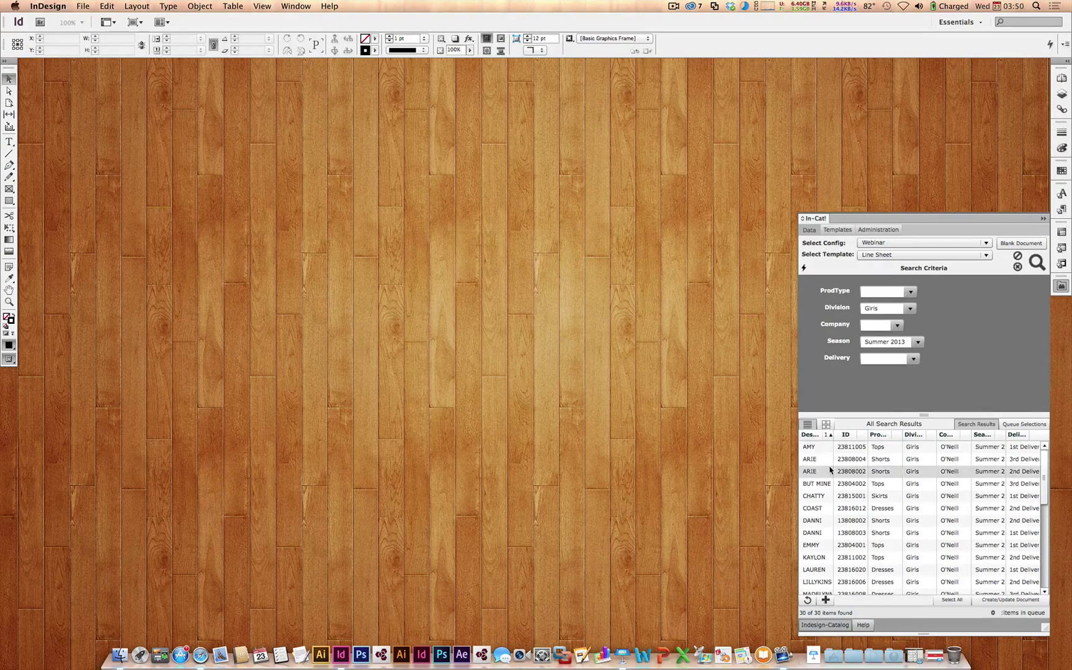
left_click(848, 437)
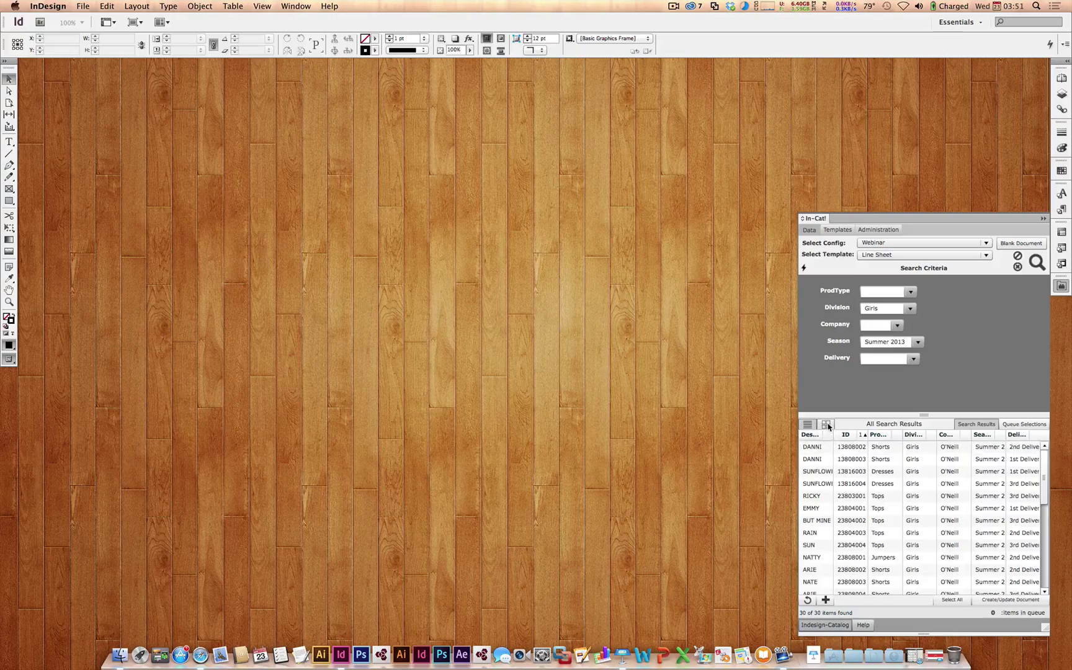
left_click(826, 424)
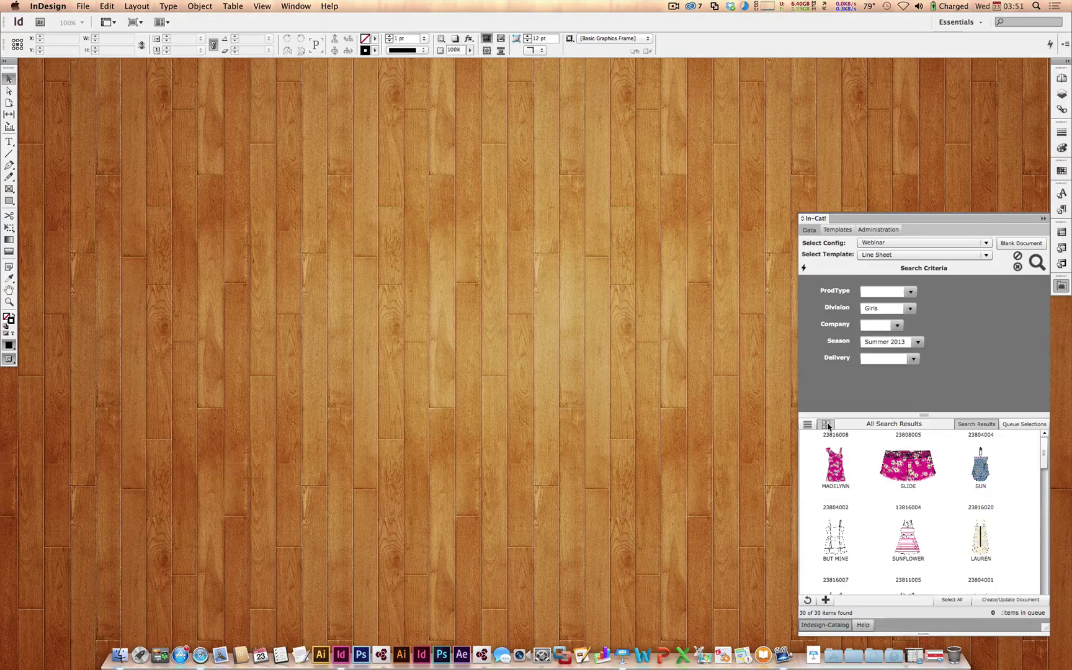
Step: Select BUT MINE, SUNFLOWER, SLIDE and LAUREN, extend the selection to all search results and add them to the queue
left_click(853, 514)
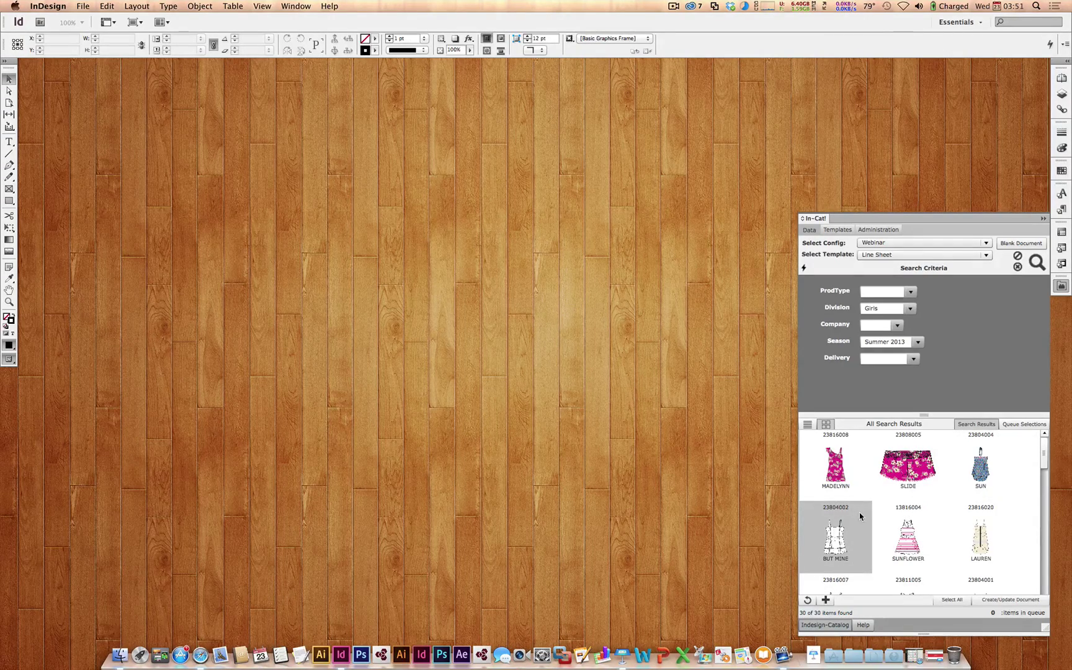
left_click(900, 523, "super")
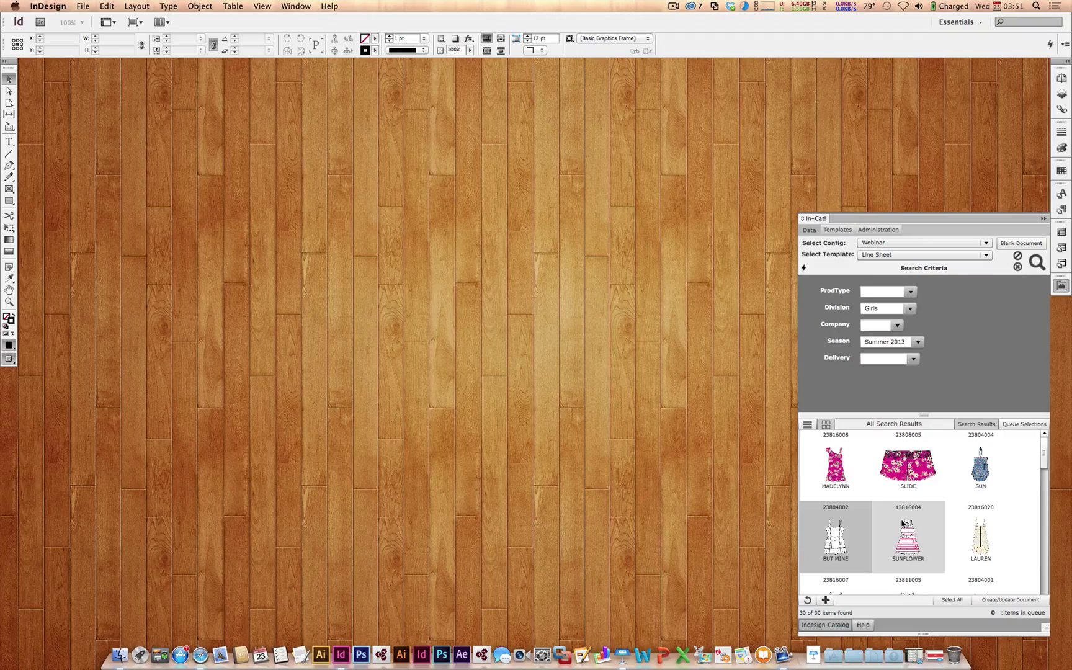
left_click(908, 466, "super")
left_click(980, 533, "super")
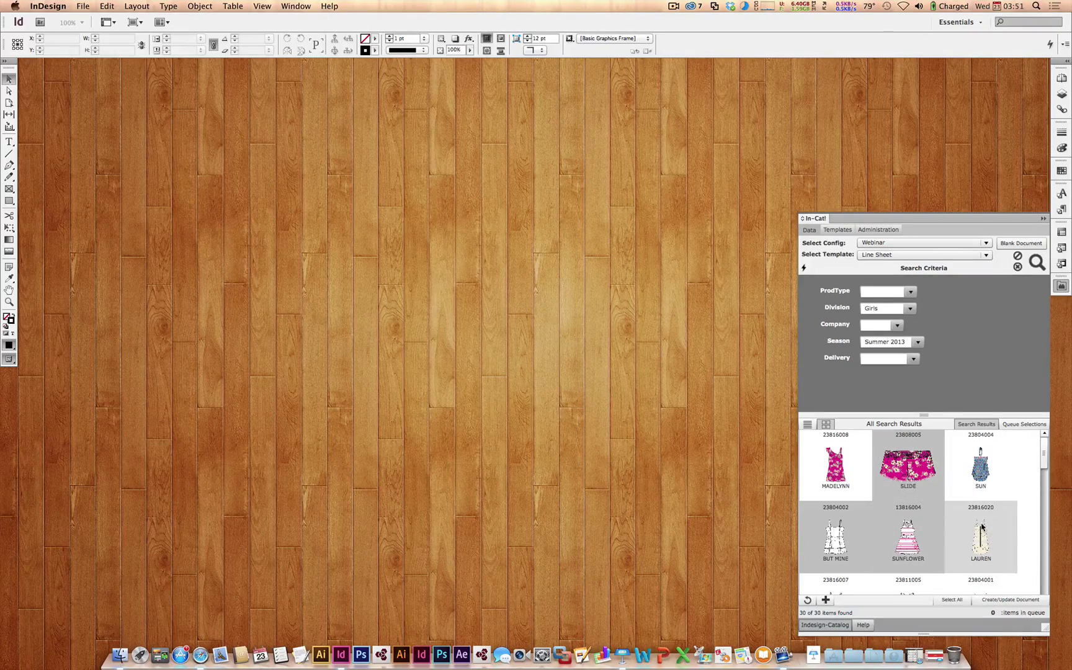
left_click(948, 601)
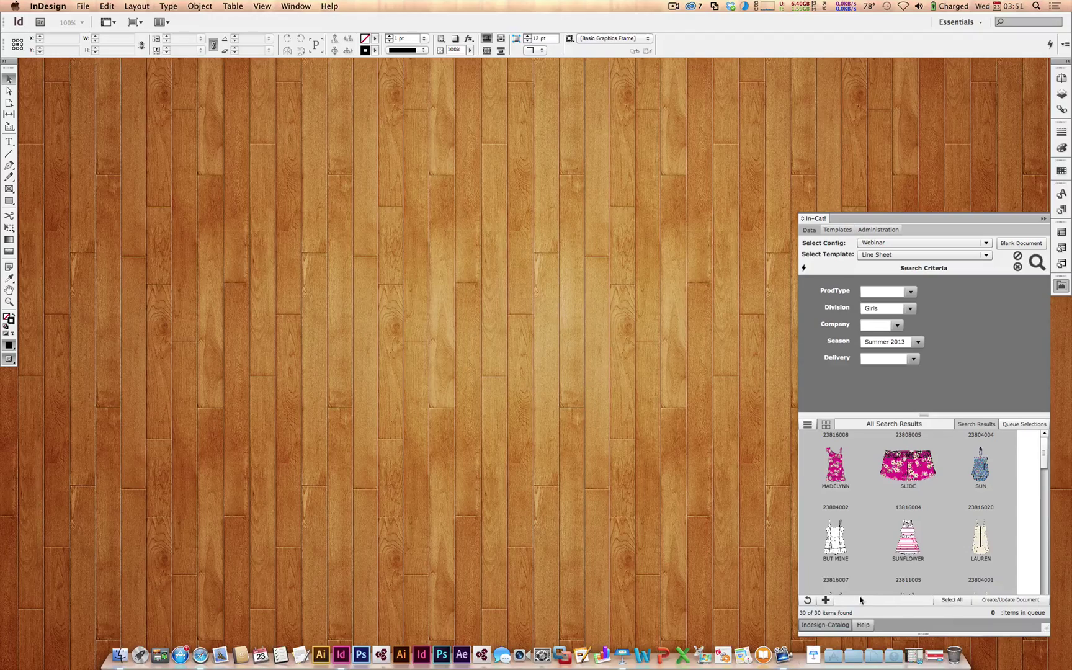
left_click(827, 601)
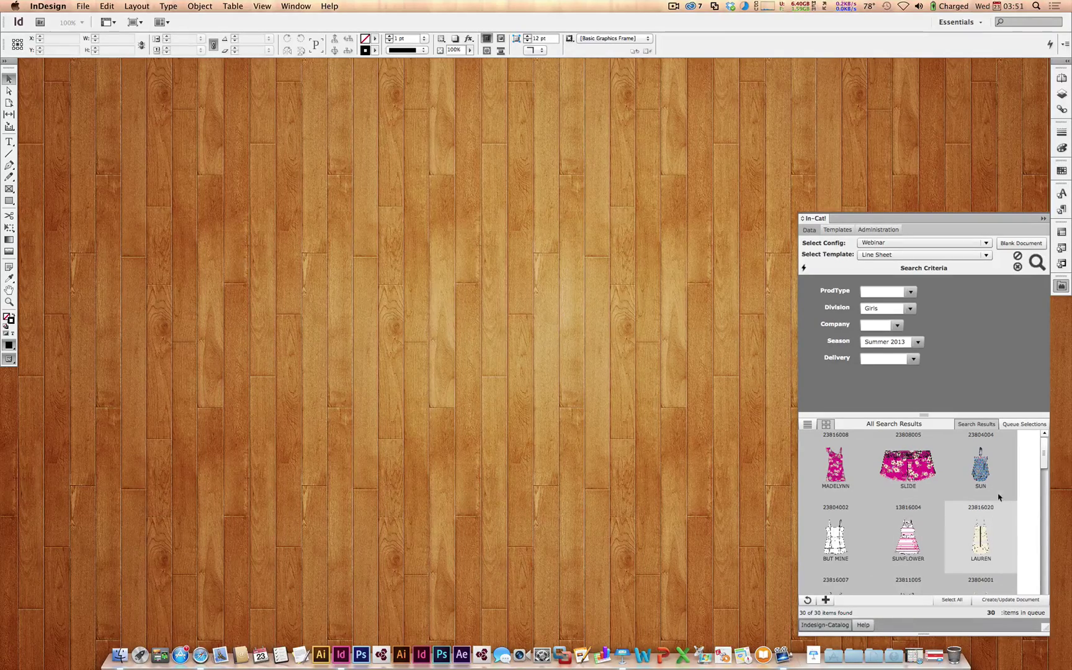
Step: In the list of queued items, move SUNFLOWER 13816004 below SUN and LAUREN below AMY, and remove DANNI 13808003
left_click(1025, 425)
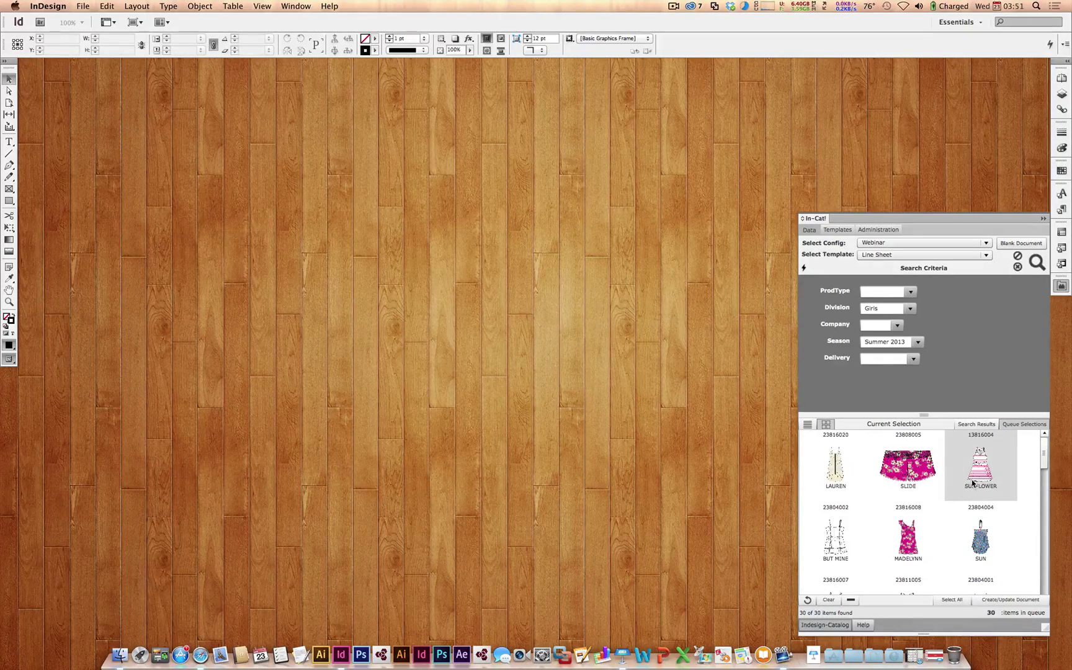
left_click(807, 425)
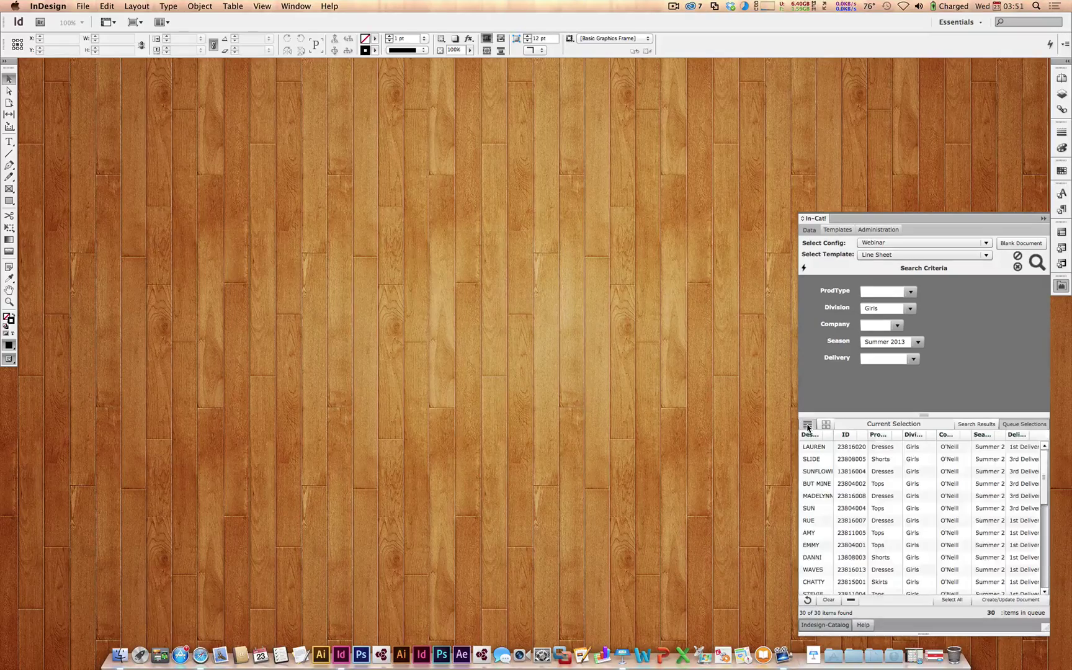
left_click(826, 425)
left_click(809, 426)
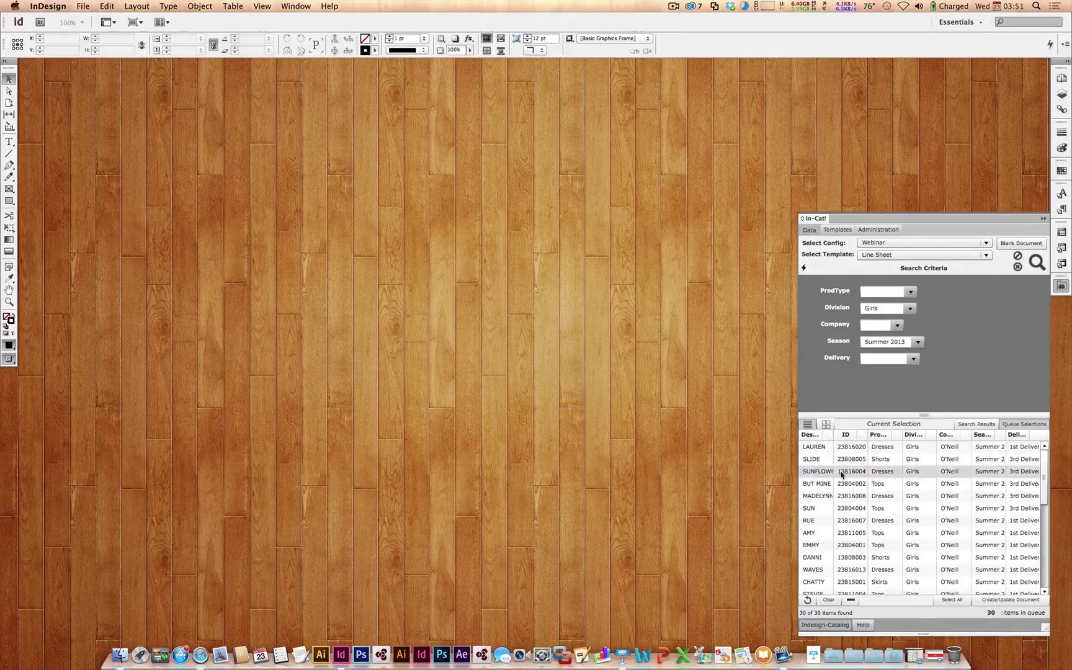
left_click_drag(813, 473, 816, 513)
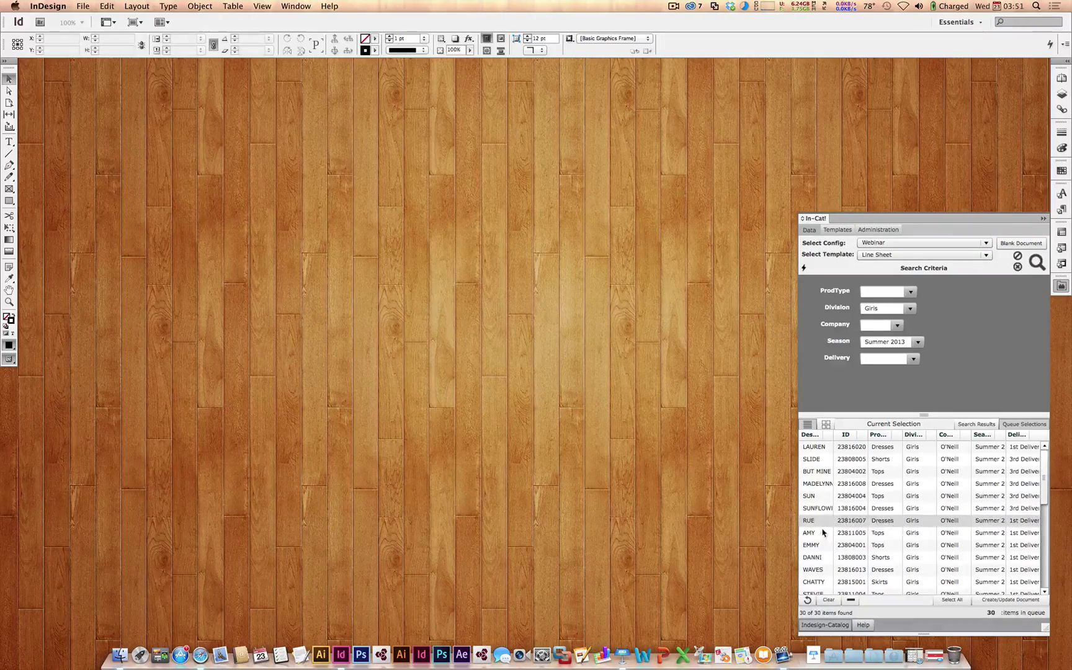
left_click_drag(817, 452, 824, 549)
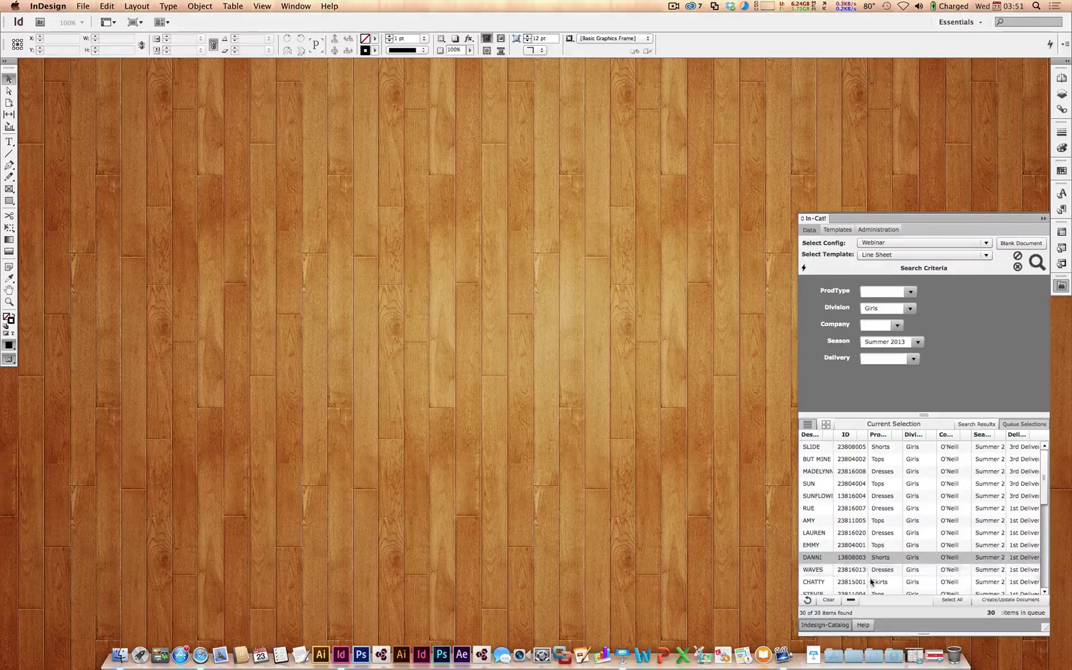
left_click(850, 599)
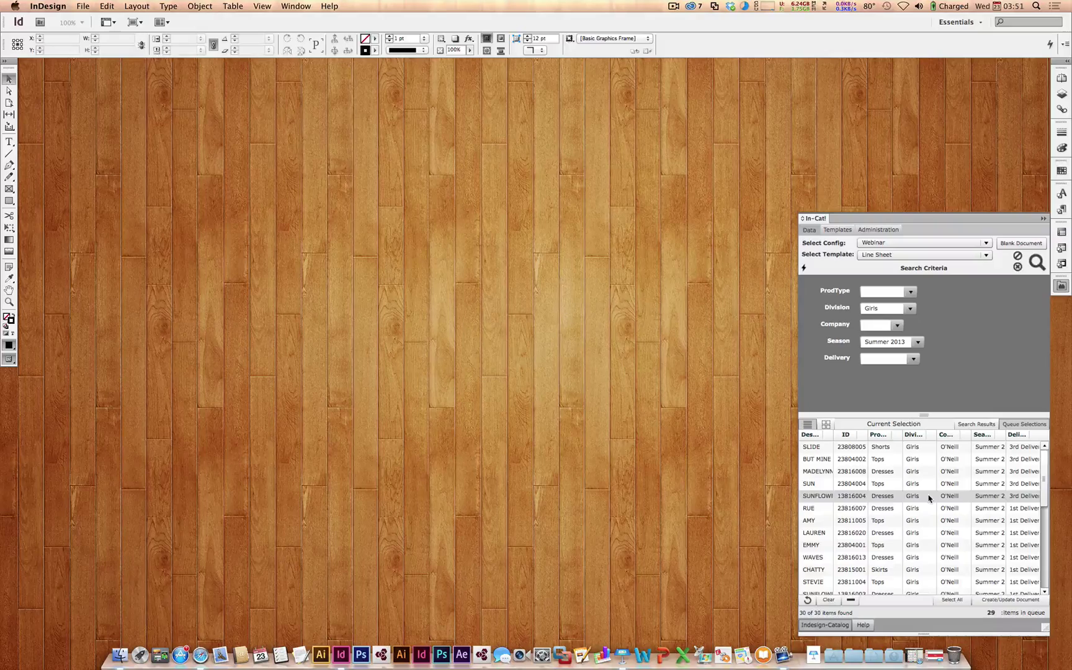
Step: Generate the Line Sheet document from the queued items in template sort order and collapse the In-Cat! panel
left_click(991, 602)
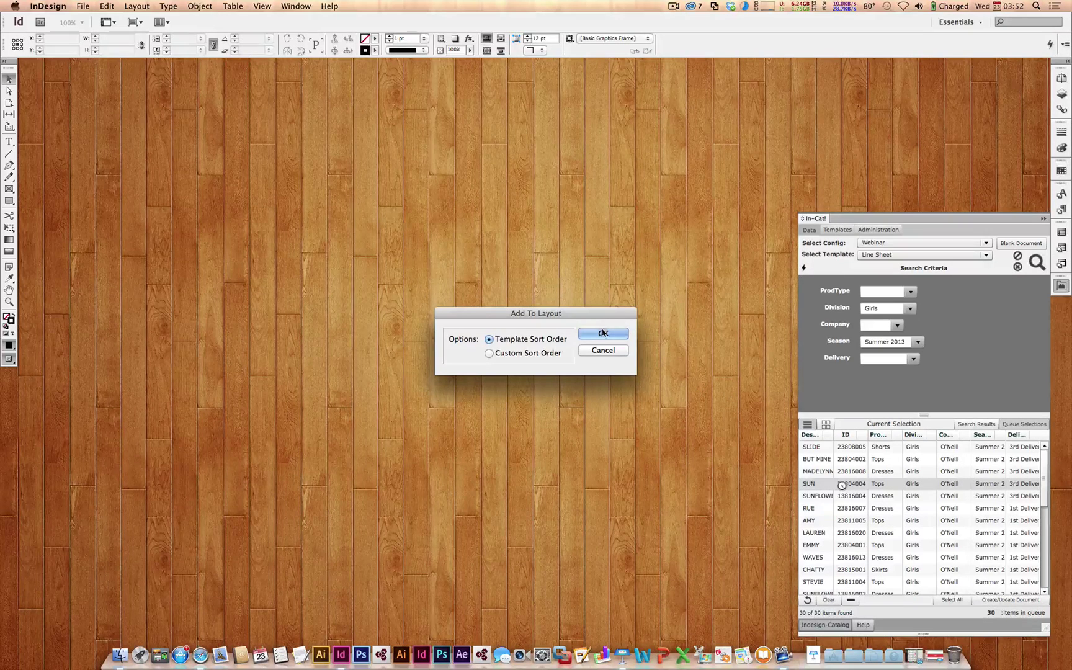
left_click(602, 333)
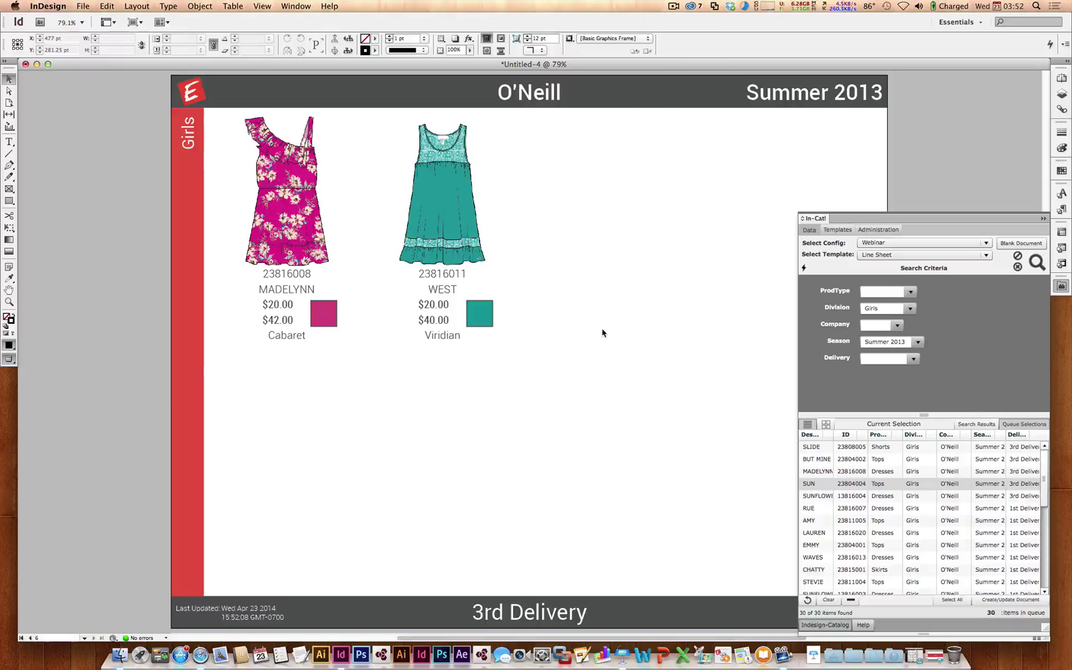
left_click(1062, 286)
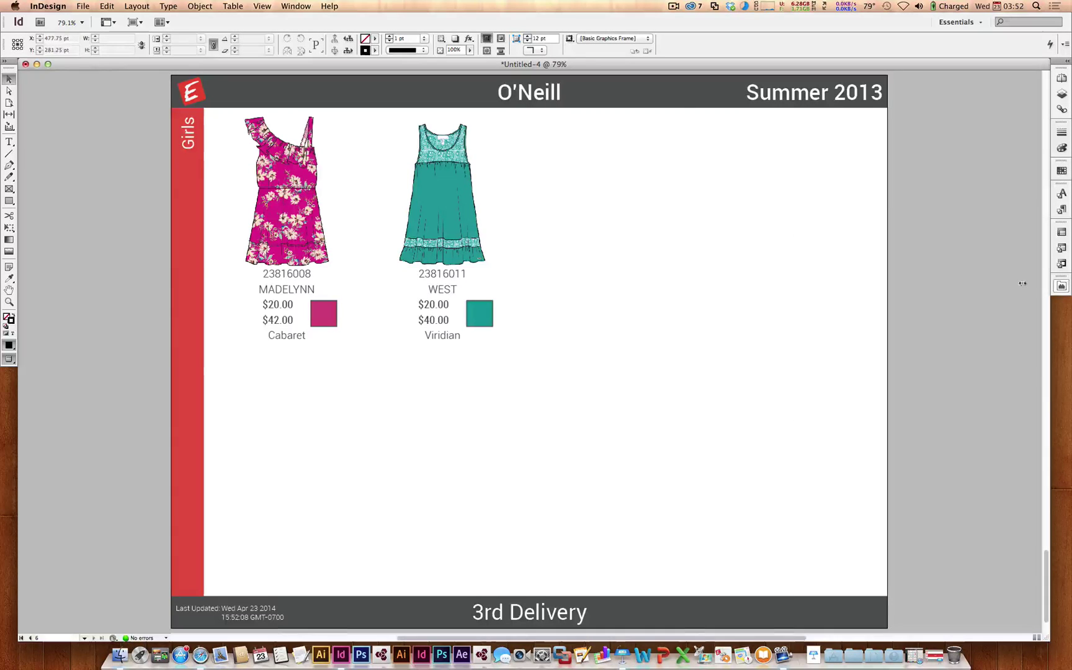
Step: Review the generated line sheet pages from the last 3rd Delivery page back to the first page
scroll(615, 381, "up", 5)
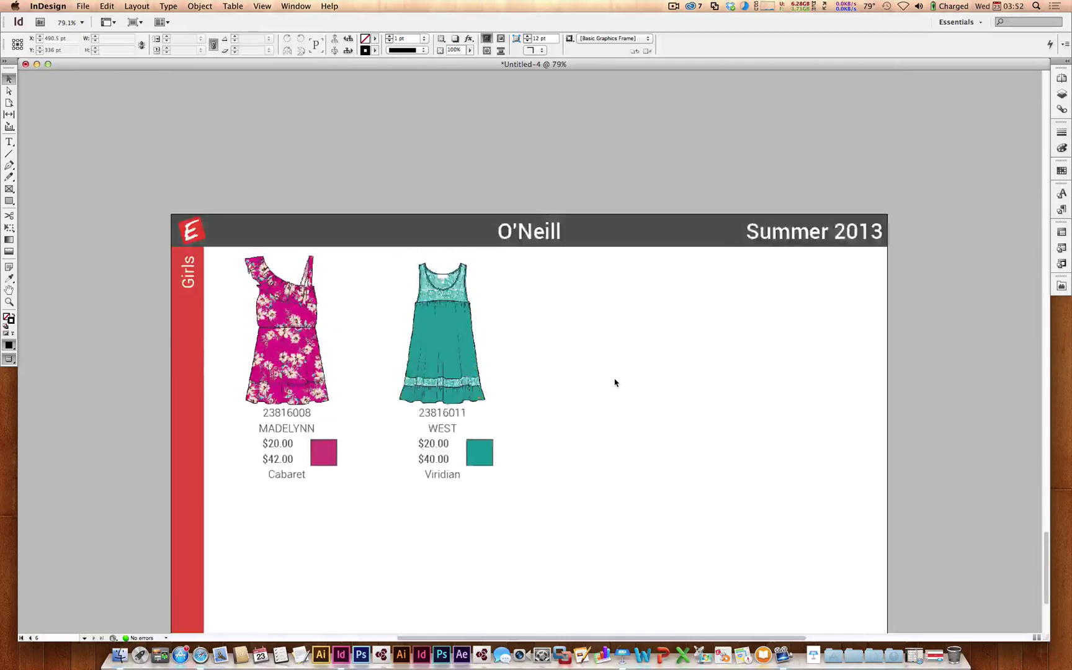
scroll(615, 383, "up", 20)
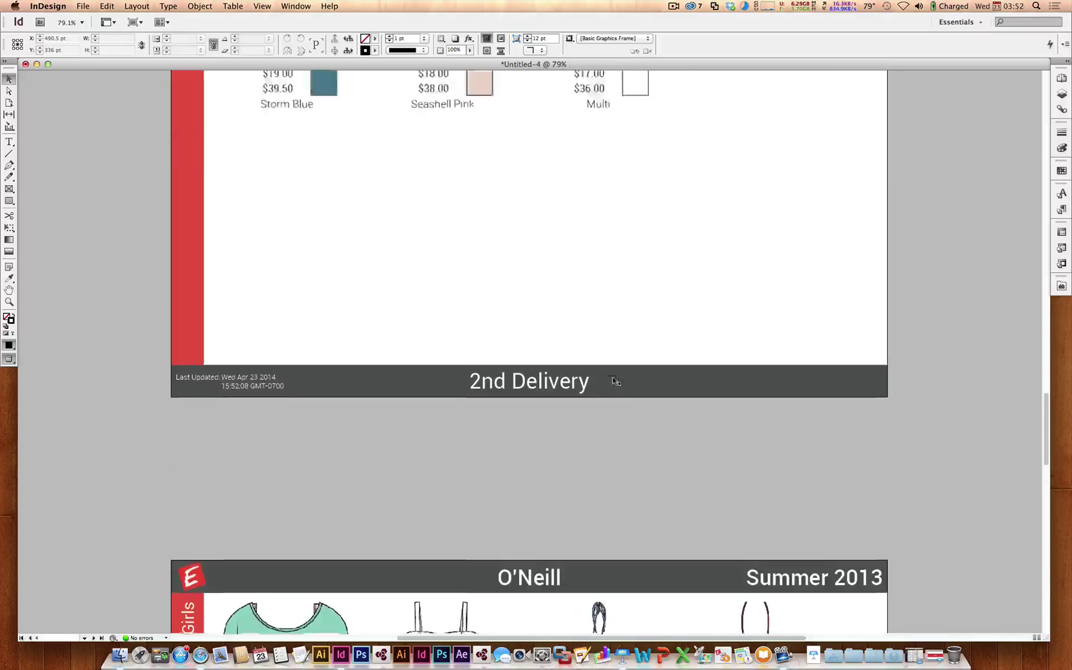
scroll(615, 381, "up", 20)
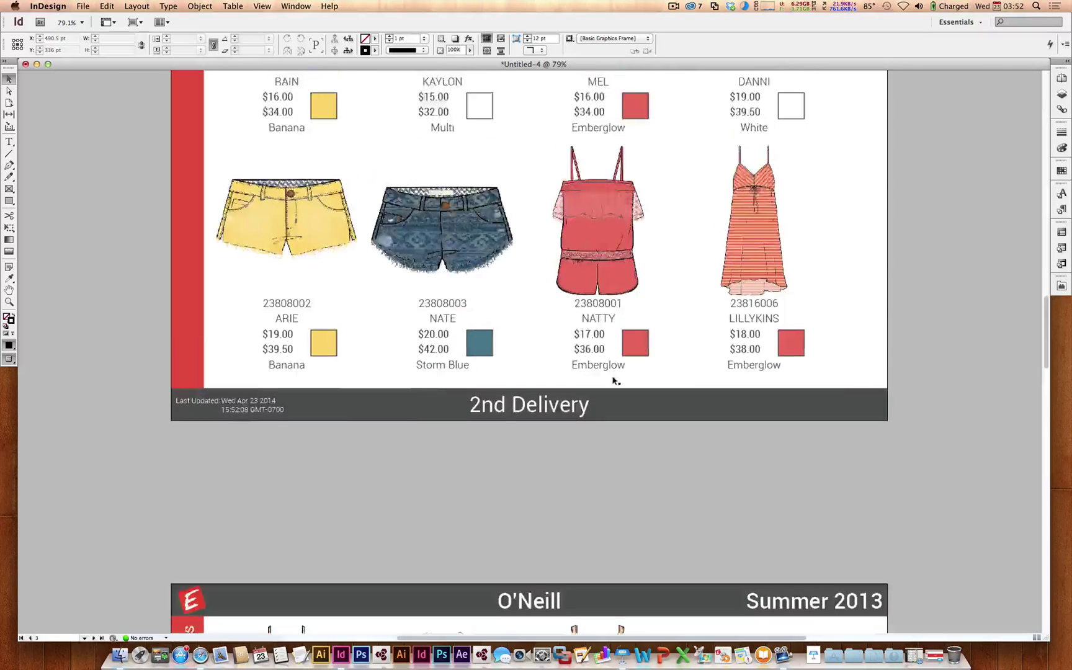
scroll(614, 380, "up", 20)
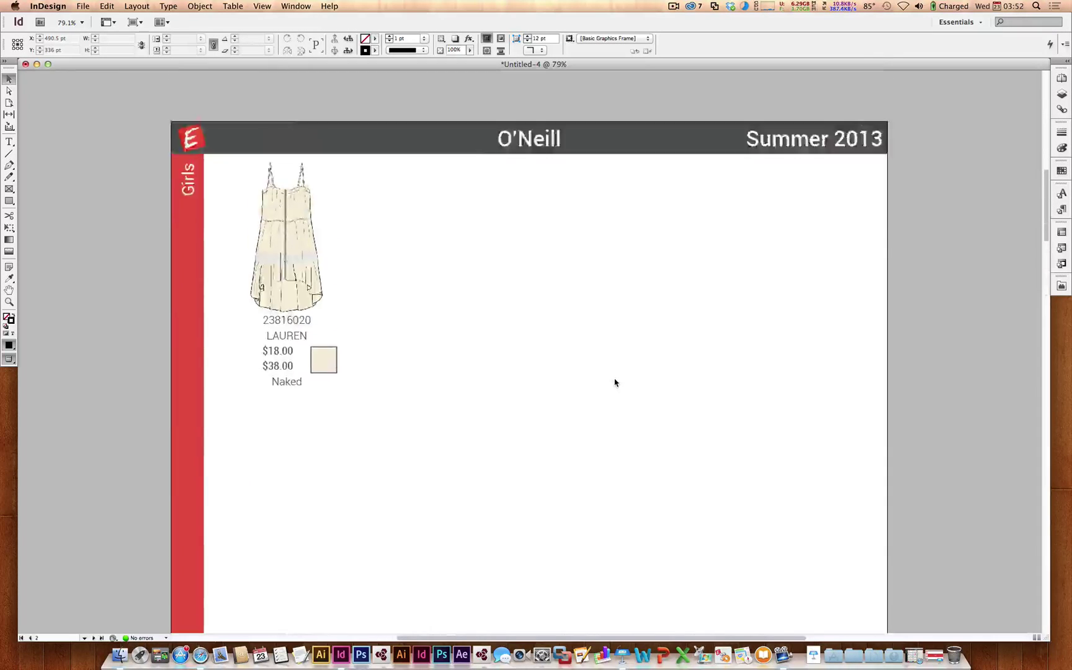
scroll(615, 382, "up", 20)
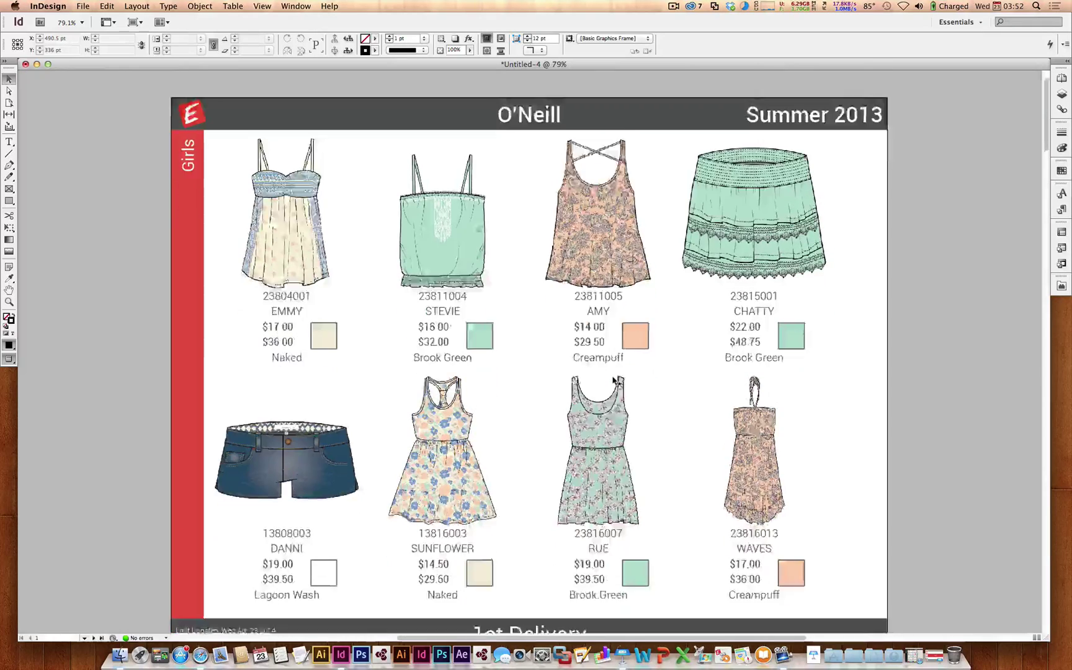
Step: Inspect the first page's company and season headings, the EMMY image, style number, name, prices and colour chip, and the delivery footer
scroll(614, 380, "down", 2)
scroll(614, 379, "up", 2)
left_click(284, 225)
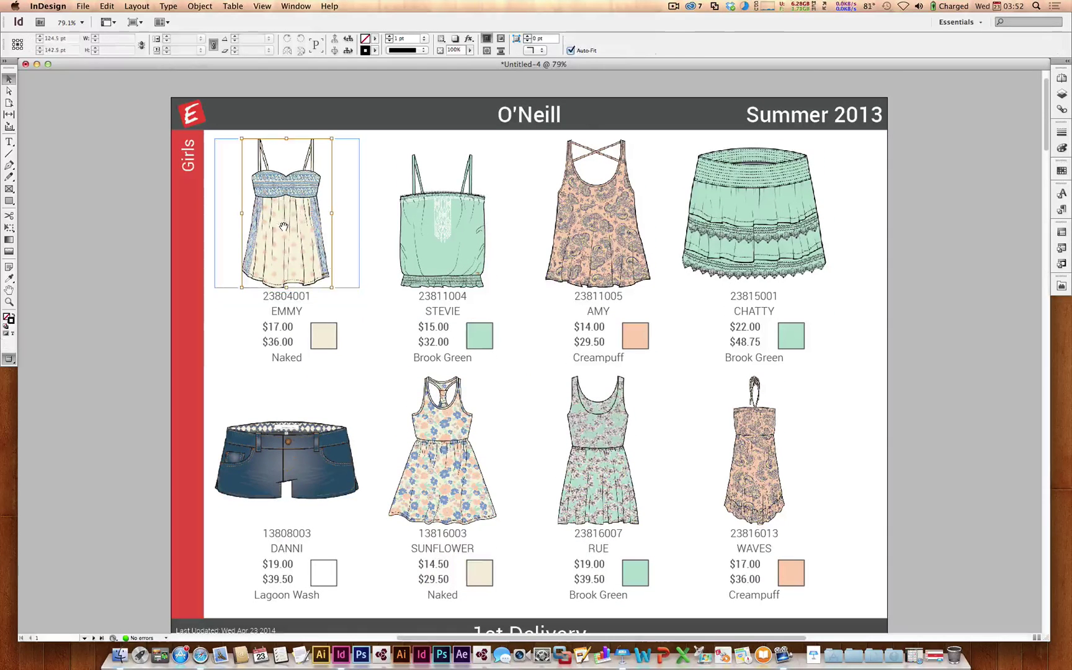
left_click(546, 124)
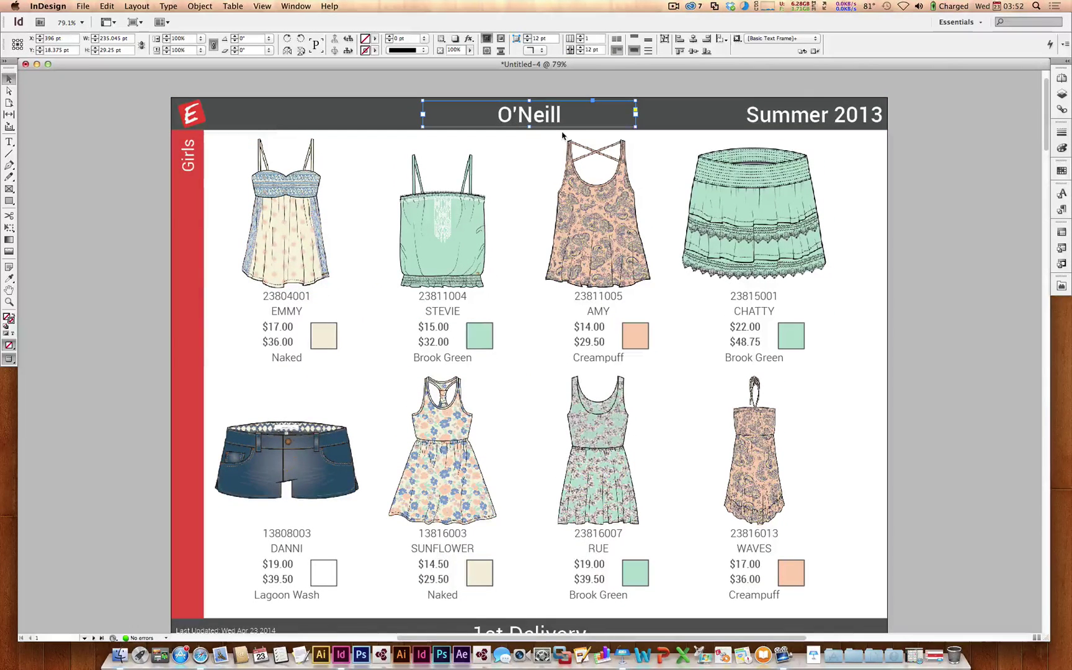
left_click(806, 117)
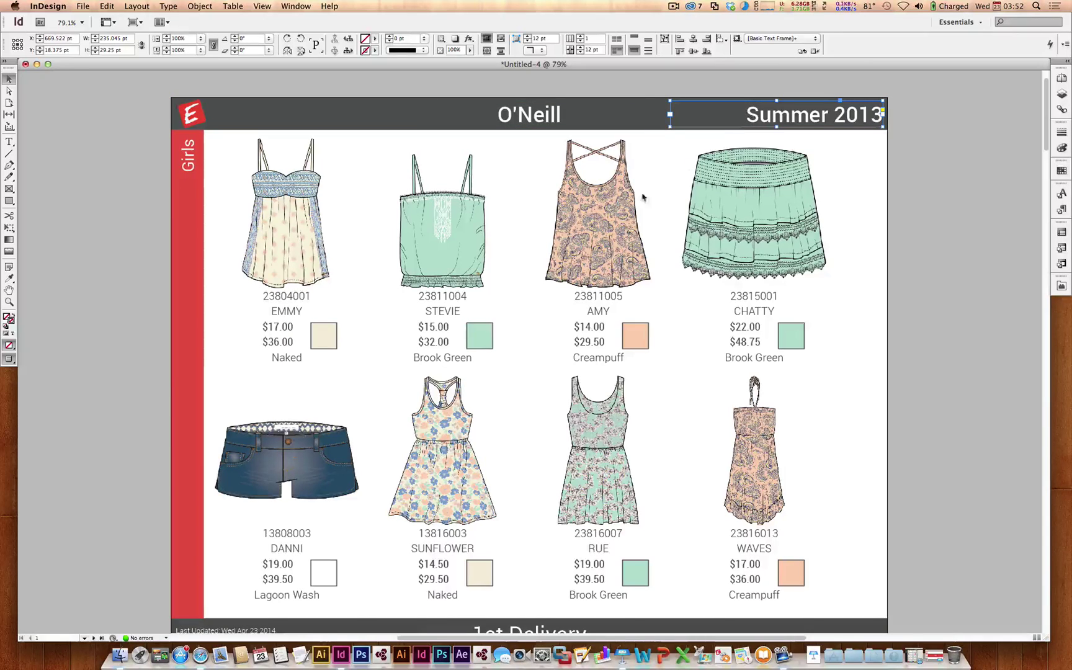
left_click(304, 297)
left_click(299, 313)
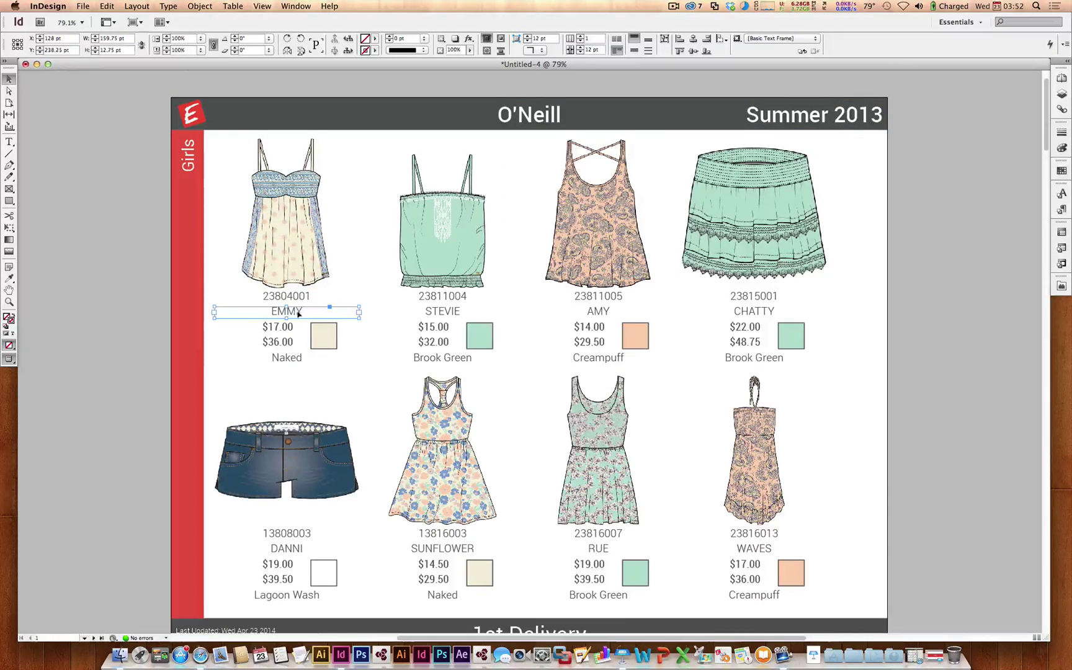
left_click(284, 327)
left_click(287, 343)
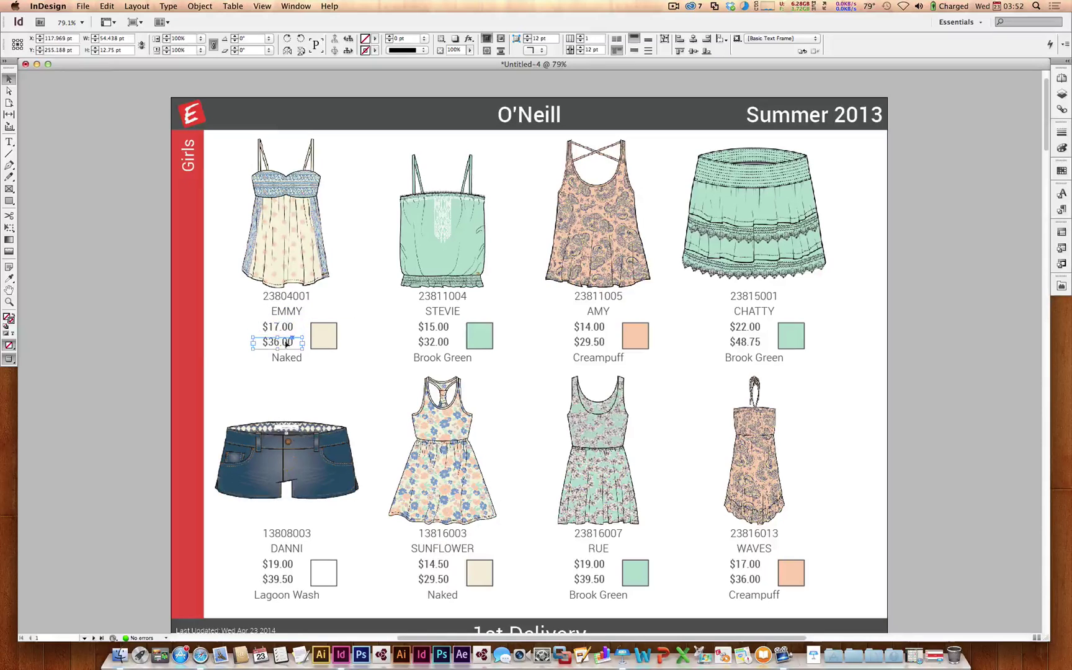
left_click(321, 340)
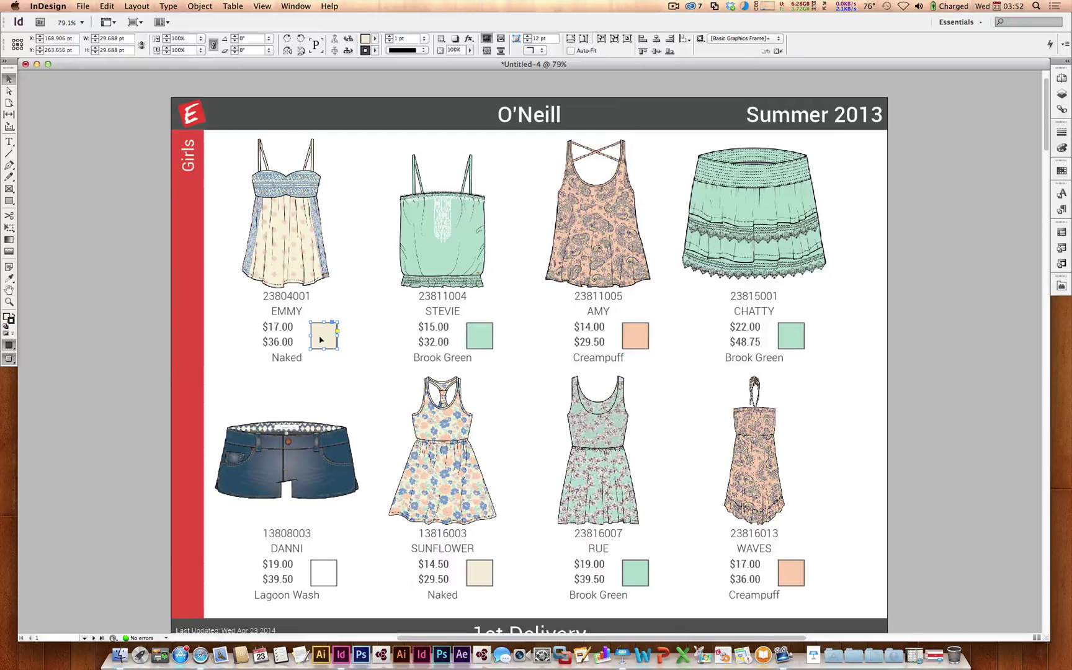
scroll(400, 496, "down", 3)
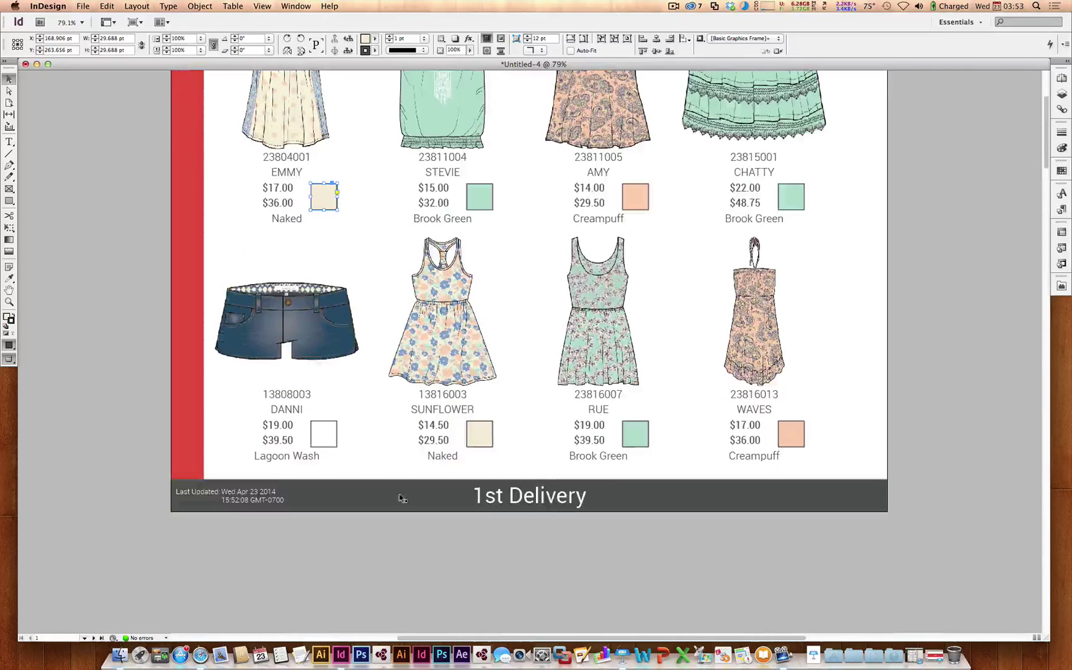
left_click(477, 491)
Step: Review how the pages are split between the 1st and 2nd Delivery and return to the first page
scroll(371, 501, "down", 15)
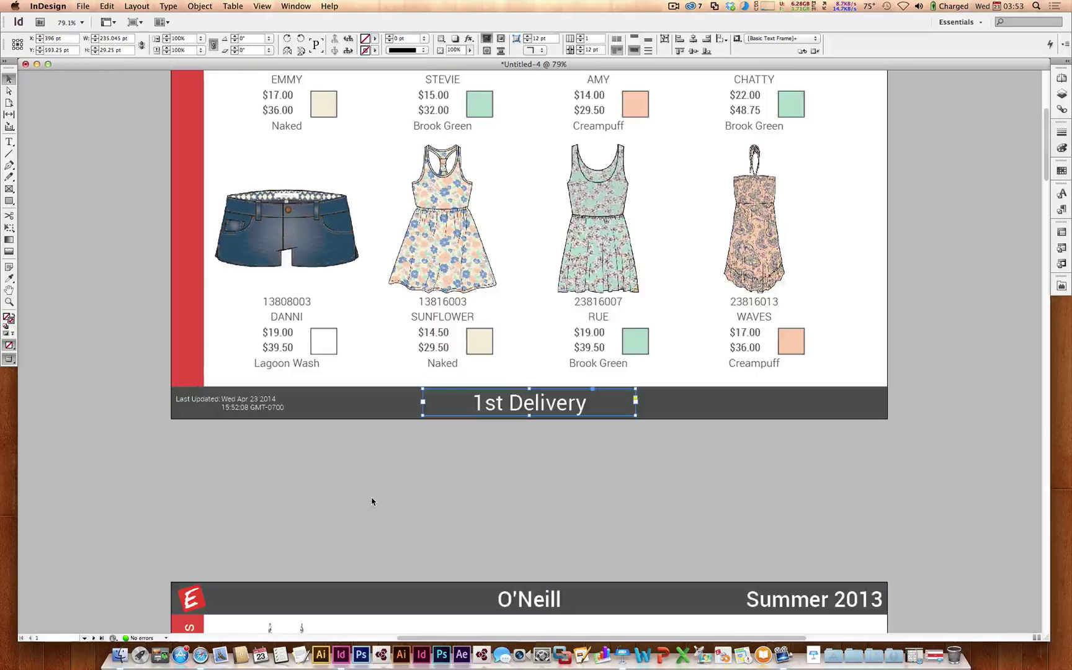
scroll(371, 501, "down", 1)
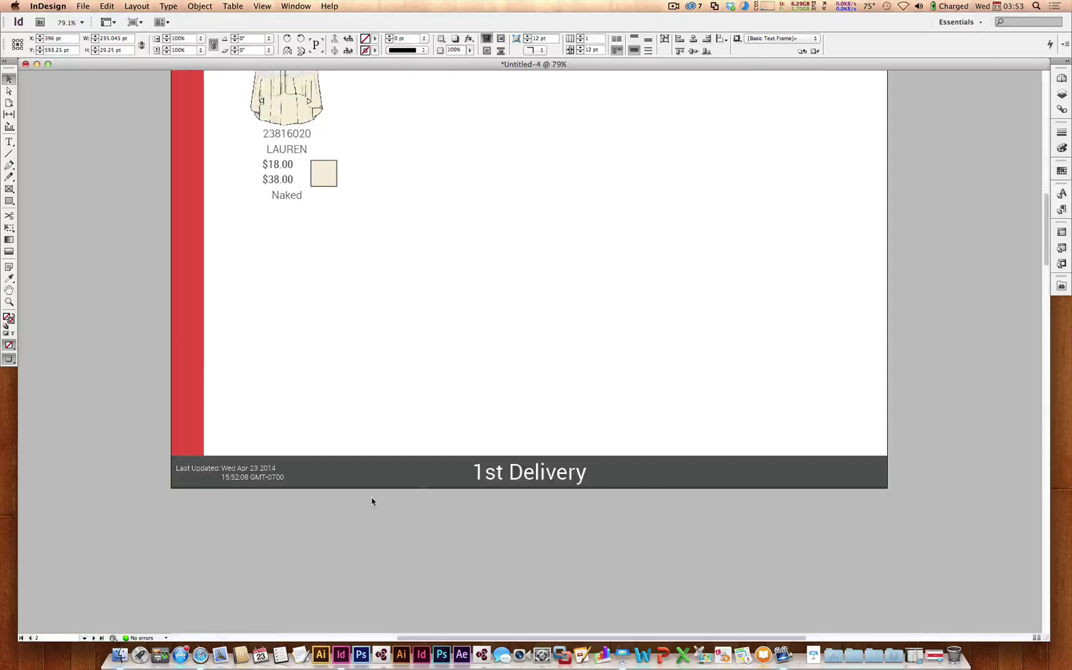
scroll(471, 483, "down", 1)
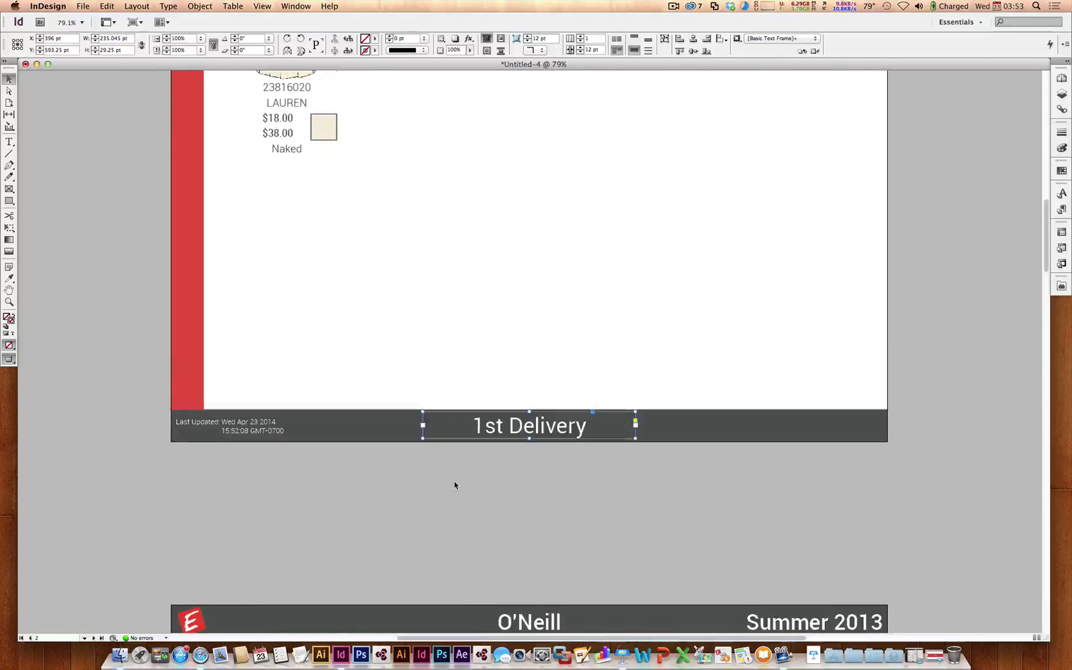
scroll(455, 486, "down", 12)
scroll(454, 486, "down", 2)
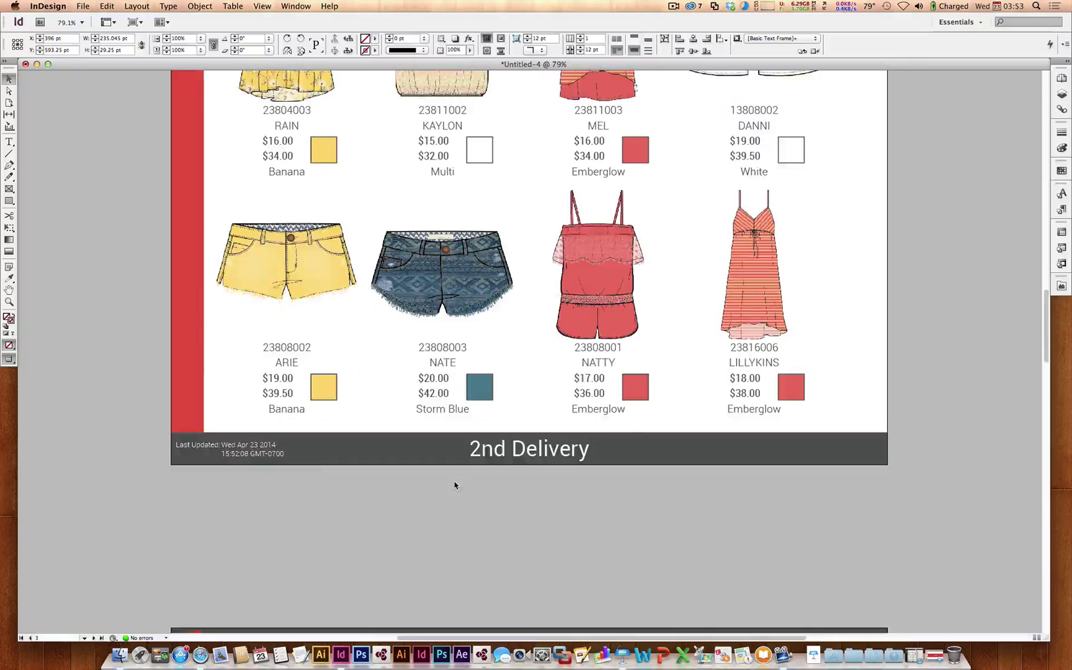
scroll(465, 472, "up", 3)
scroll(474, 460, "up", 10)
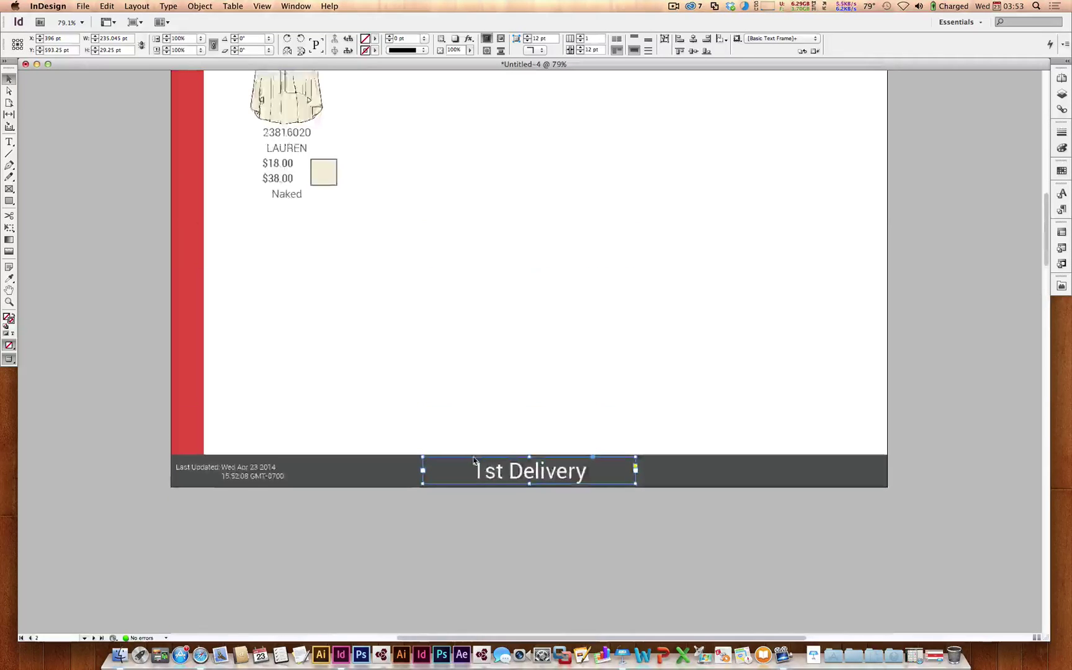
scroll(474, 461, "down", 3)
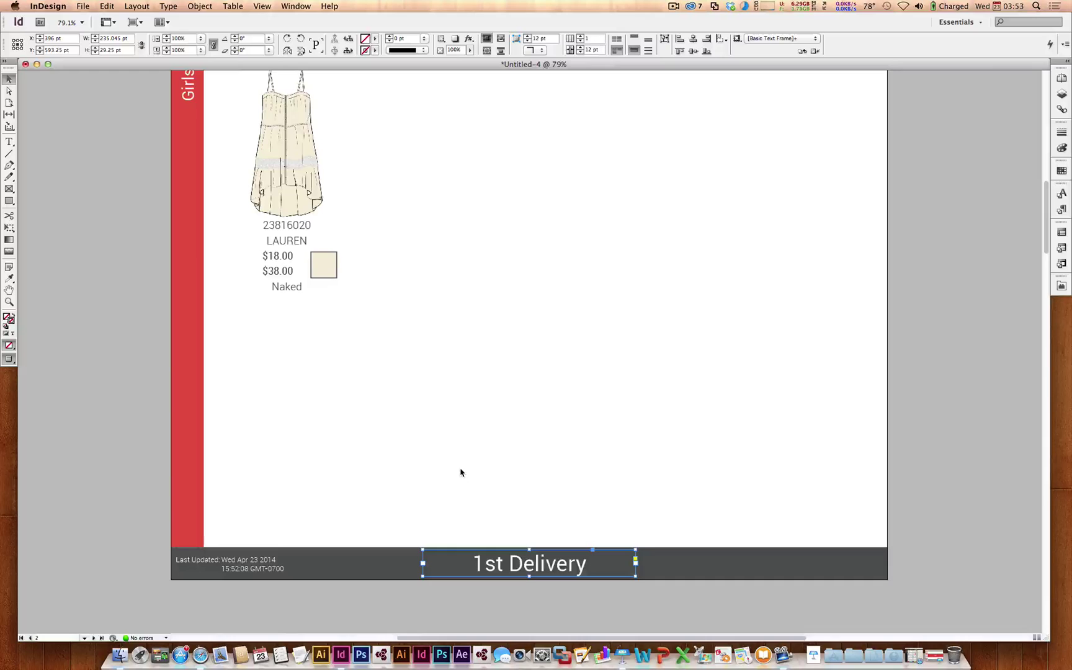
scroll(461, 473, "down", 15)
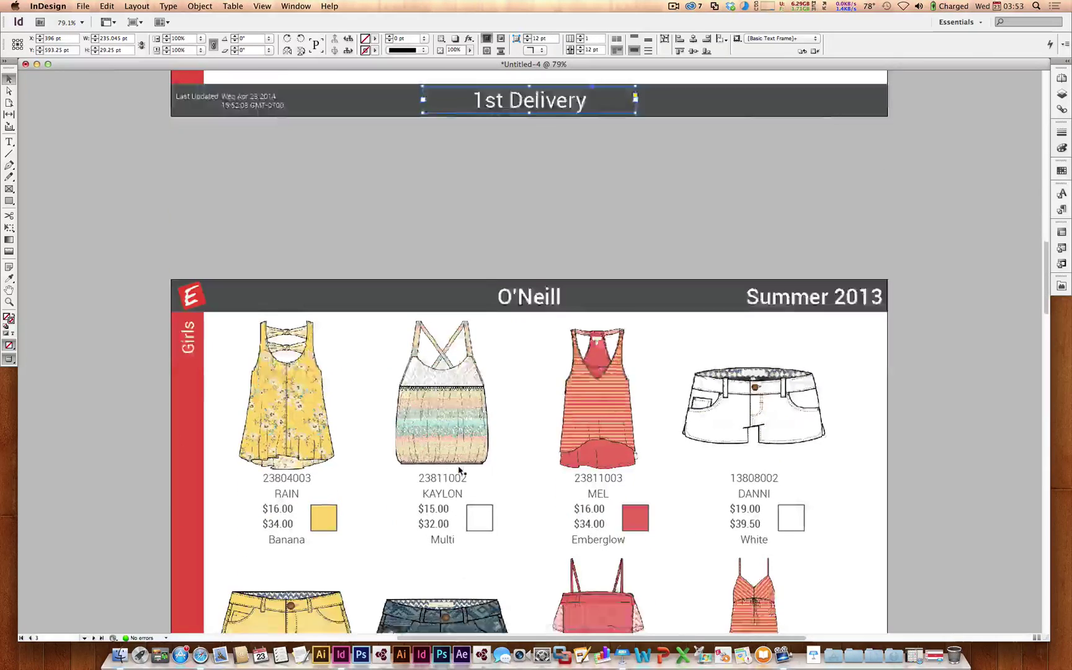
scroll(460, 472, "down", 6)
scroll(461, 472, "down", 3)
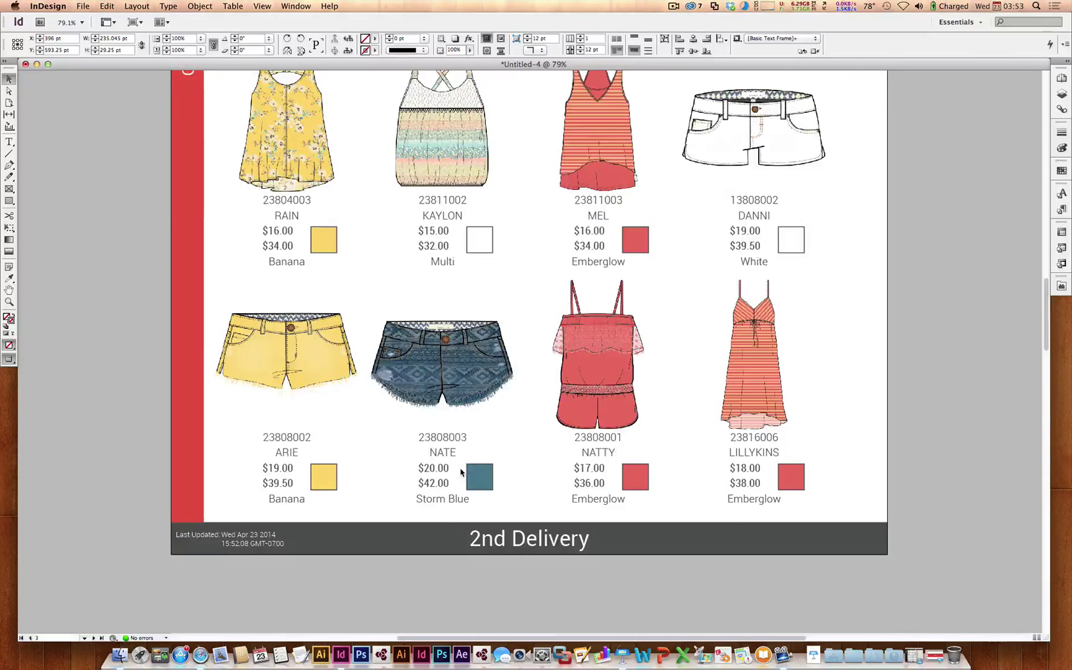
scroll(461, 473, "up", 5)
scroll(461, 473, "down", 2)
scroll(461, 471, "up", 2)
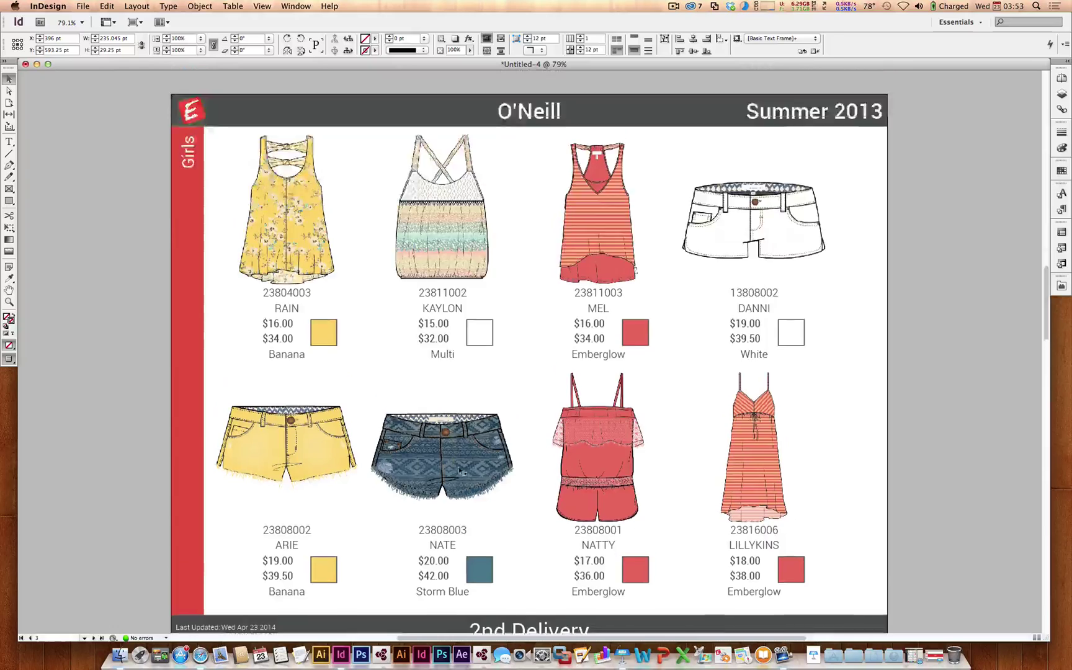
scroll(460, 473, "up", 20)
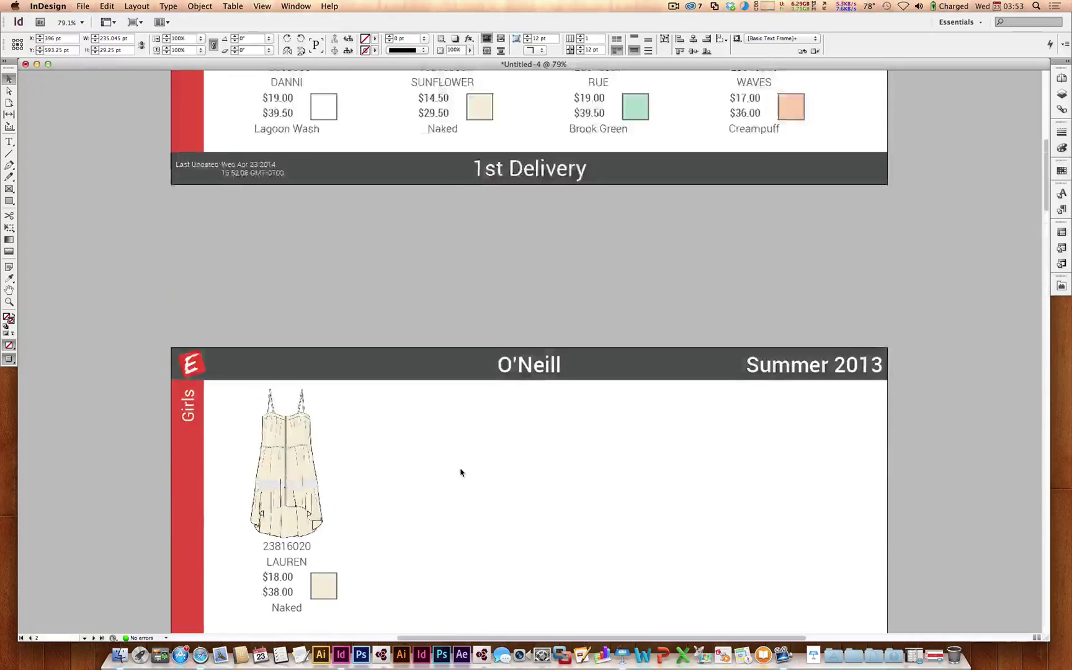
scroll(461, 473, "up", 8)
scroll(461, 472, "down", 2)
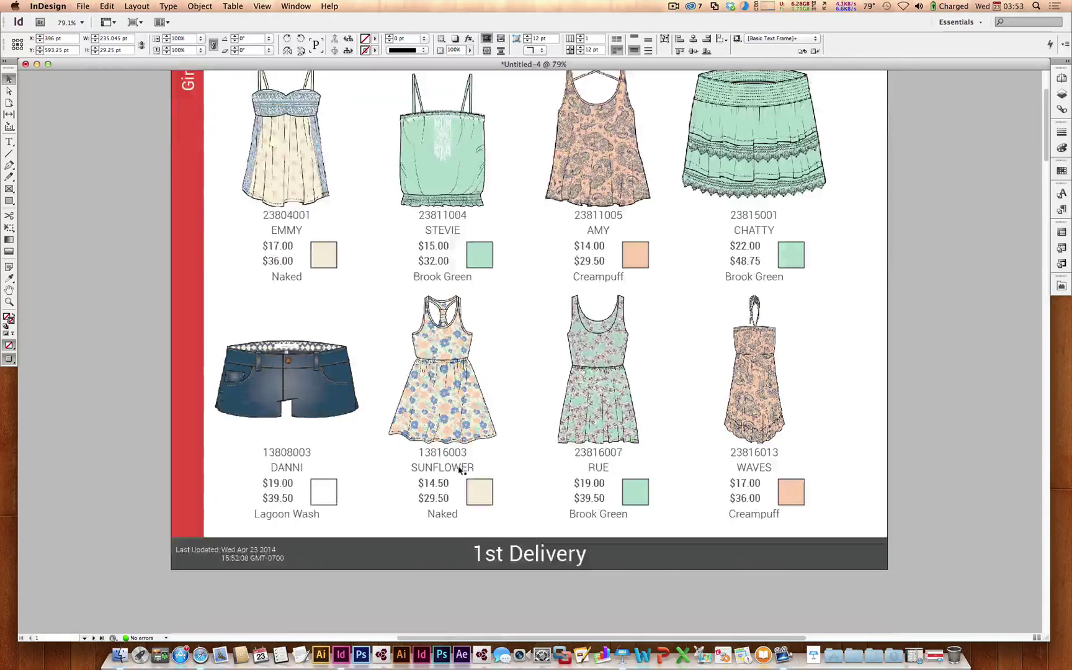
scroll(461, 472, "up", 2)
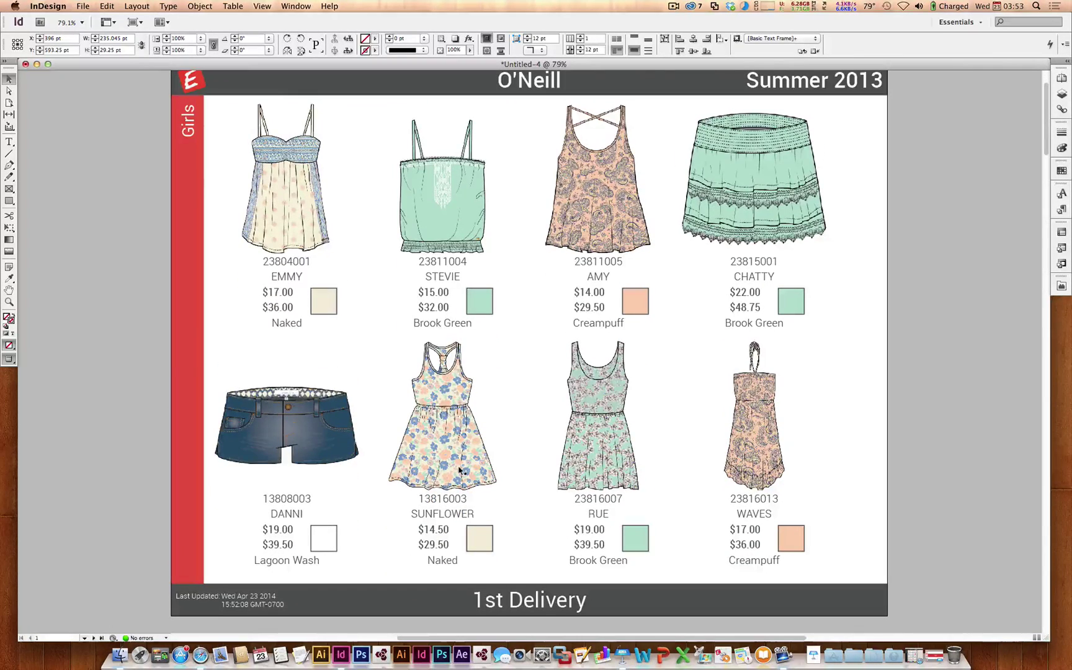
Step: Shrink the CHATTY skirt image to about 117 × 119 pt and reposition it above its style number at about X 638, Y 149 pt
left_click(762, 228)
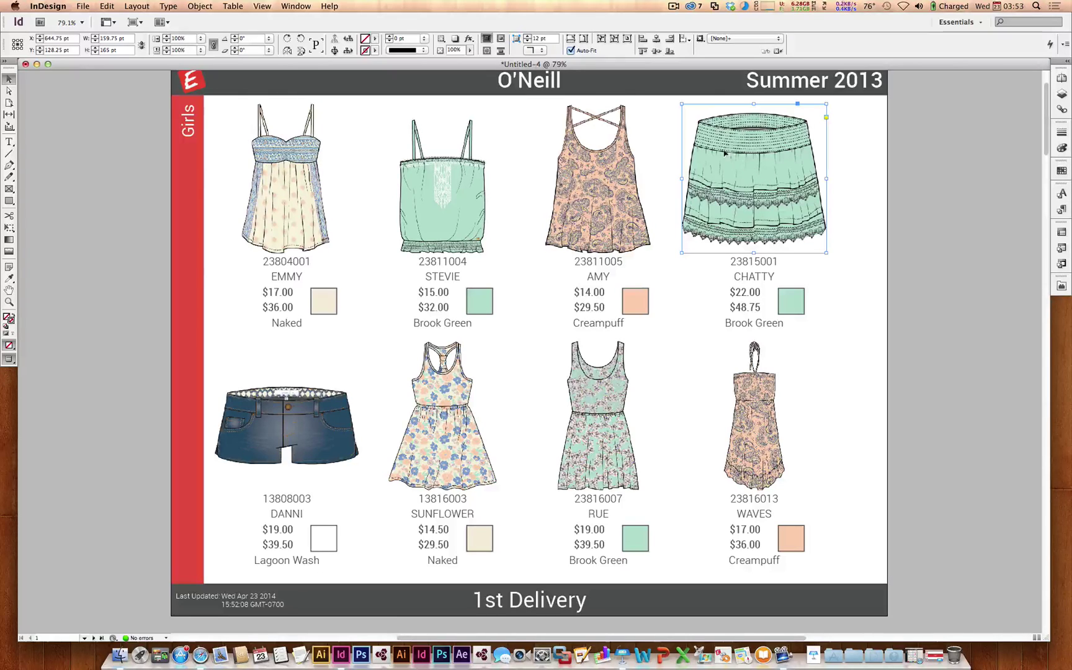
left_click_drag(682, 104, 720, 144)
left_click_drag(793, 186, 770, 184)
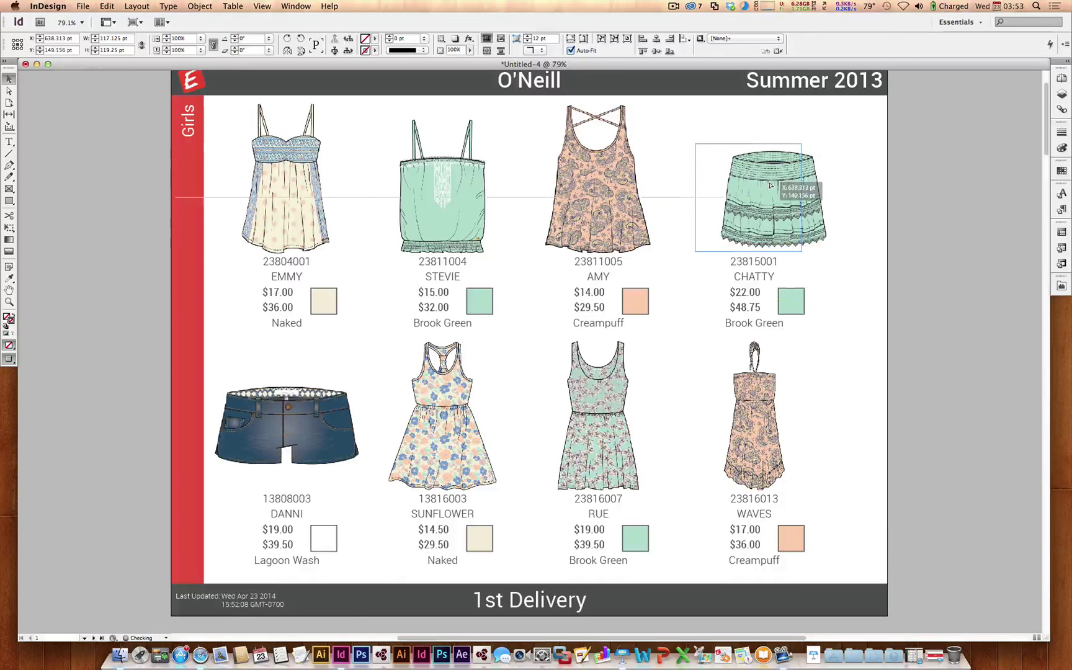
left_click(827, 206)
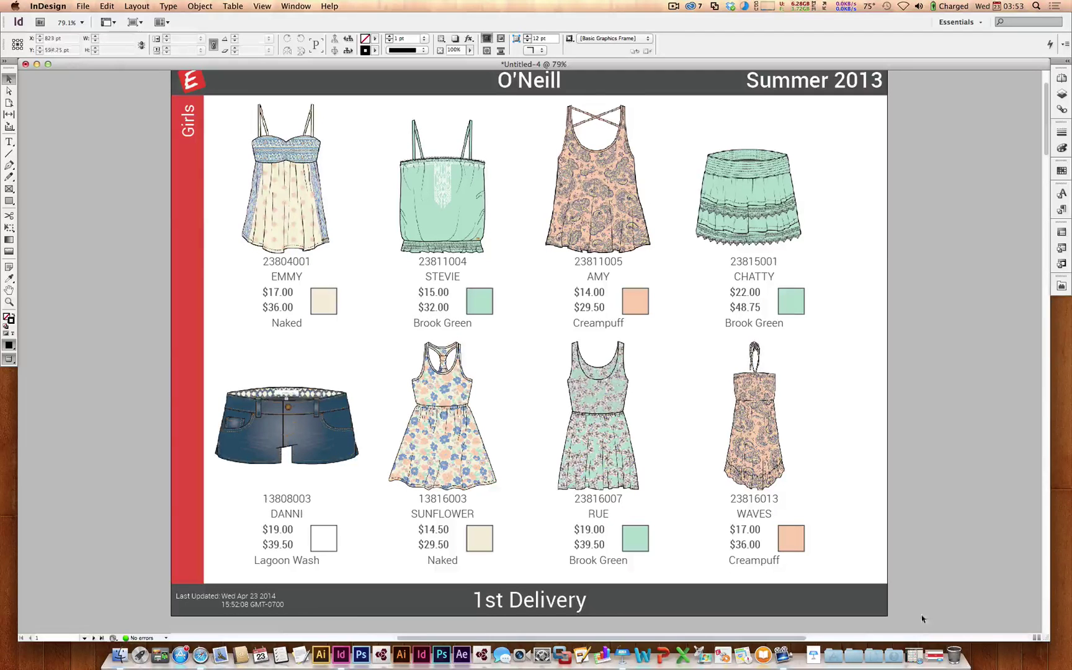
Step: Switch to the Portfolio web client in Safari, set CHATTY 23815001's US MSRP to 19.5 and EU MSRP to 42.75, and minimize the window
left_click(923, 648)
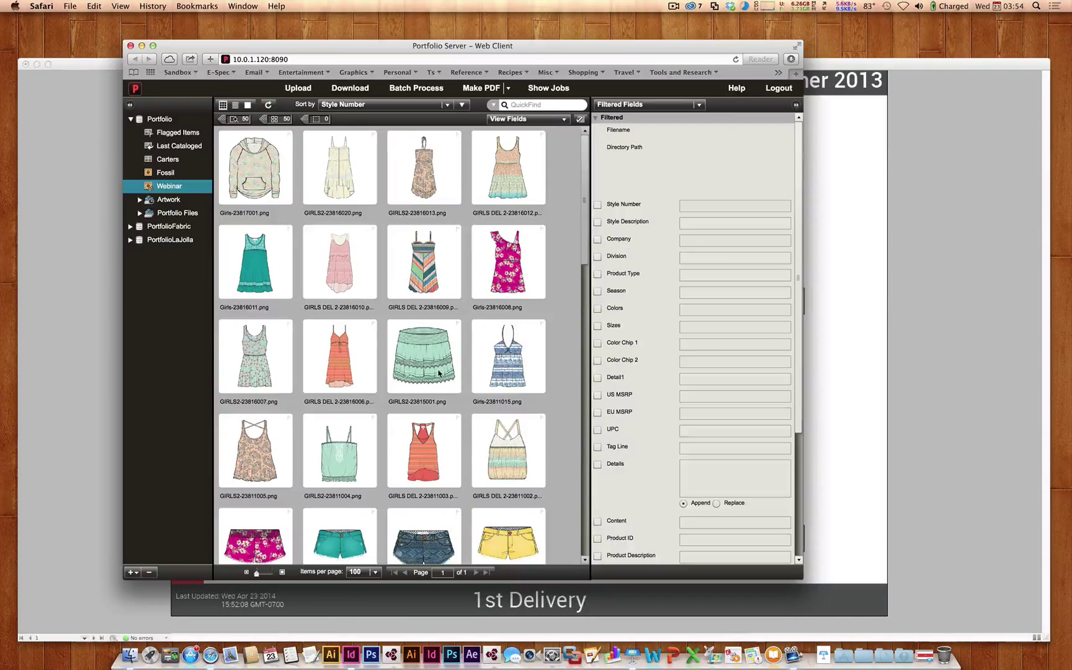
left_click(438, 373)
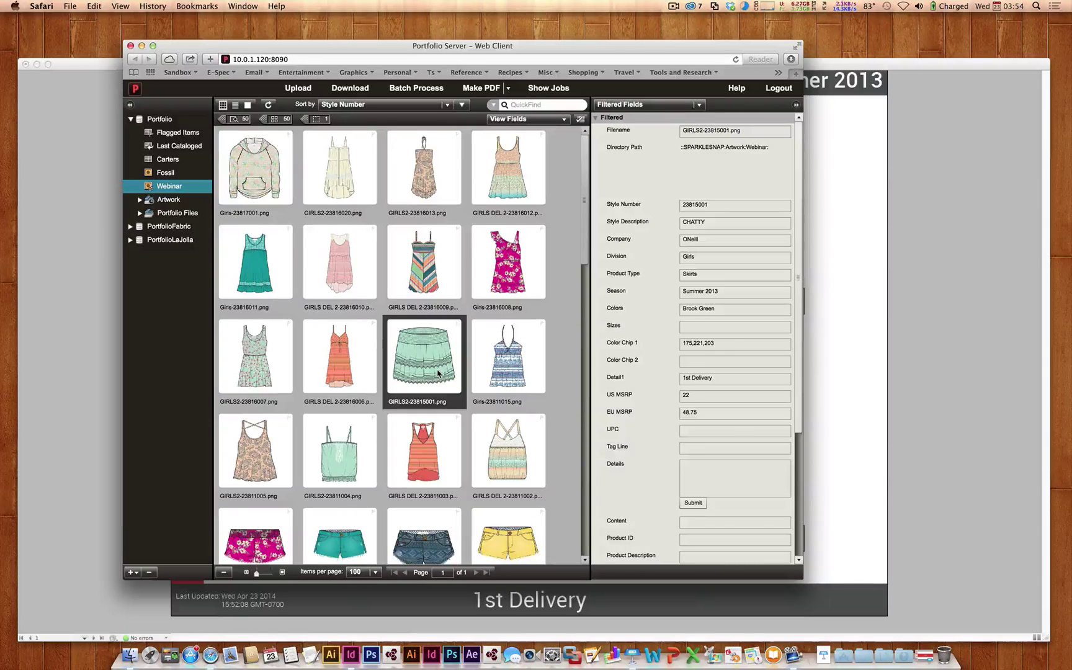
double_click(685, 395)
type("19")
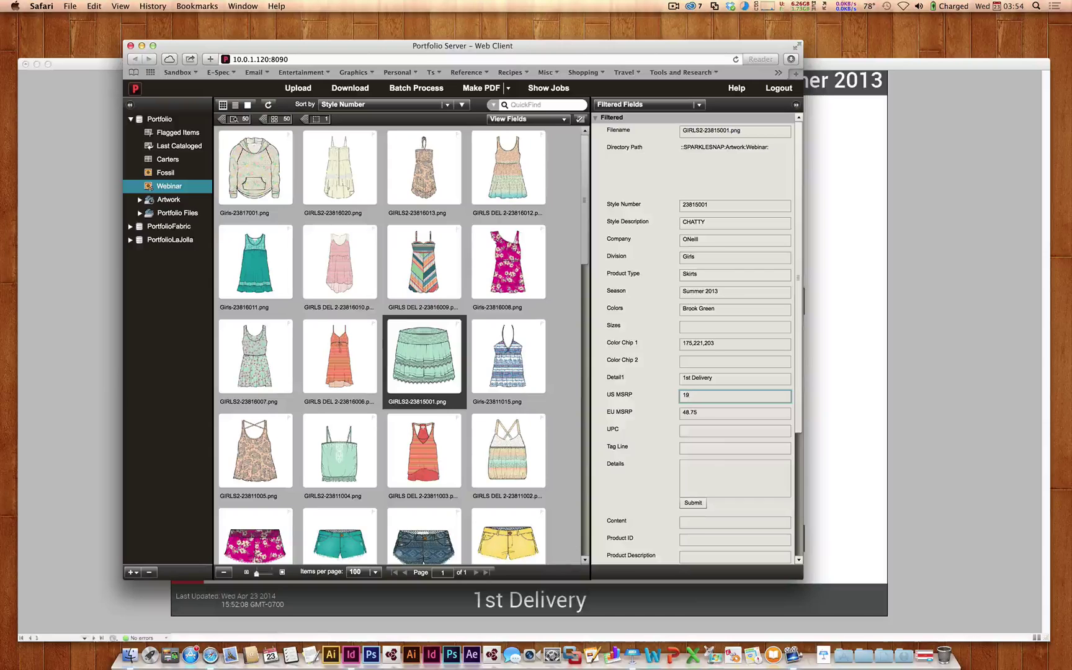
type(".5")
key("Tab")
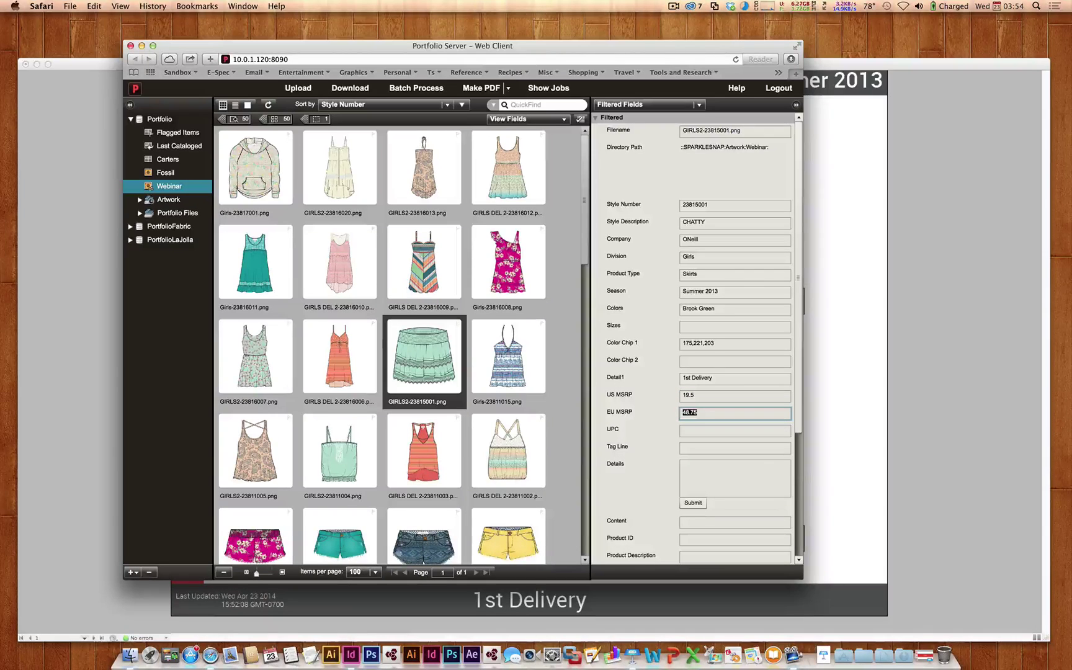
type("42.7")
key("Return")
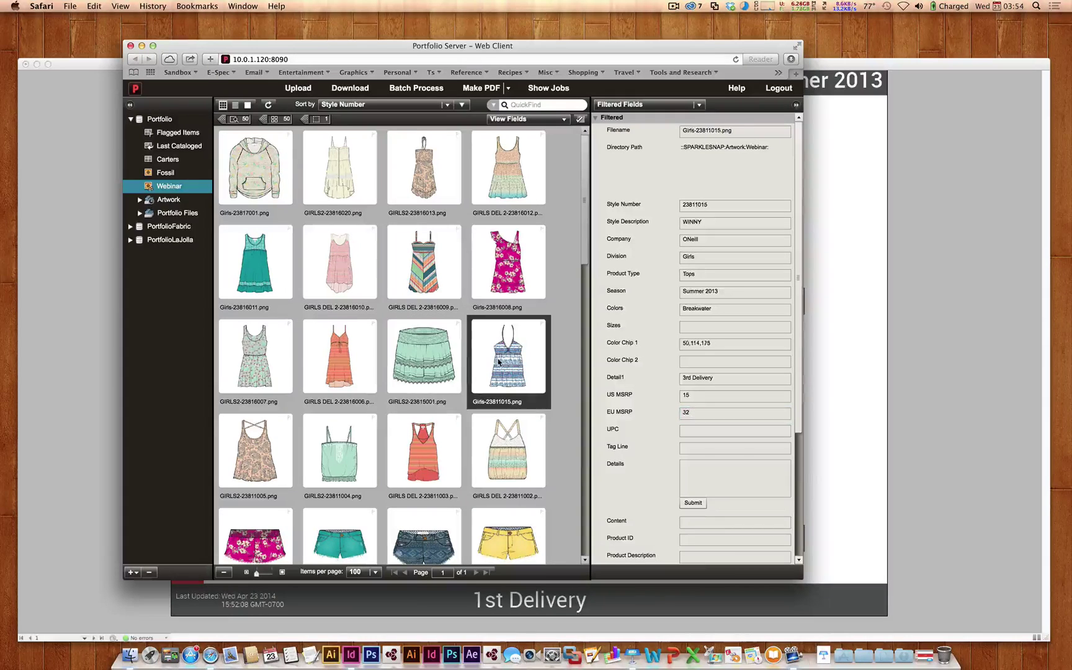
left_click(141, 46)
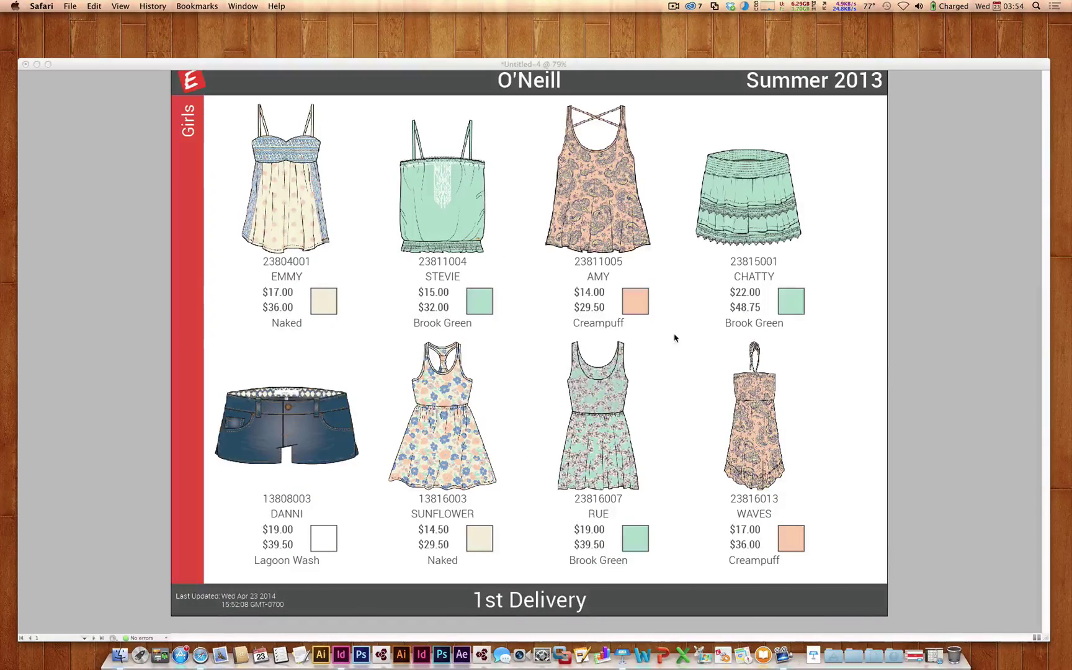
Step: Back in InDesign, refresh the line sheet's product data with In-Cat!, check CHATTY's two prices and skirt image, and collapse the panel
left_click(808, 348)
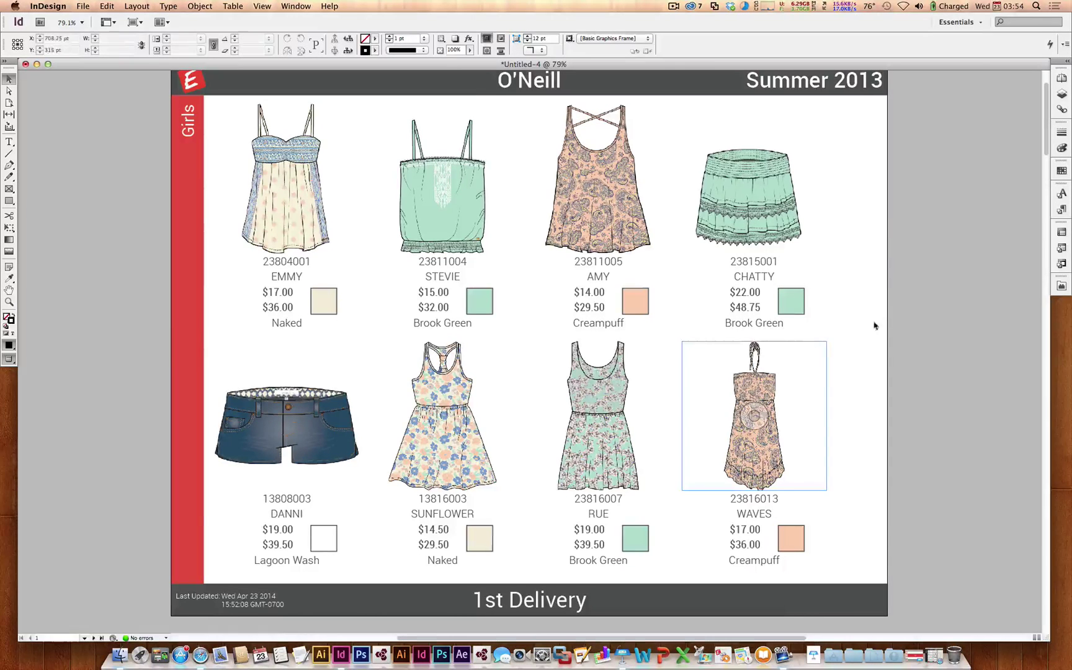
left_click(1062, 286)
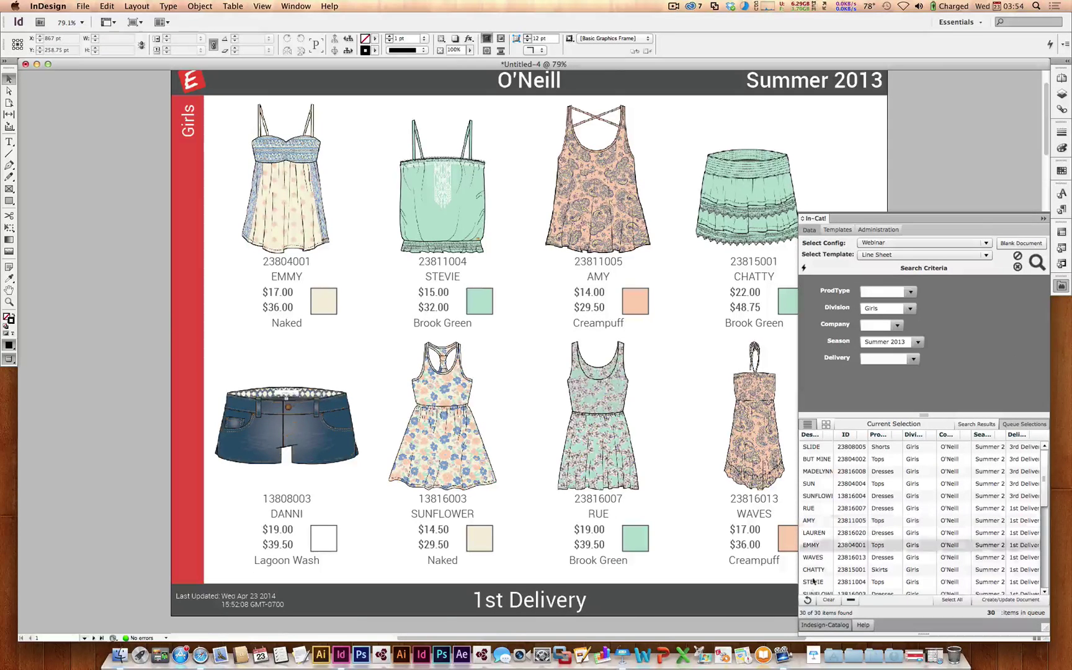
left_click(808, 601)
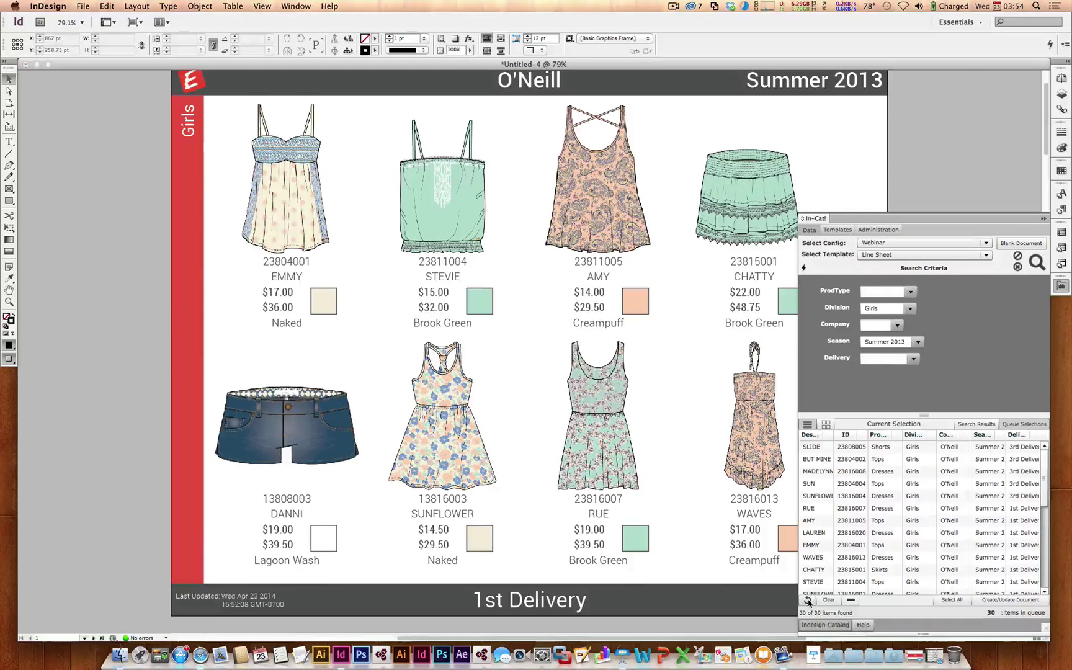
left_click(808, 600)
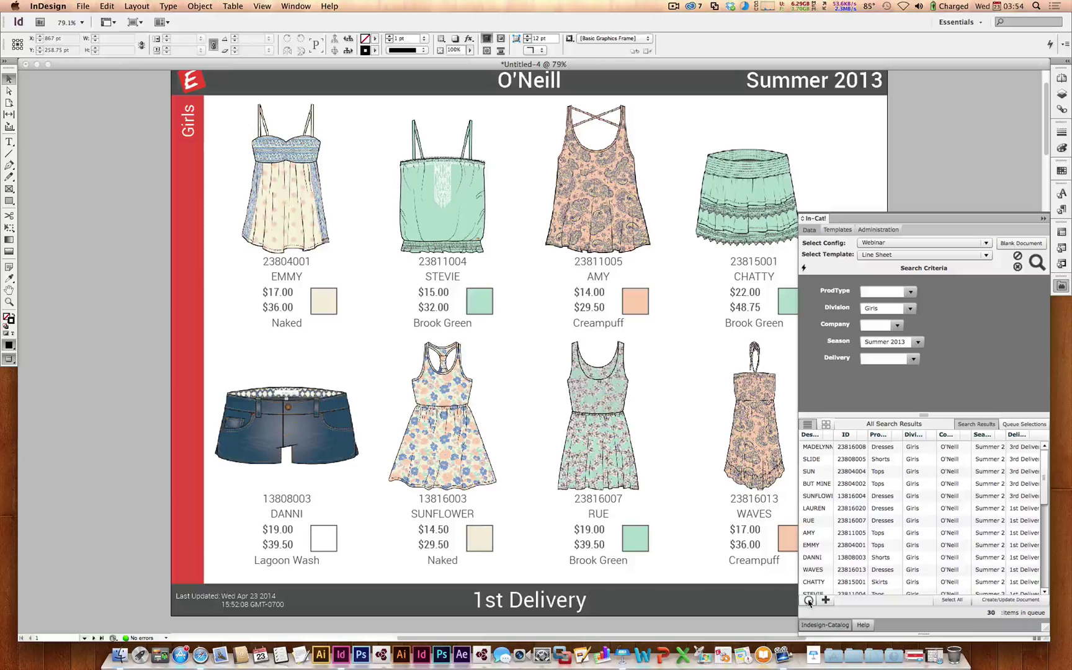
left_click(744, 293)
left_click(756, 309)
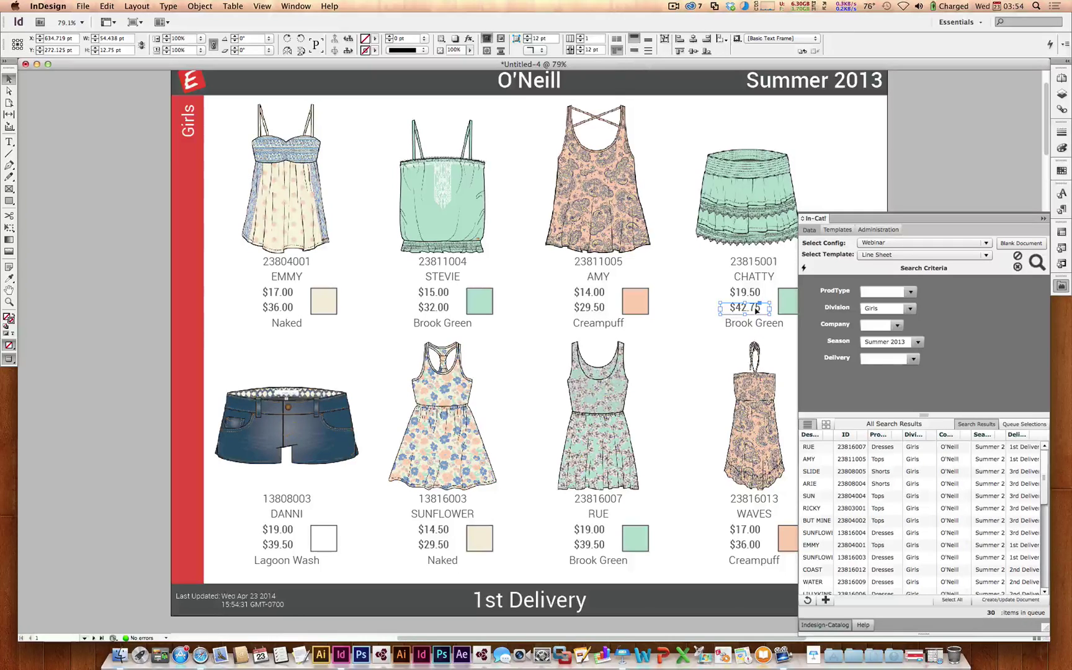
left_click(1061, 286)
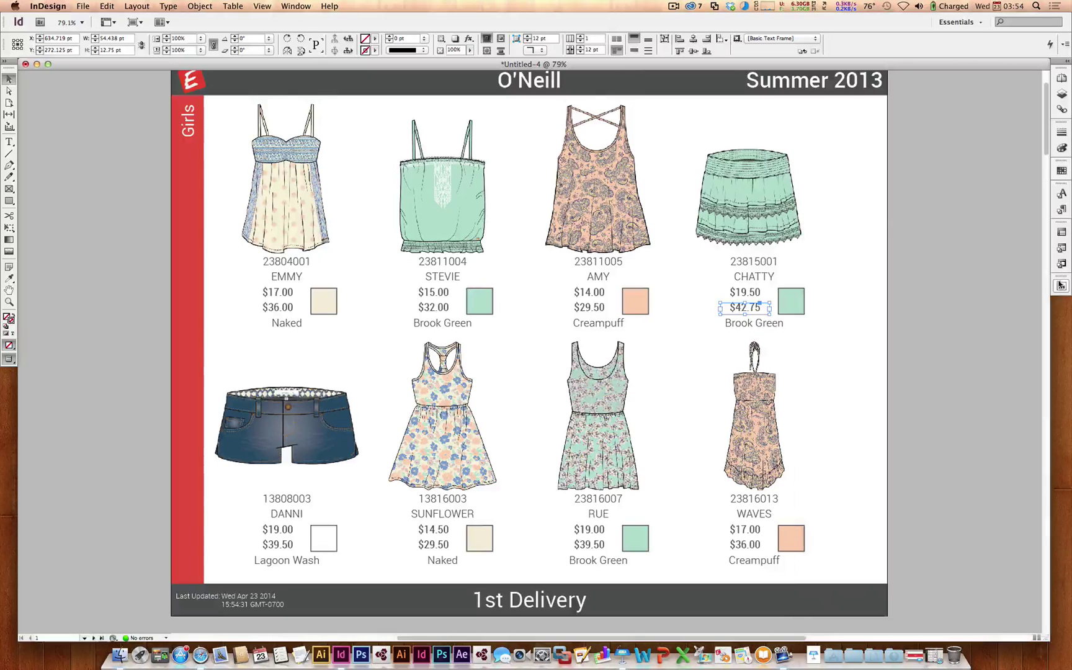
left_click(782, 213)
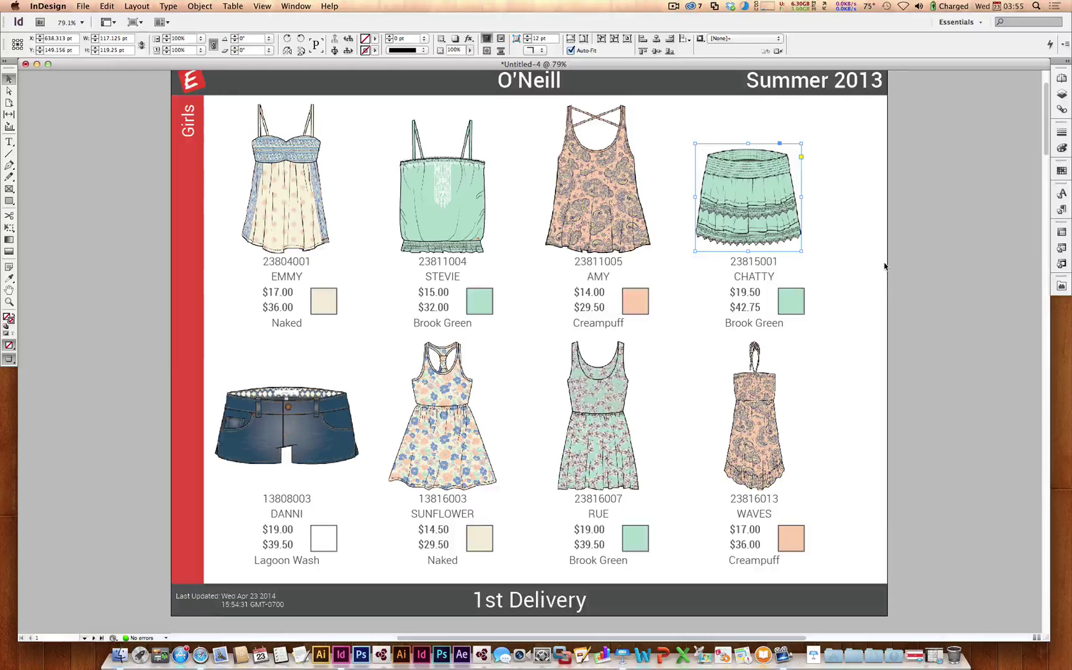
Step: Refresh the line sheet's data with In-Cat! to update the Last Updated time stamp in the footer, and collapse the panel
left_click(834, 278)
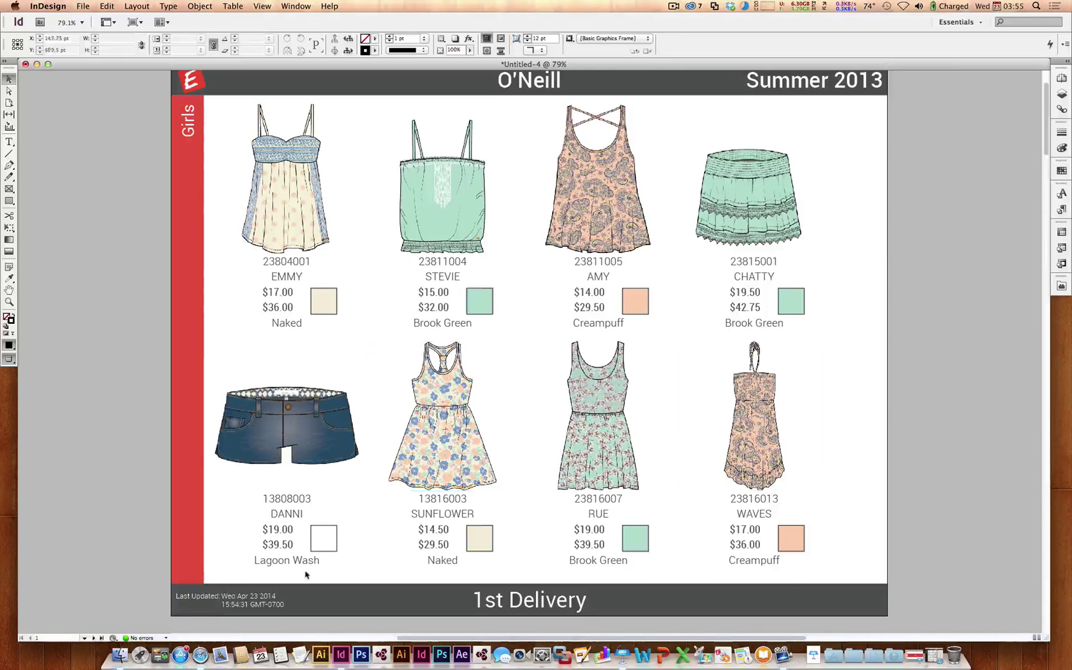
left_click(314, 607)
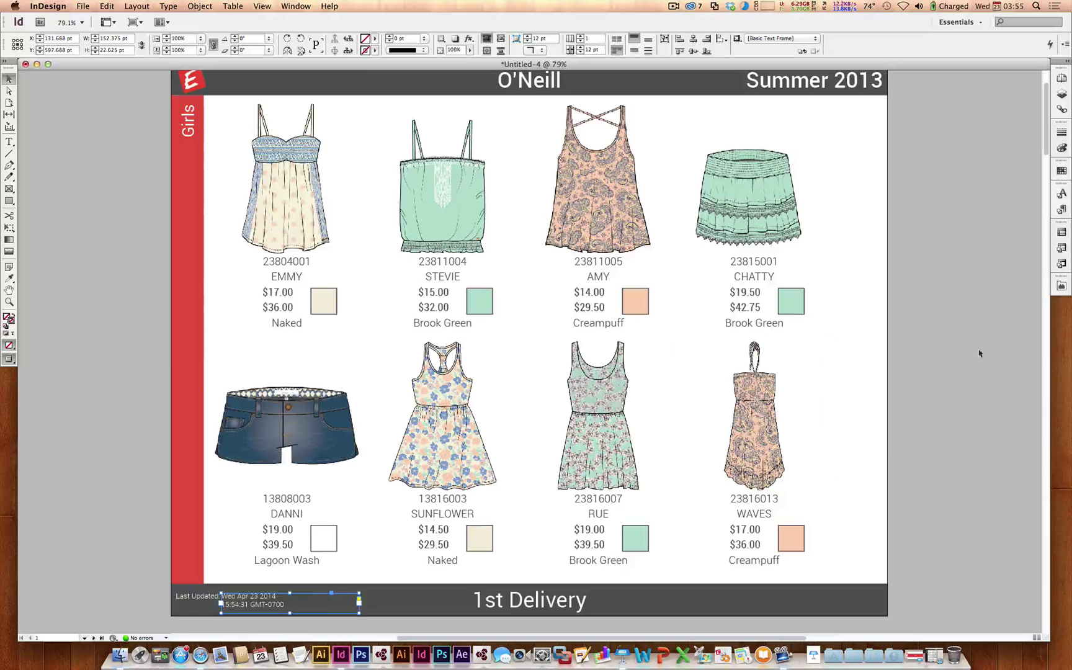
left_click(1061, 286)
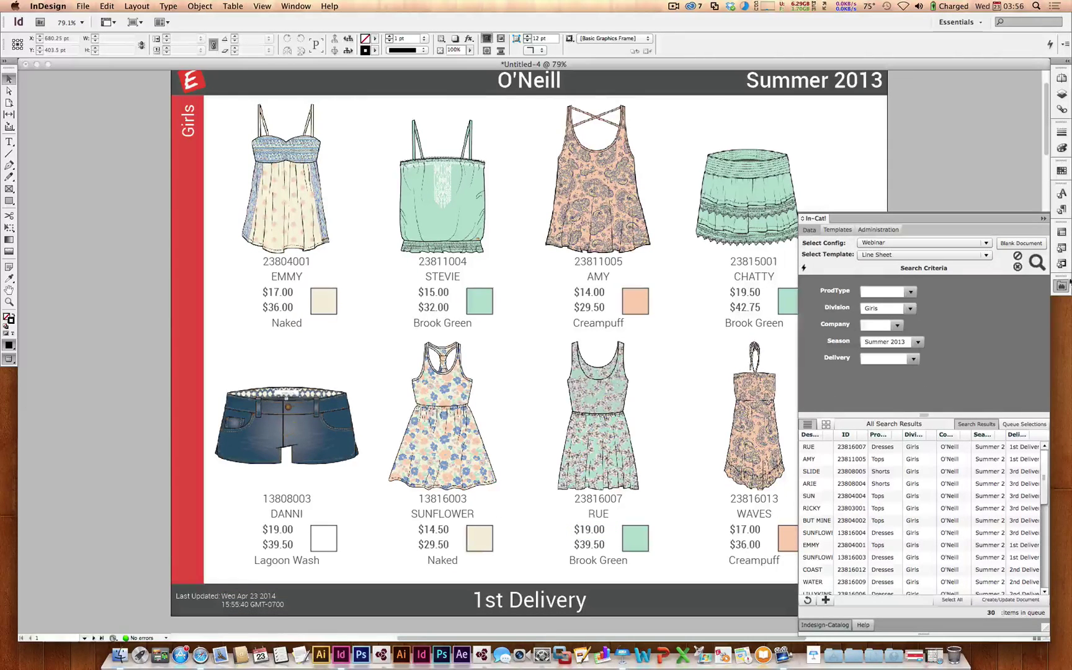
left_click(1062, 285)
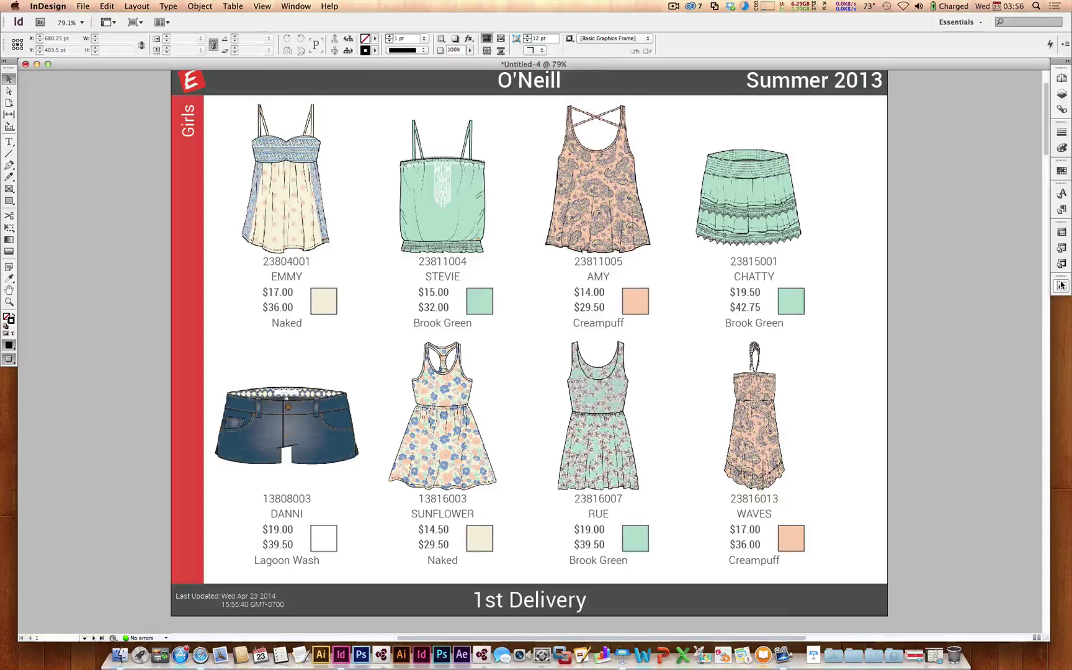
Step: Close the line sheet without saving and switch In-Cat! to the Shoes configuration with the Footwear template
left_click(26, 64)
left_click(493, 186)
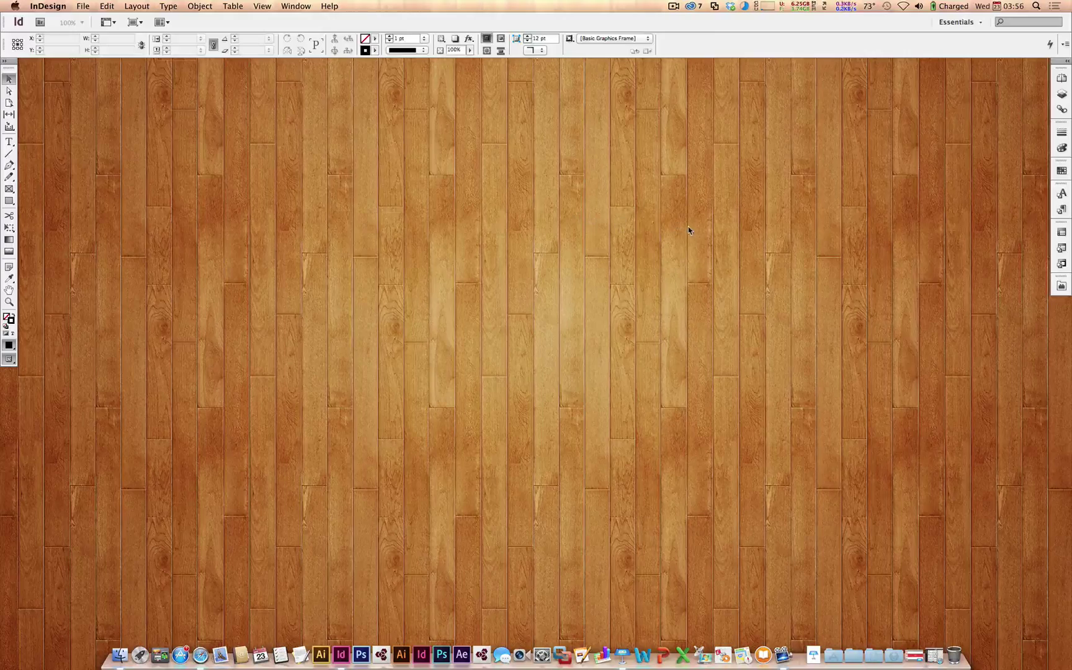
left_click(1061, 286)
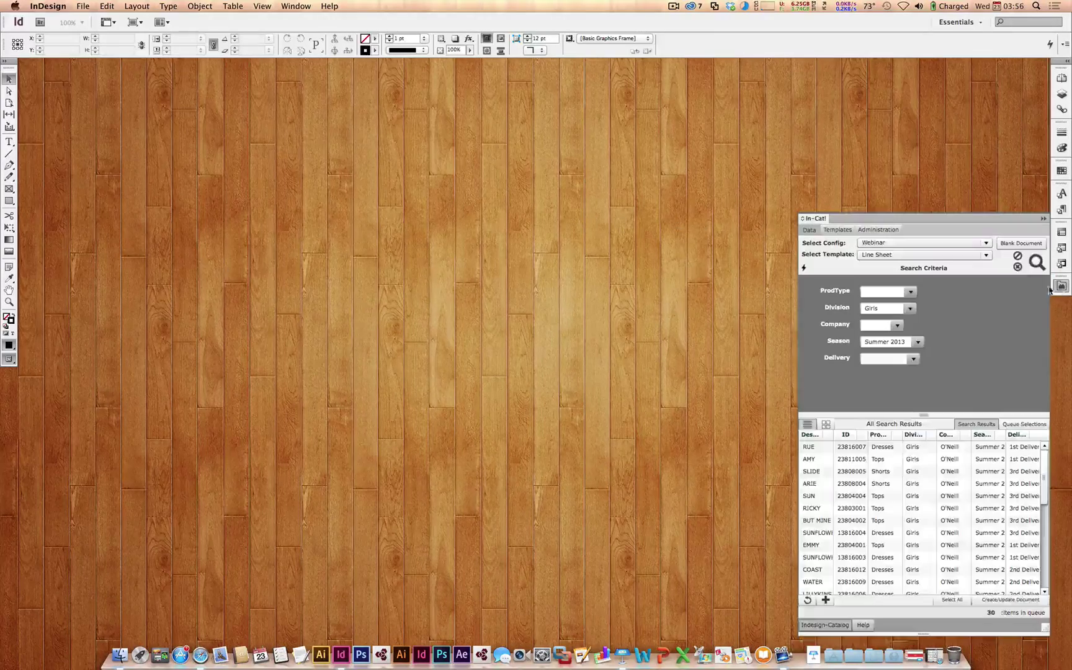
left_click(985, 243)
left_click(894, 280)
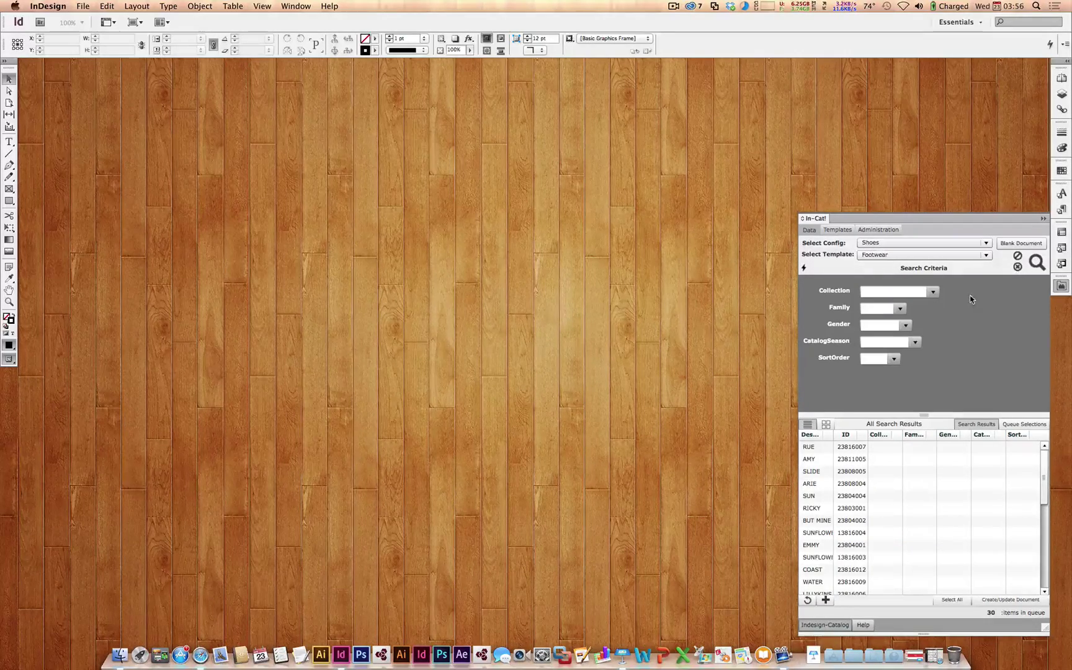
Step: Clear the search criteria, the old search results and all queued items in In-Cat!
left_click(906, 325)
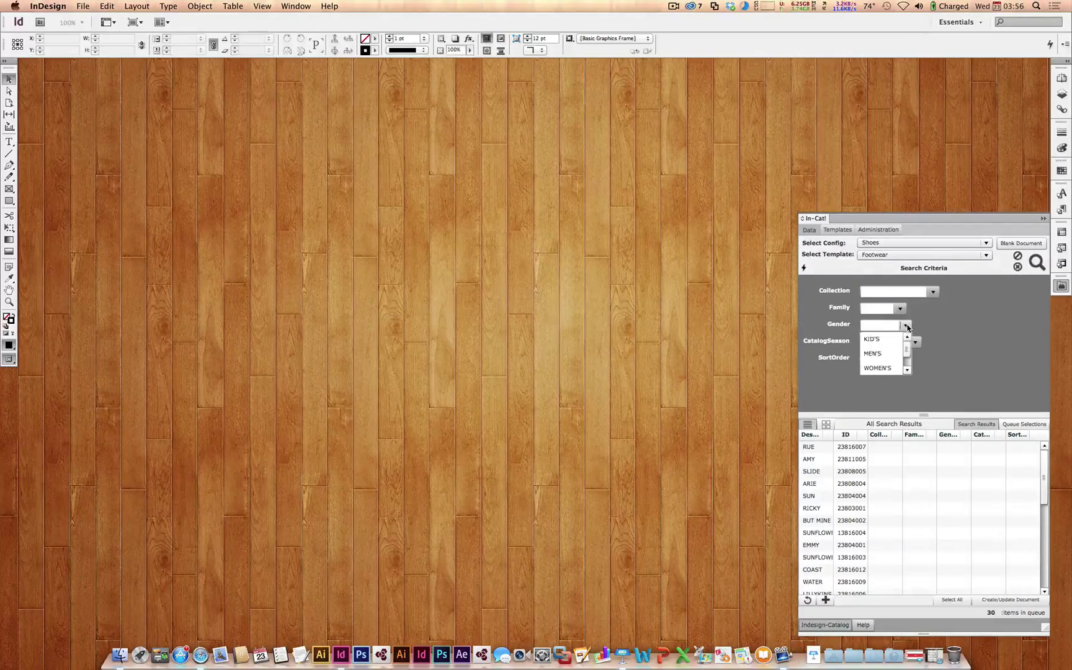
left_click(887, 355)
left_click(1018, 267)
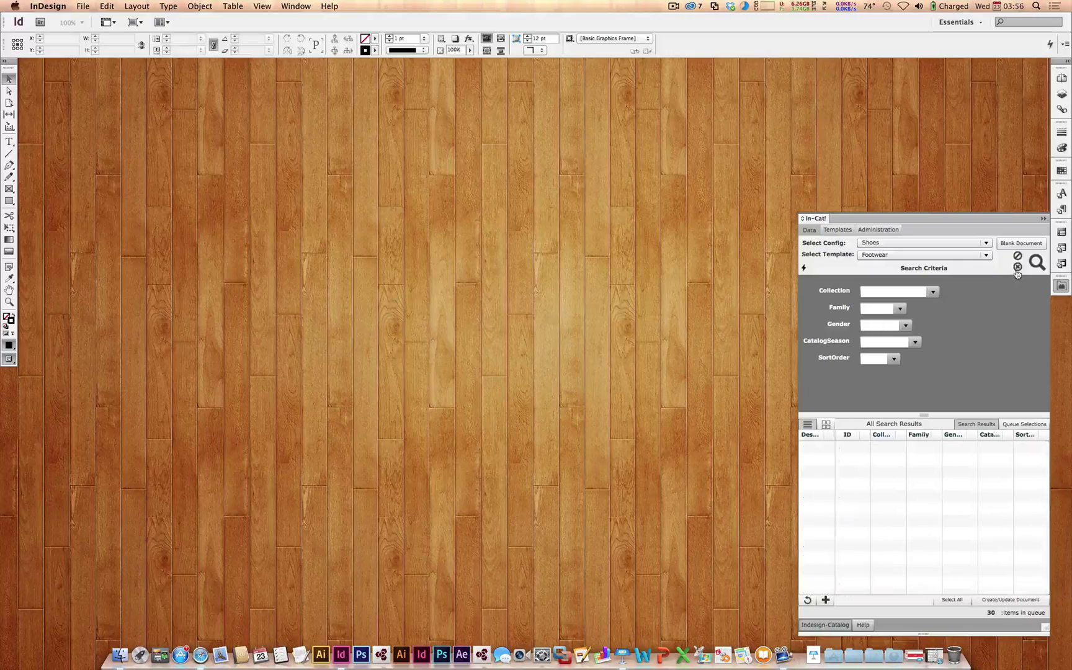
left_click(1025, 424)
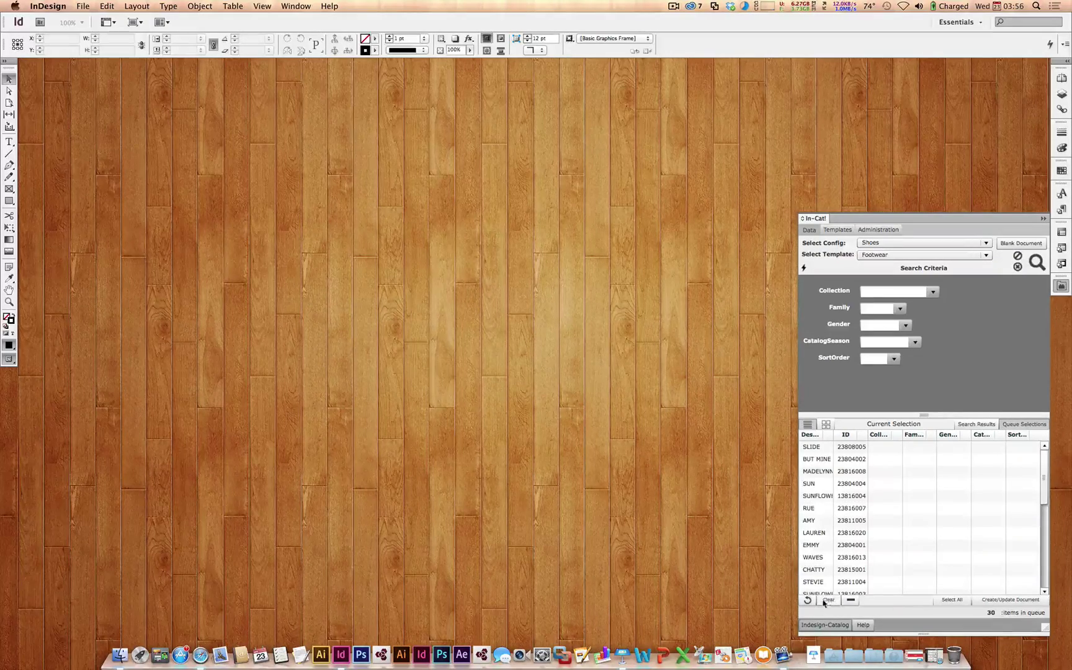
left_click(832, 600)
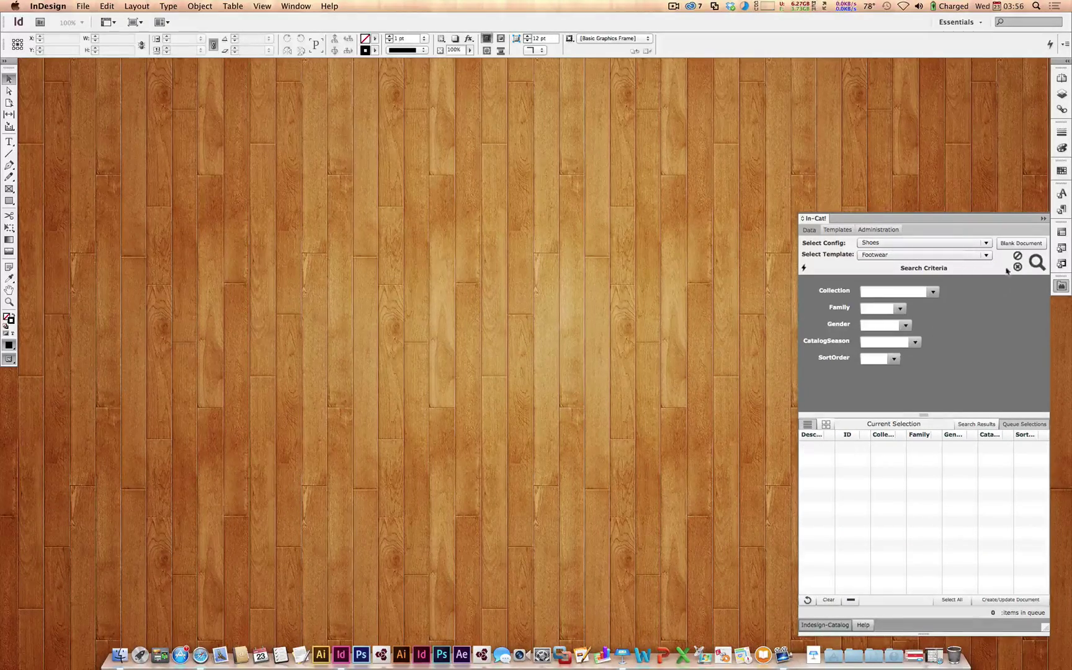
Step: Search the shoes database for Gender MEN'S and show the results as thumbnails
left_click(907, 325)
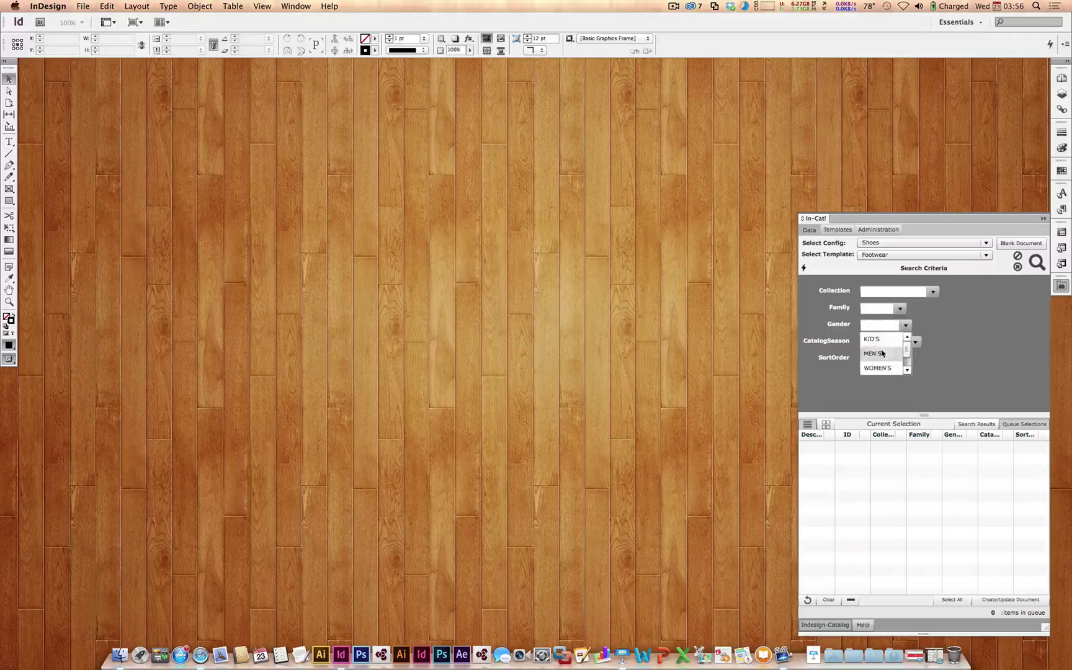
left_click(884, 353)
left_click(1037, 262)
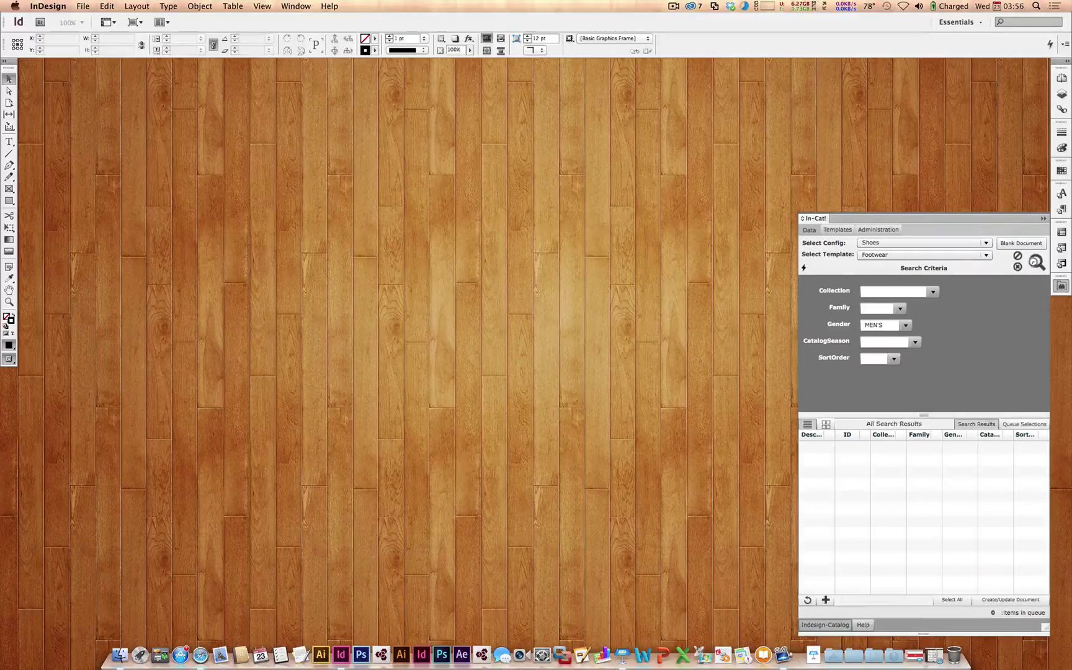
left_click(826, 424)
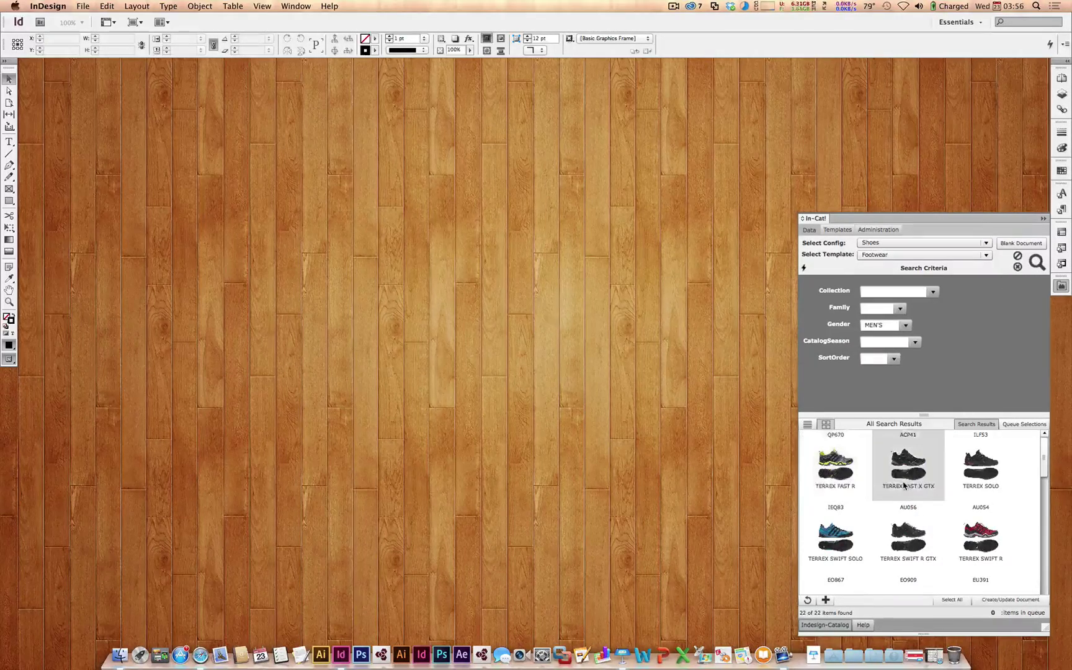
Step: Queue TERREX SWIFT SOLO, TERREX SWIFT R GTX and TERREX SWIFT R and create a Footwear document from them in Template Sort Order
left_click(971, 558)
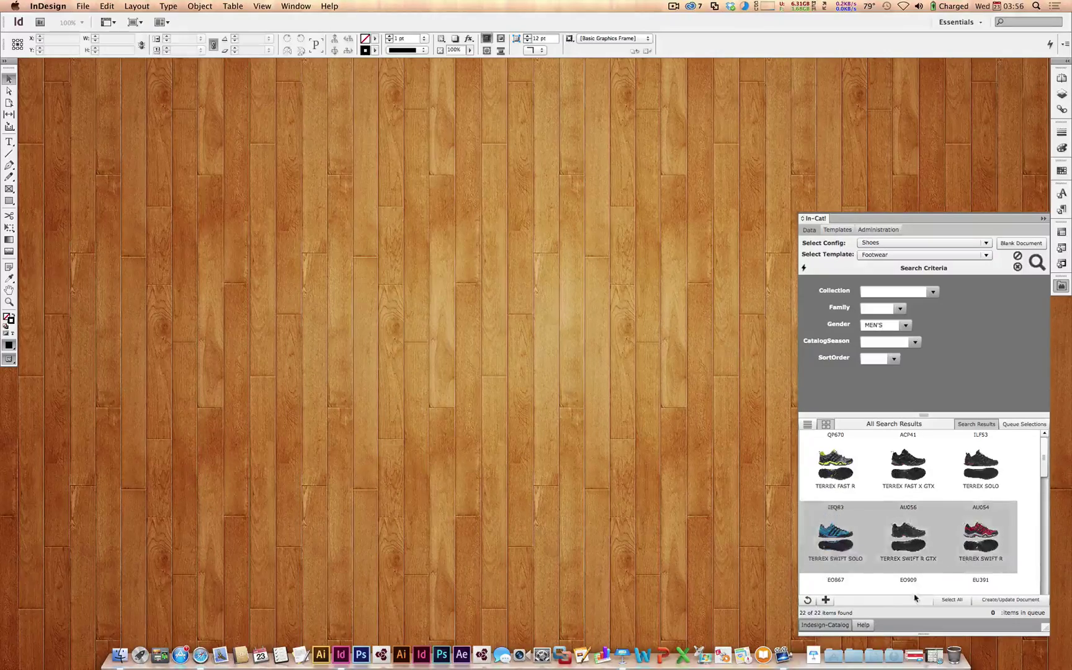
left_click(826, 600)
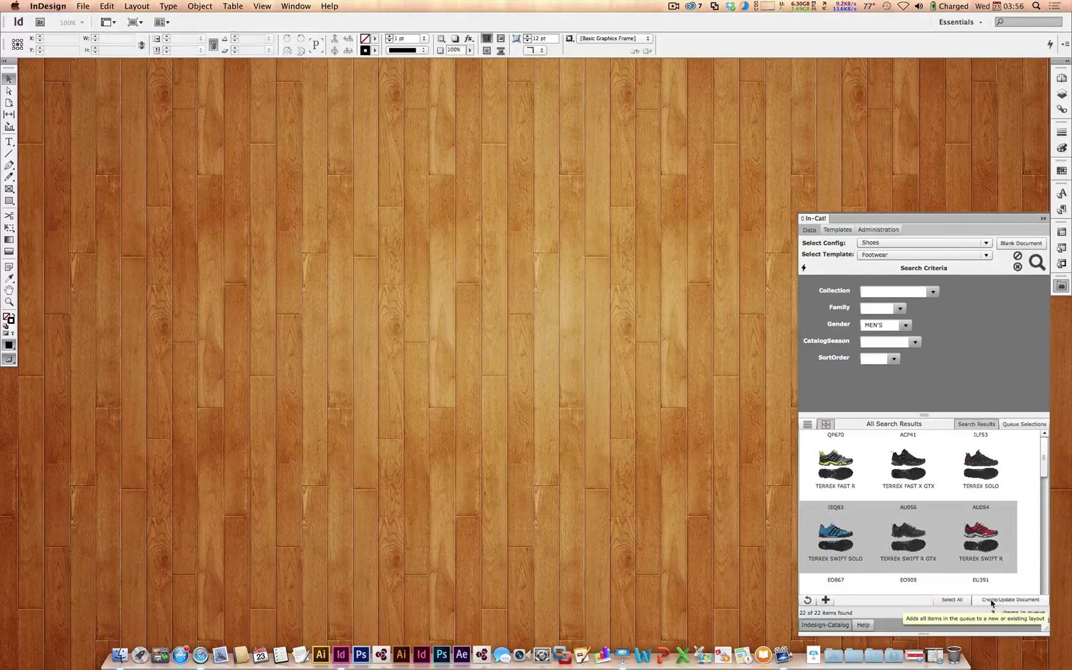
left_click(992, 600)
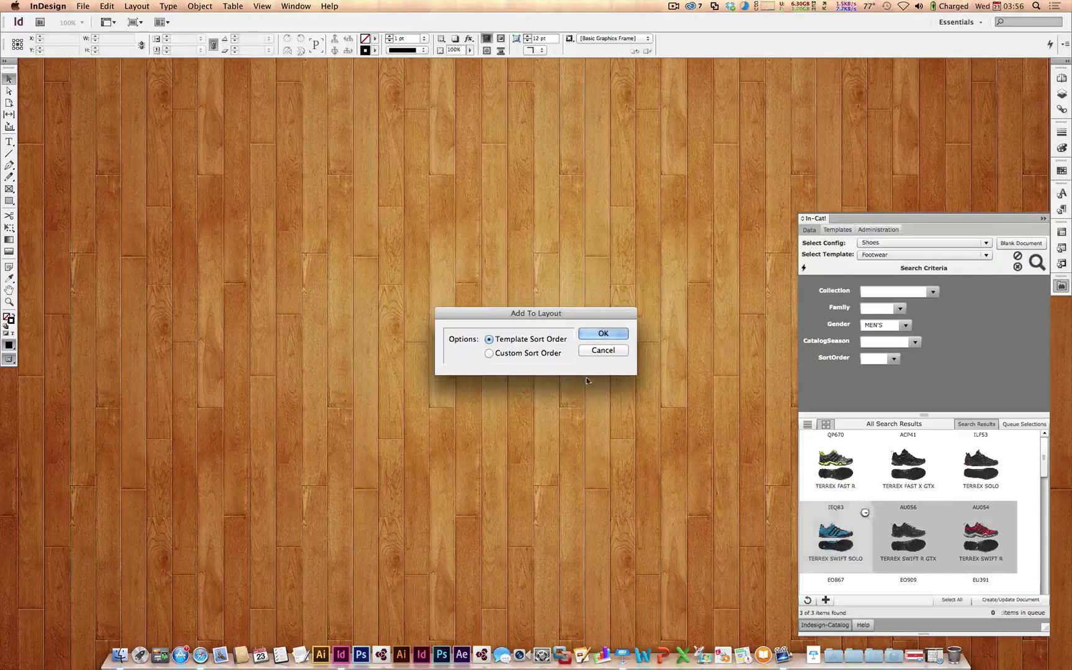
left_click(602, 335)
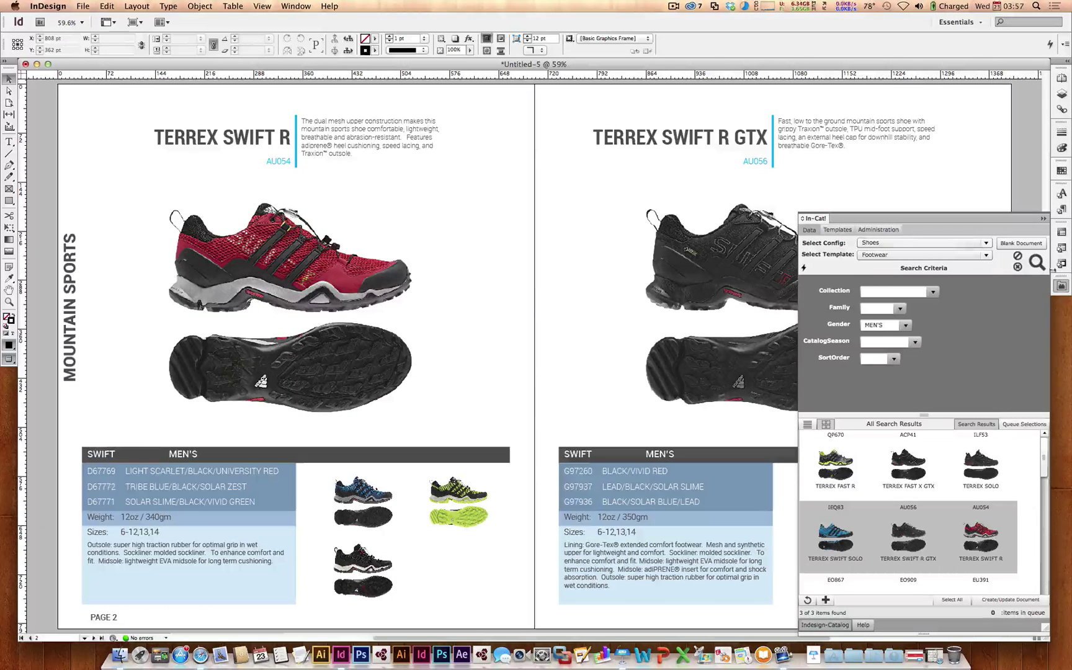
Step: Collapse the In-Cat! panel to view the whole footwear spread, and close the document without saving it
left_click(900, 296)
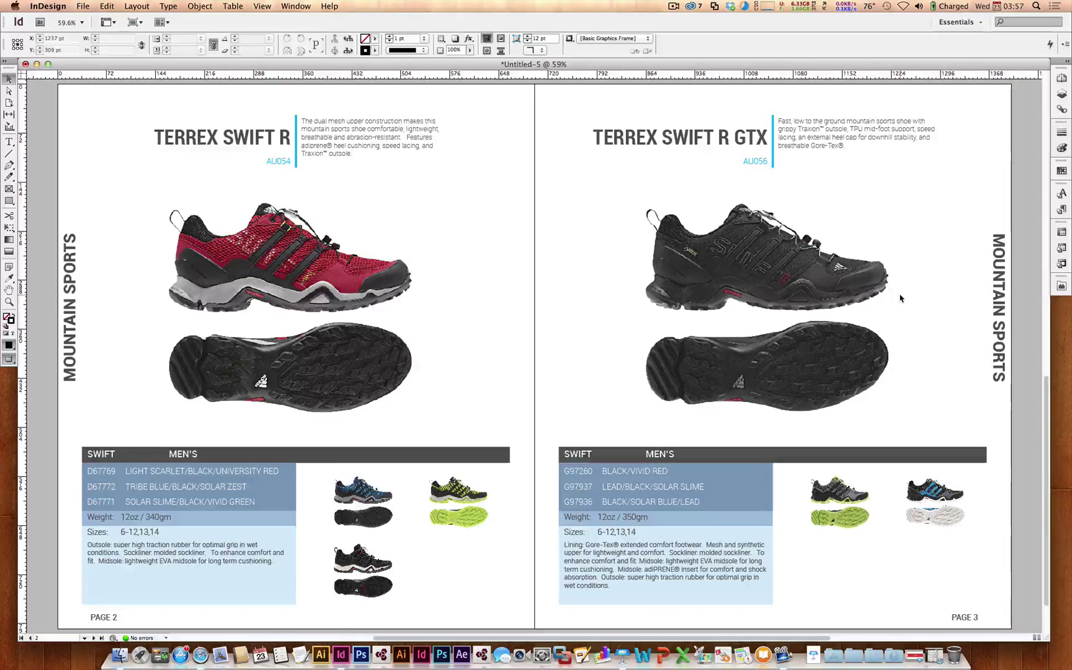
left_click(25, 64)
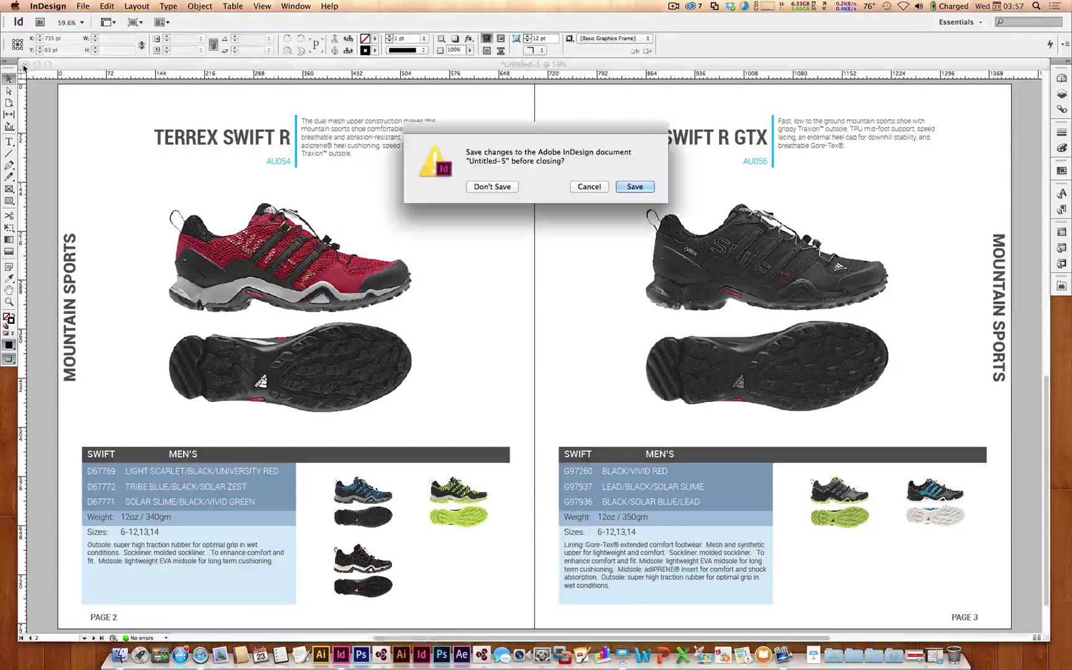
key("super+d")
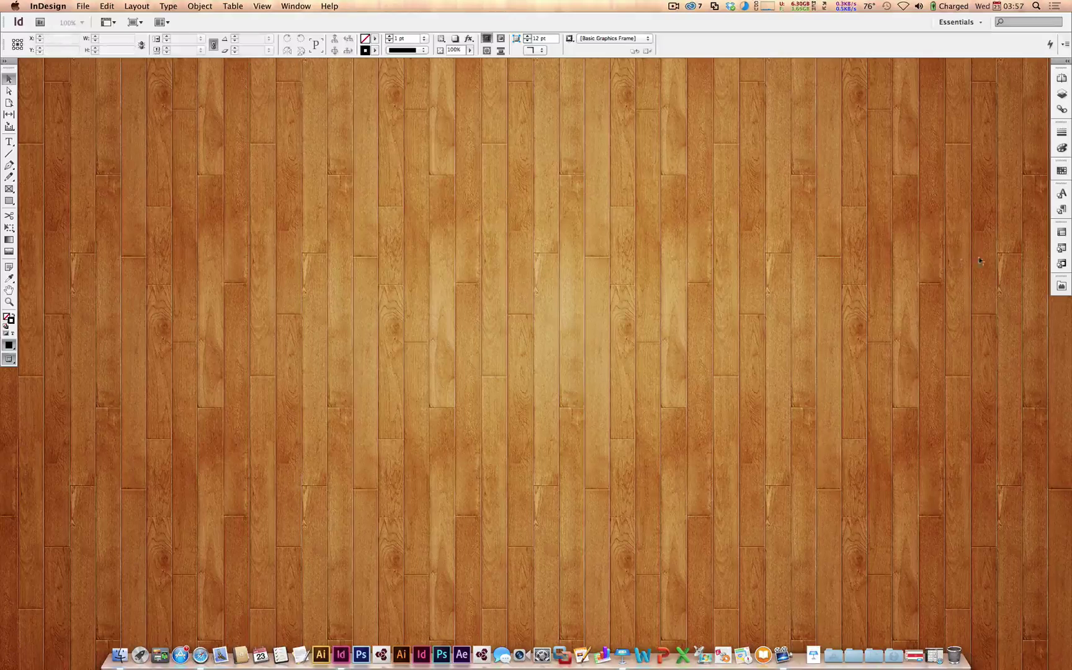
Step: Open In-Cat!'s administration settings and examine the Webinar, Apparel and Shoes configurations, ending on Shoes
left_click(1062, 286)
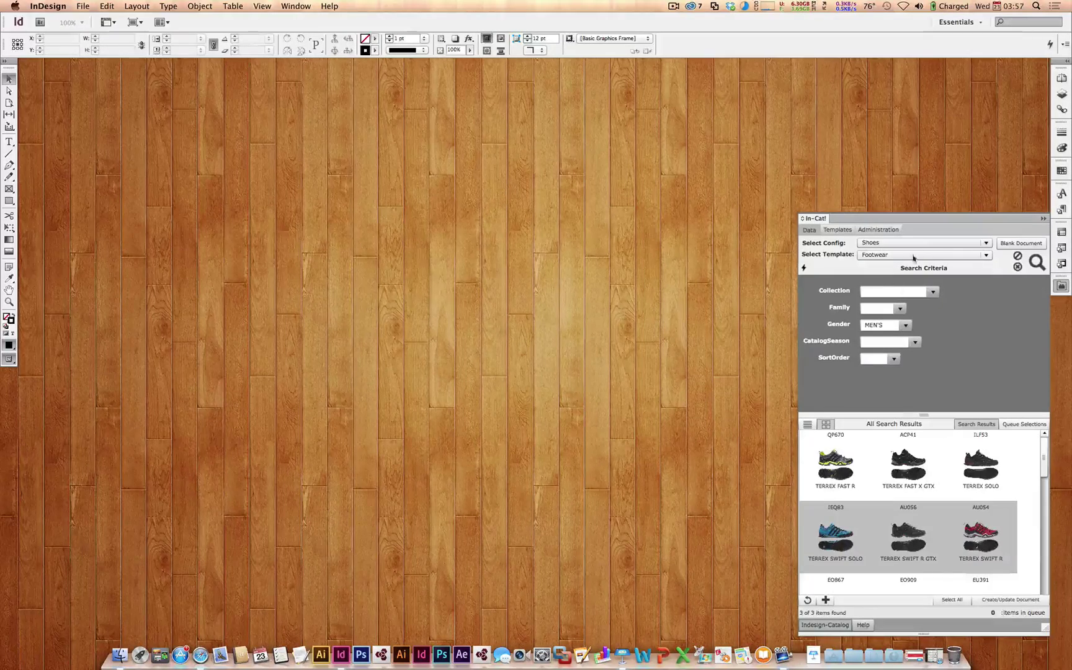
left_click(878, 229)
left_click(921, 249)
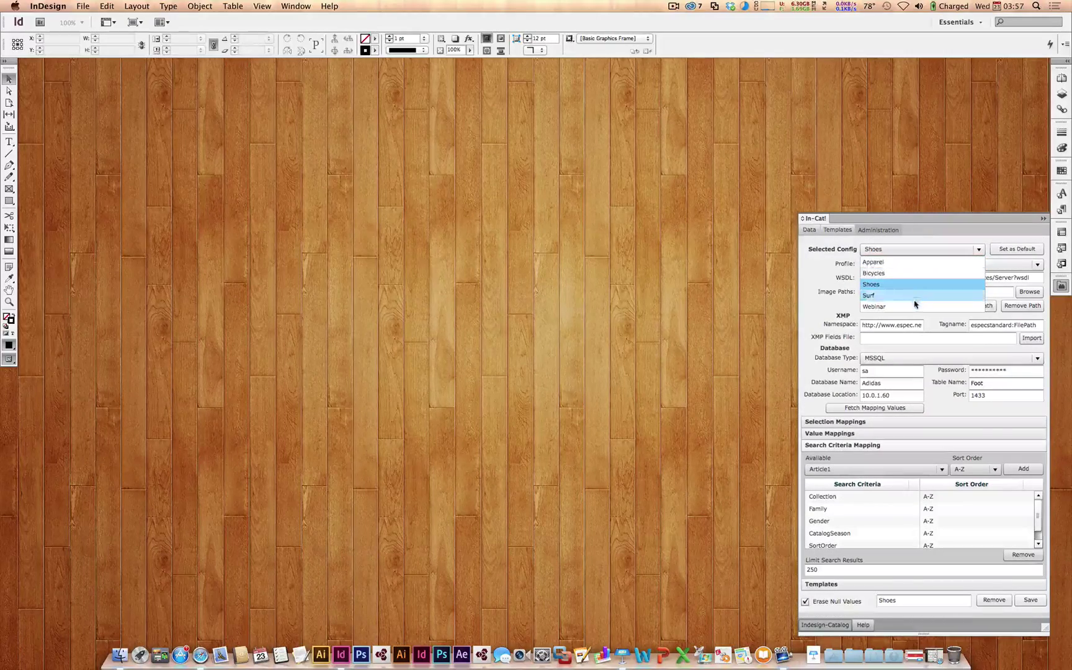
left_click(912, 307)
left_click(904, 251)
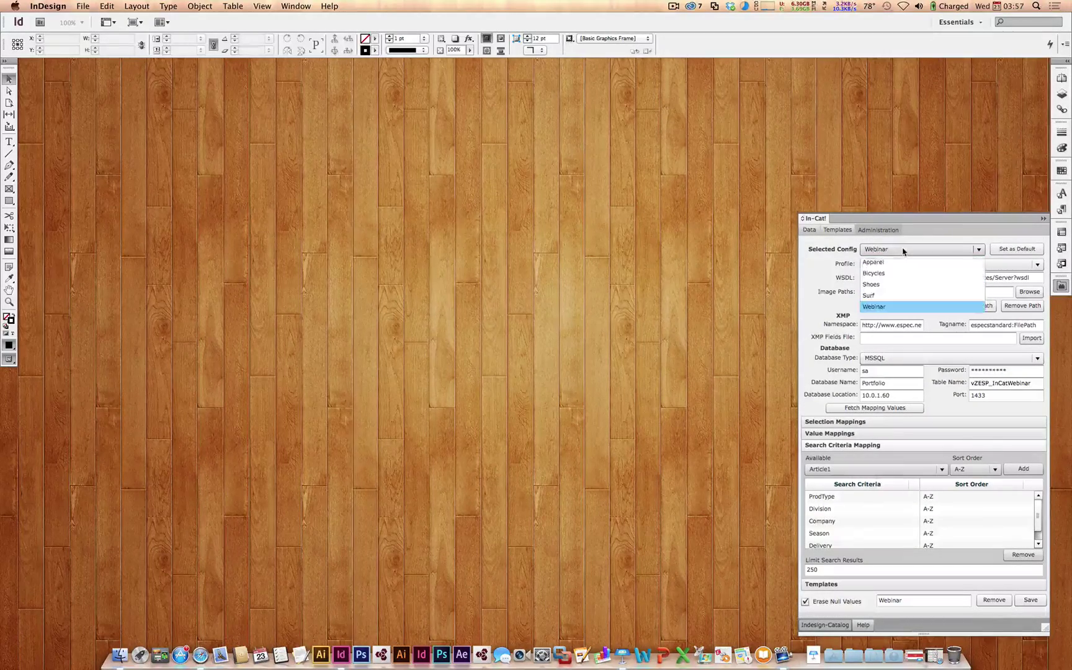
left_click(904, 254)
left_click(904, 251)
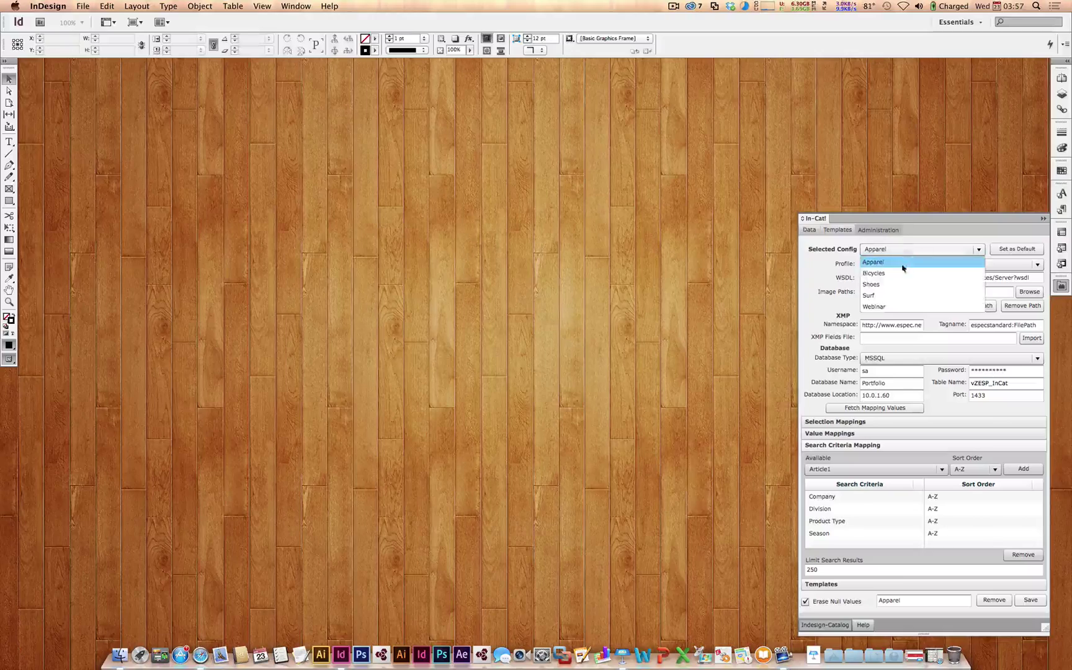
left_click(900, 285)
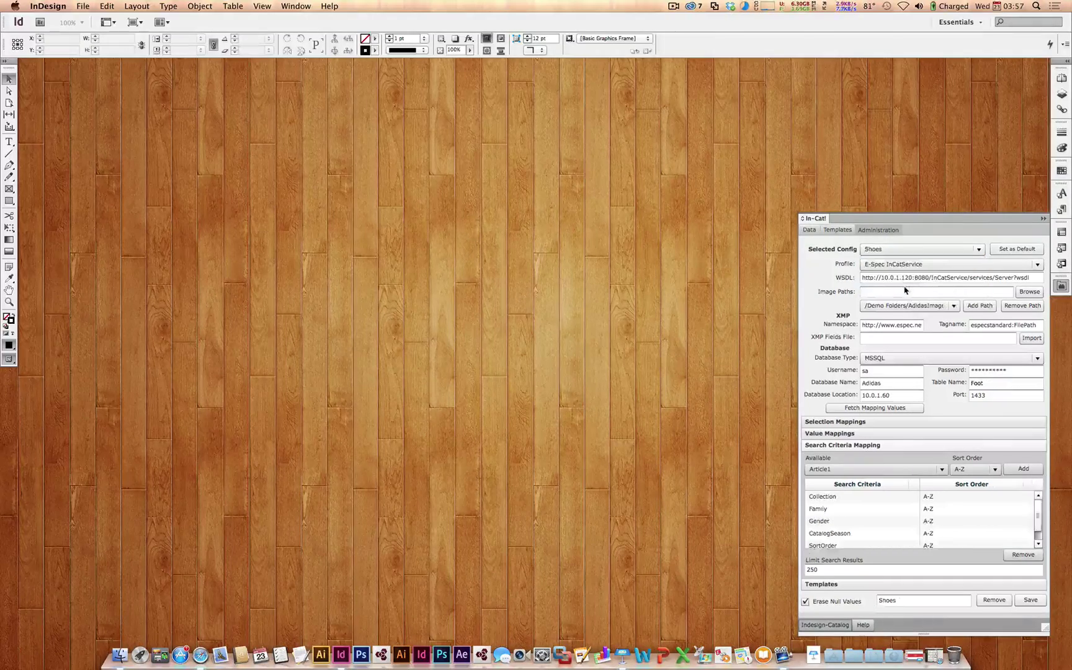
Step: Examine the database types offered for the Shoes configuration, keep MSSQL, and inspect its table name
left_click(918, 359)
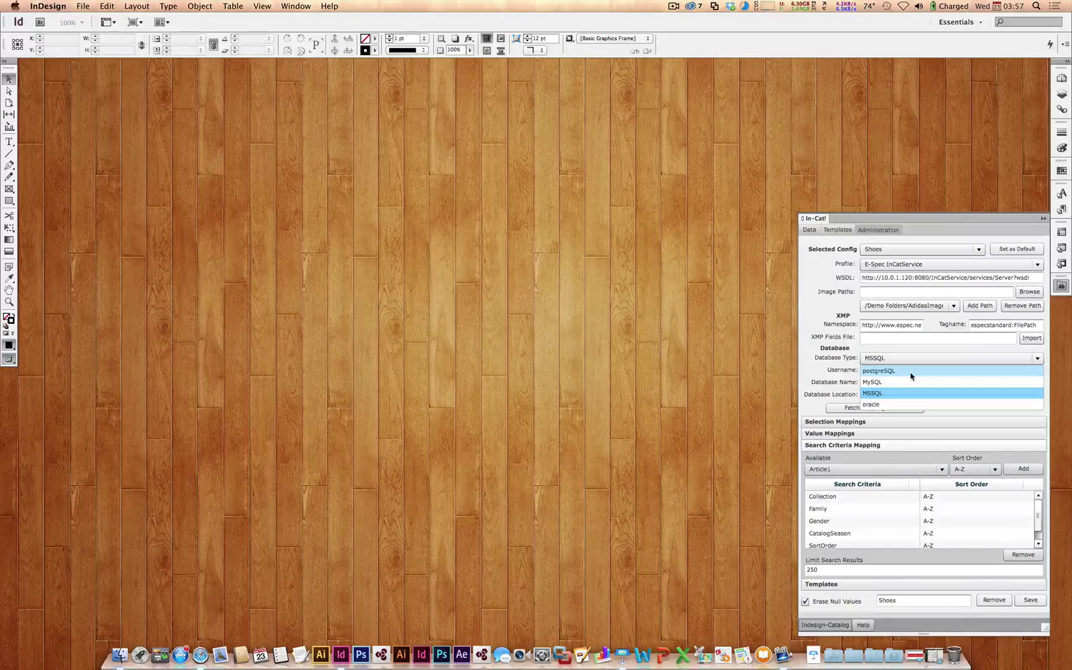
left_click(911, 375)
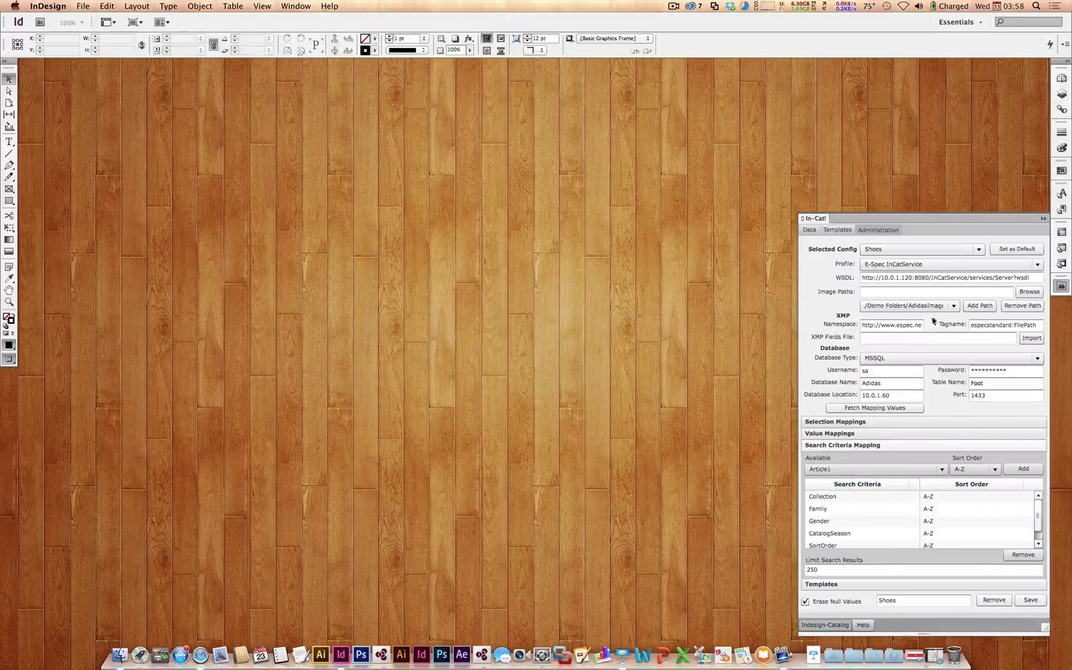
left_click(991, 385)
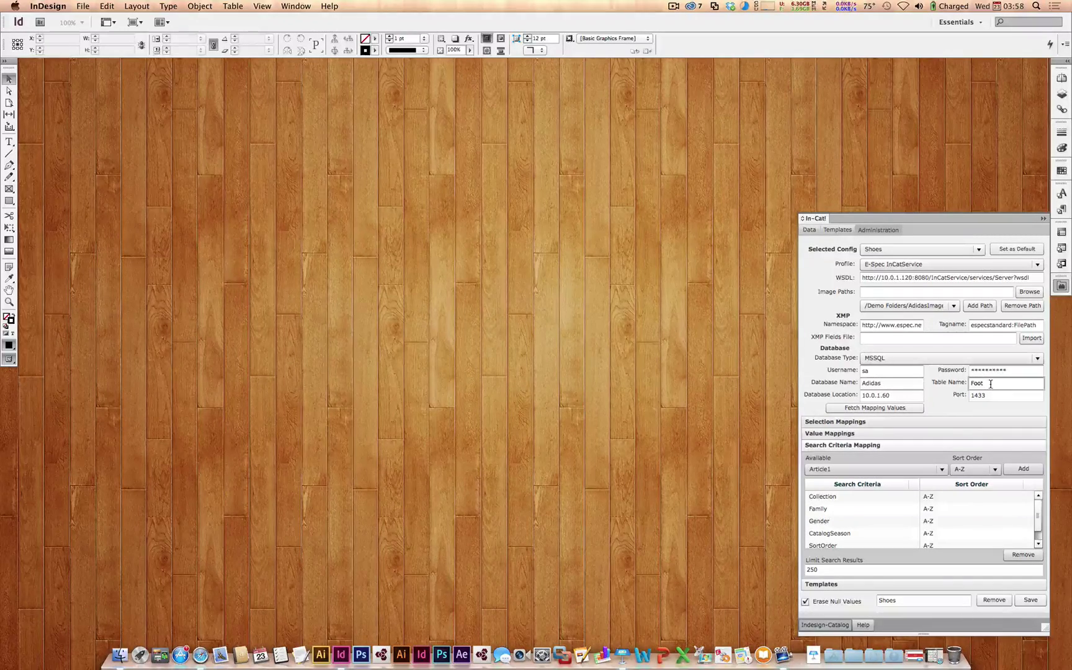
left_click_drag(991, 384, 938, 384)
Step: Examine the Shoes configuration's selection mappings, search criteria mapping and configuration name
left_click(876, 423)
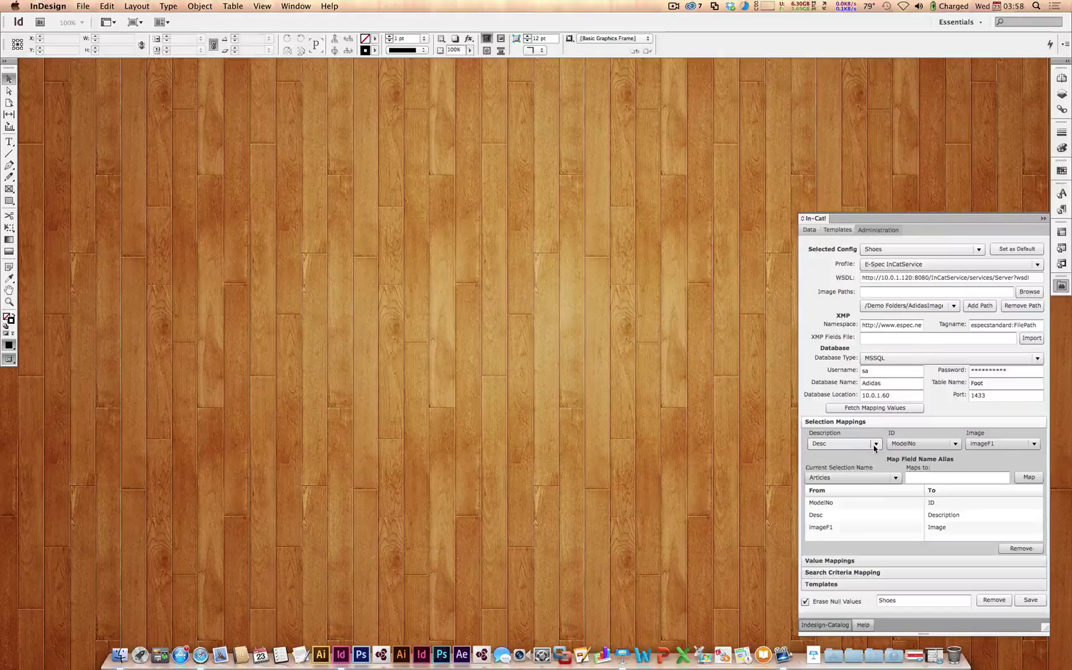
left_click(873, 446)
left_click(876, 444)
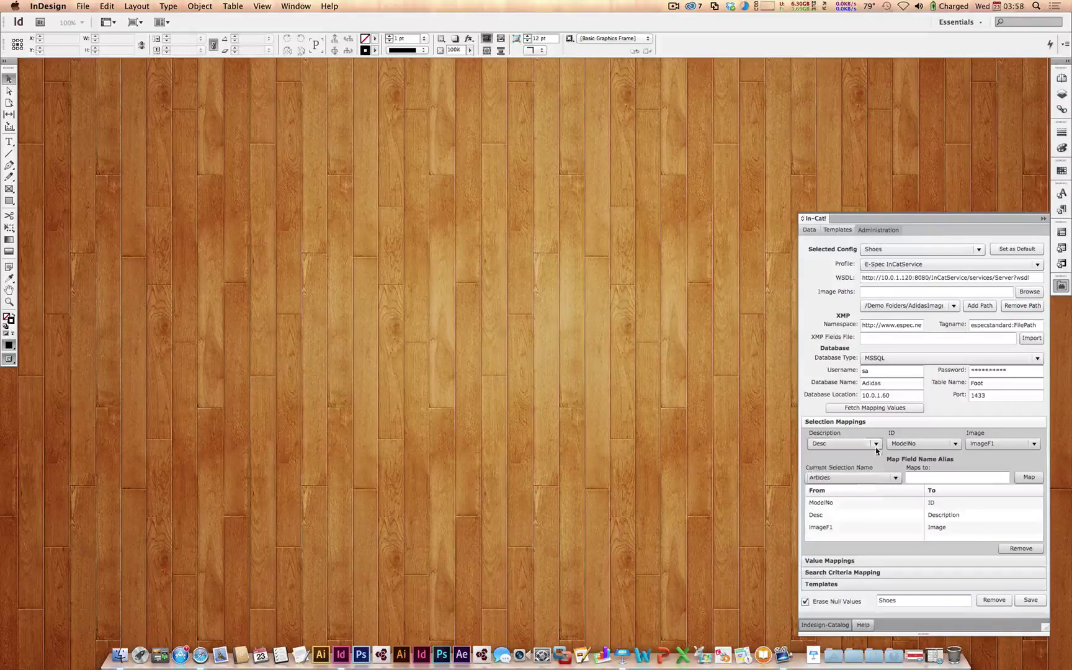
left_click(890, 572)
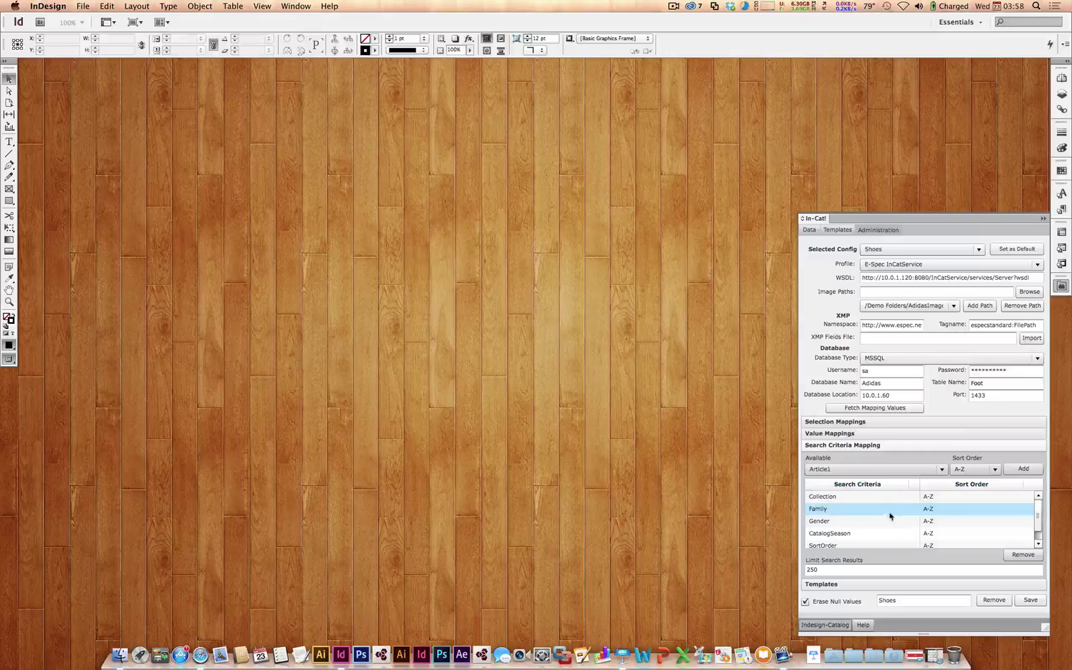
left_click(881, 522)
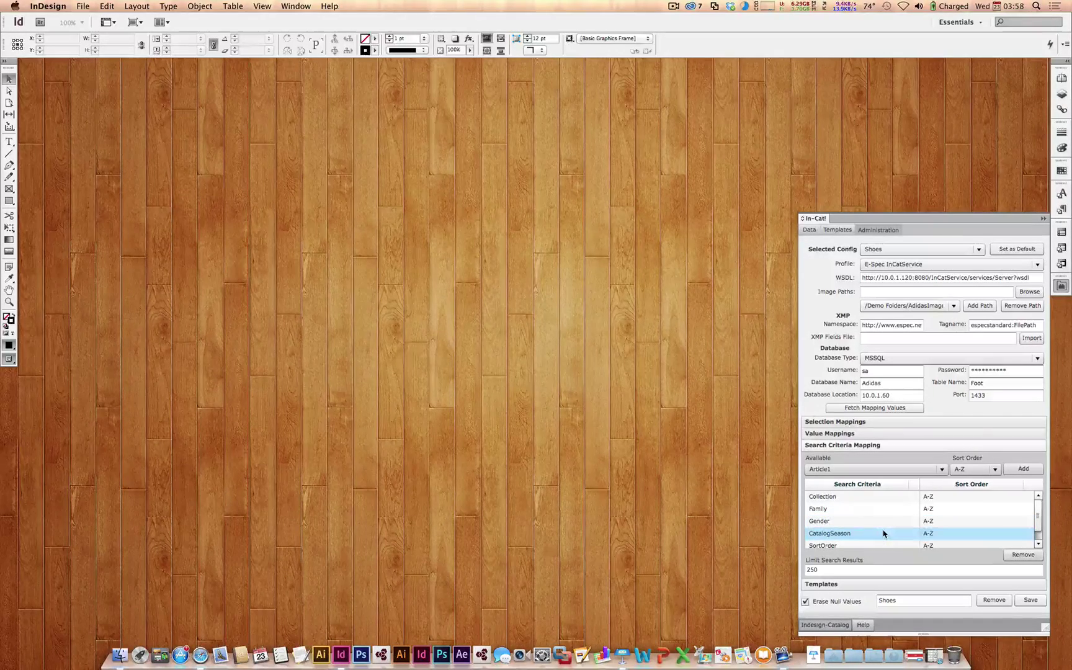
left_click(909, 598)
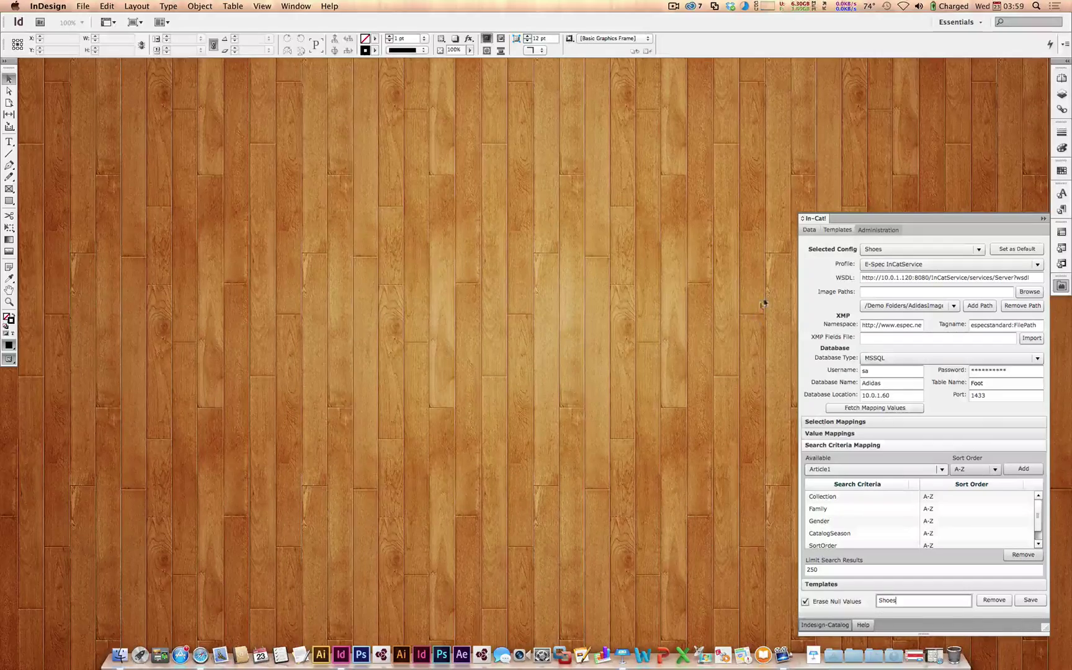
Step: Open the recent Footwear.indd template with In-Cat!'s template settings showing, and set the screen mode to Normal to reveal its frames
left_click(837, 230)
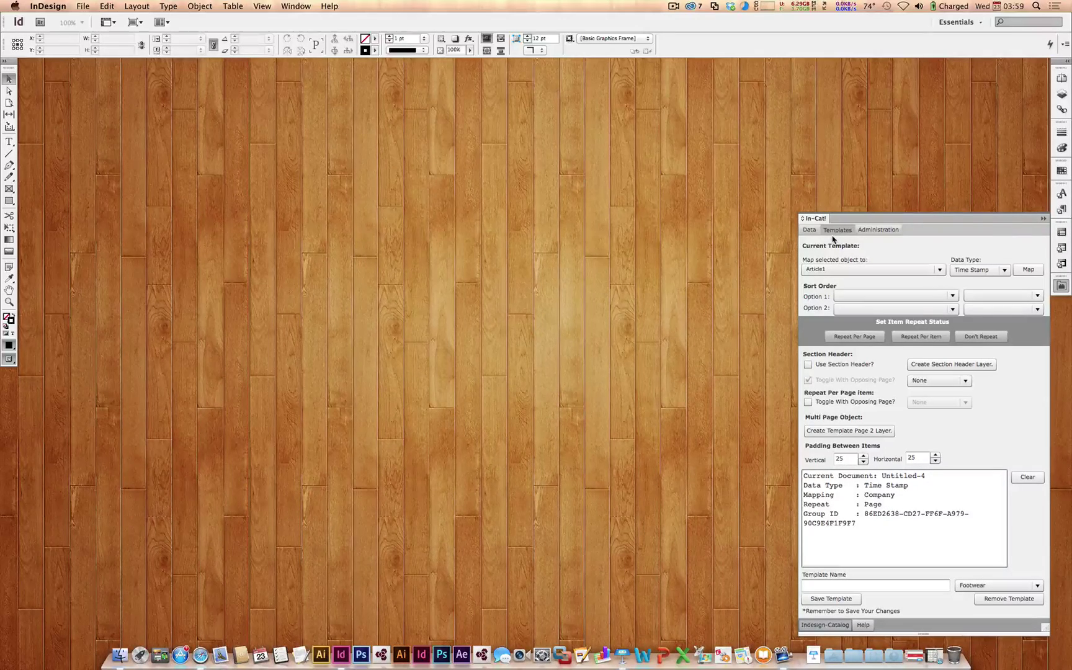
left_click(82, 6)
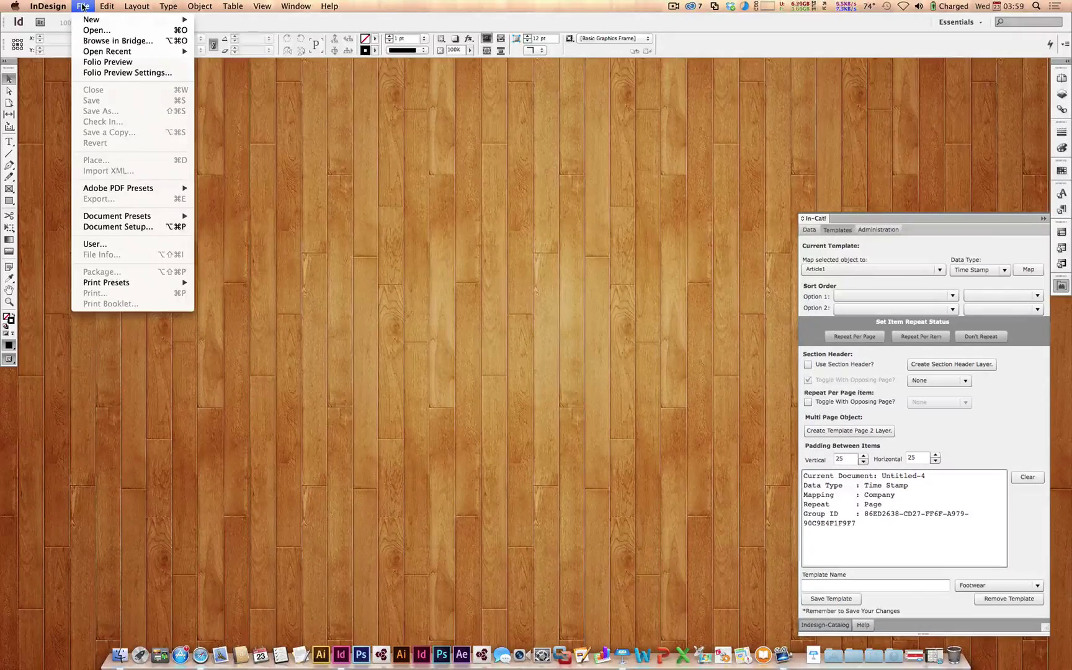
mouse_move(153, 54)
left_click(248, 55)
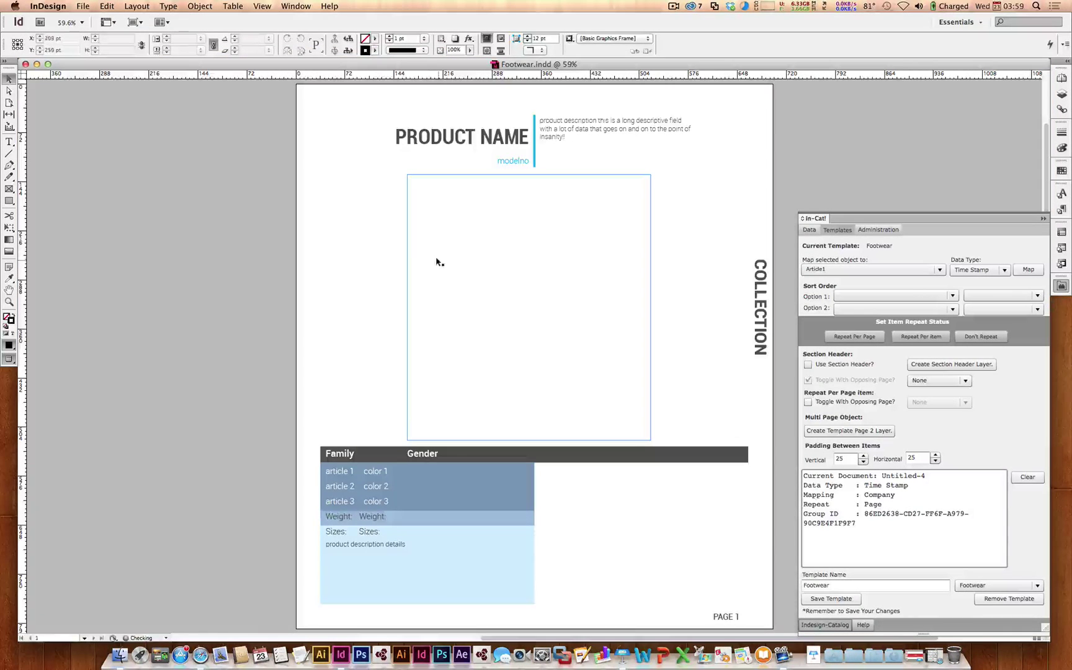
left_click(263, 7)
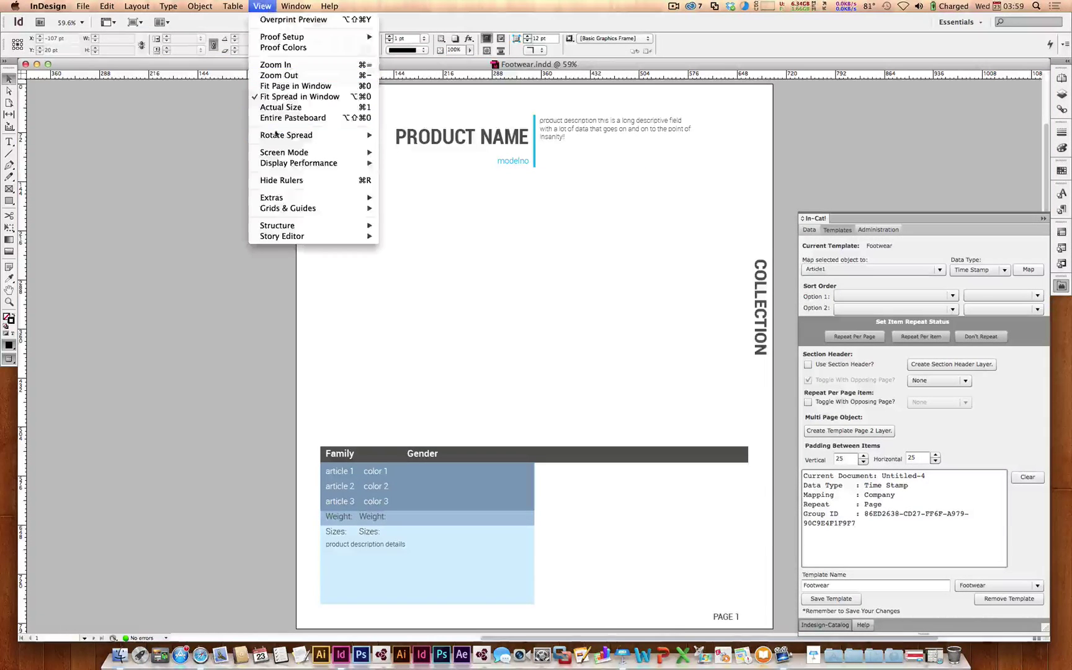
mouse_move(283, 152)
left_click(434, 146)
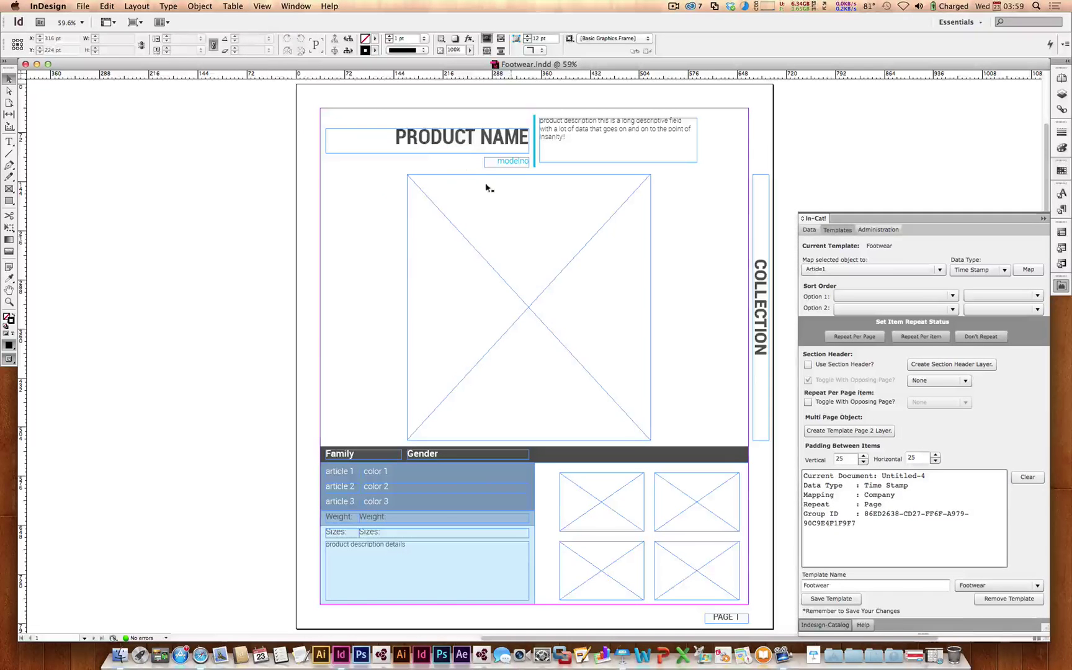
Step: Examine the data mappings of the template's product description, collection, small image and color 1 frames
left_click(397, 136)
left_click(532, 139)
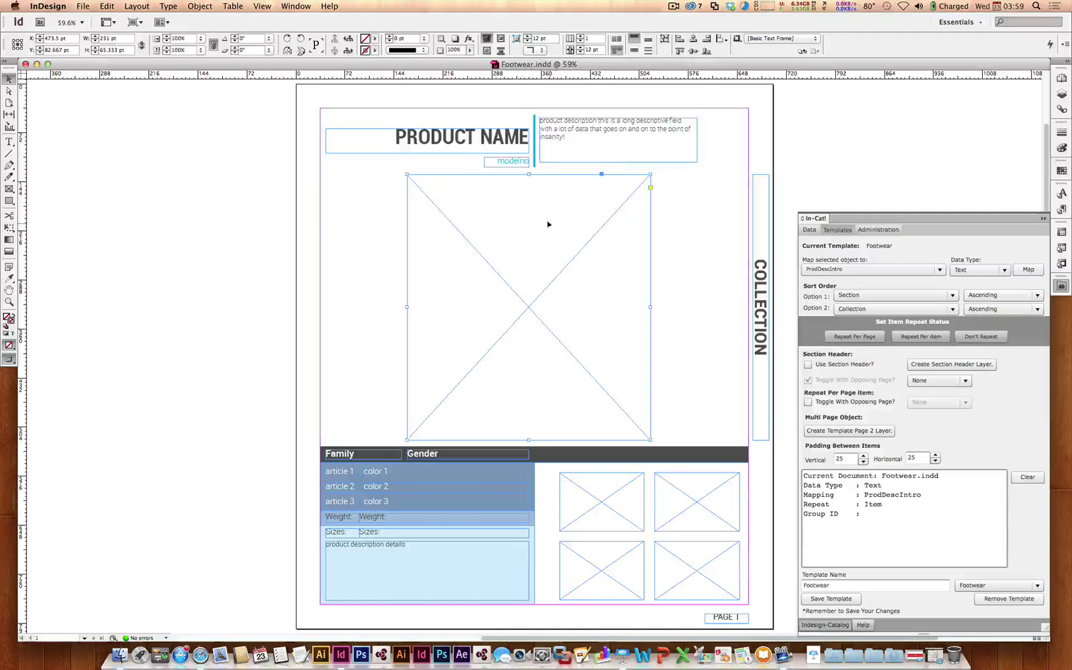
left_click(760, 299)
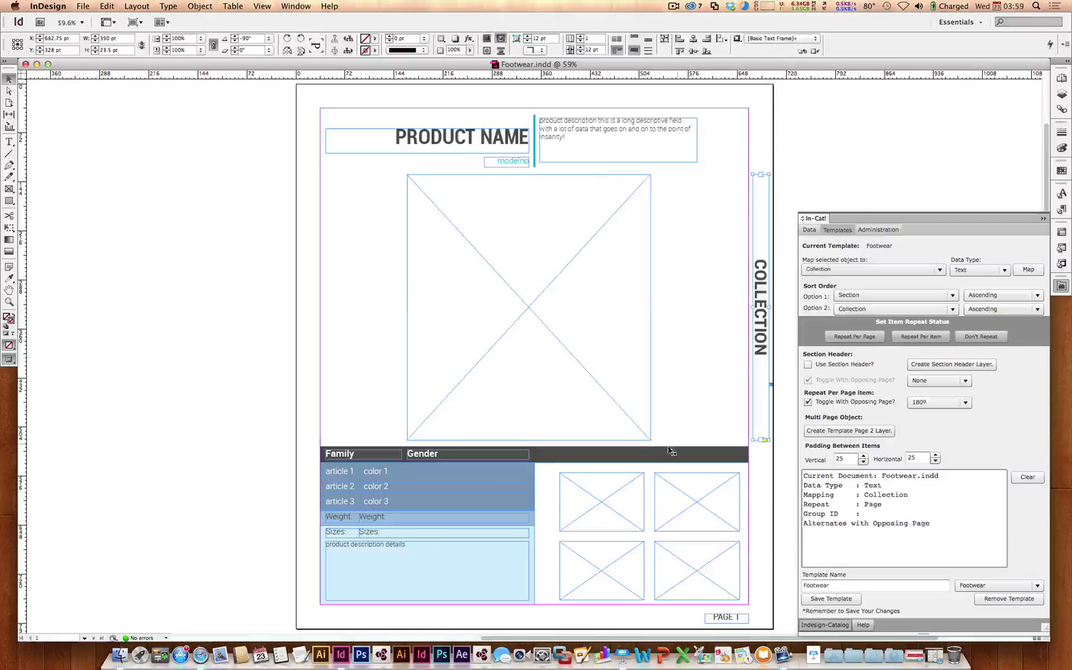
left_click(614, 481)
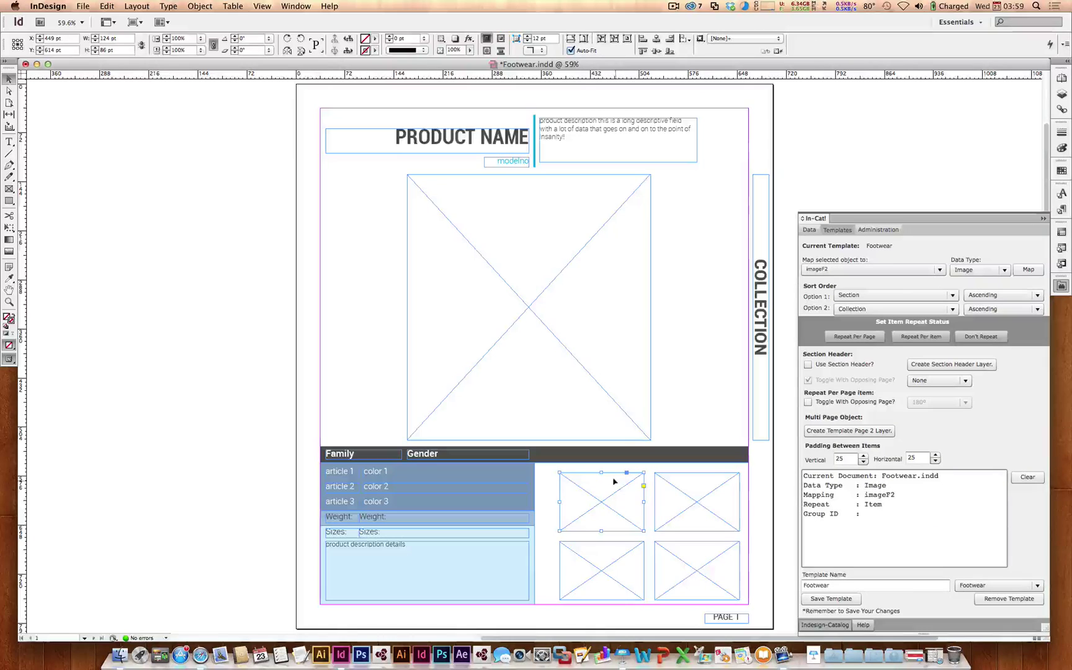
left_click(447, 473)
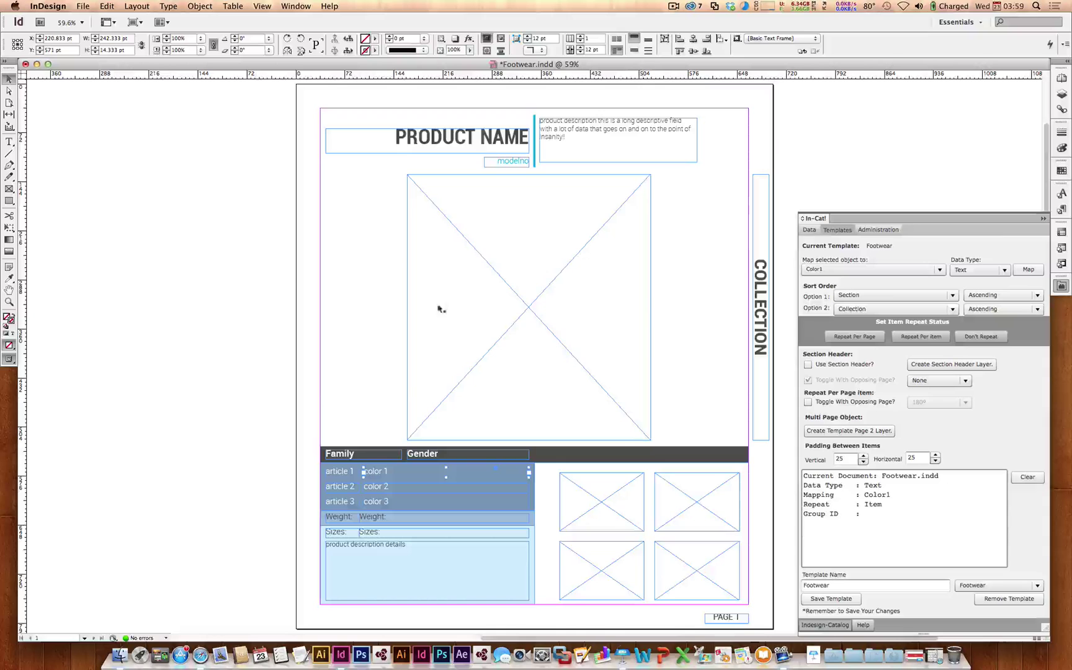
Step: Add a text frame about 124 pt wide reading "retail" in the dark Family/Gender bar, above the small image frames
left_click(9, 142)
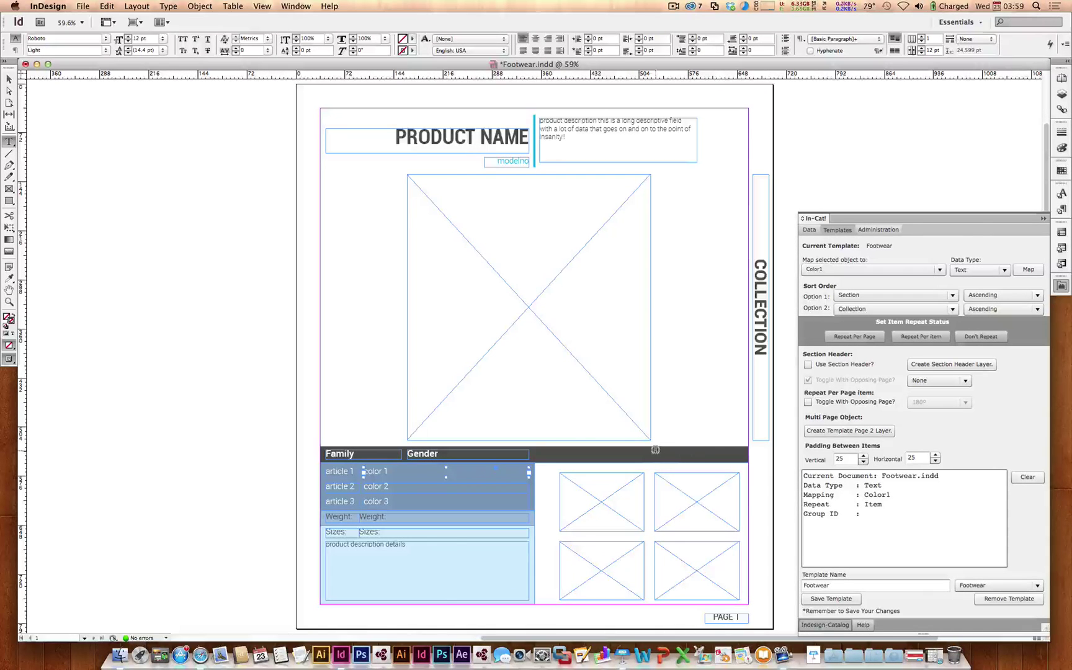
left_click_drag(656, 450, 740, 462)
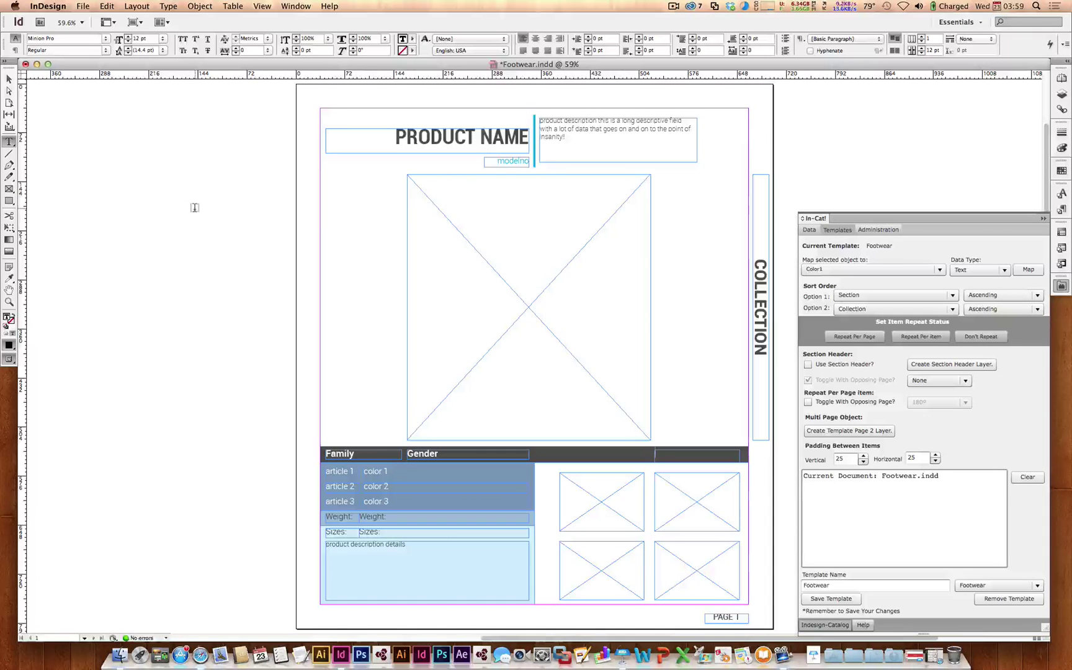
type("textil")
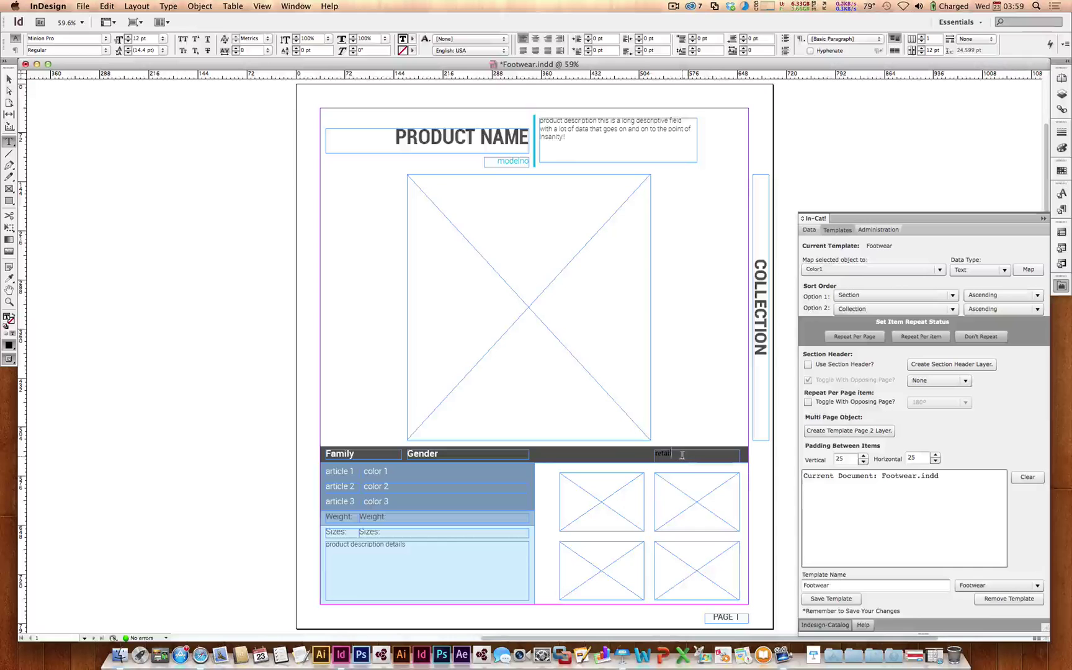
Step: Format the "retail" text in white Helvetica Neue Medium at 14 pt
left_click_drag(683, 456, 627, 452)
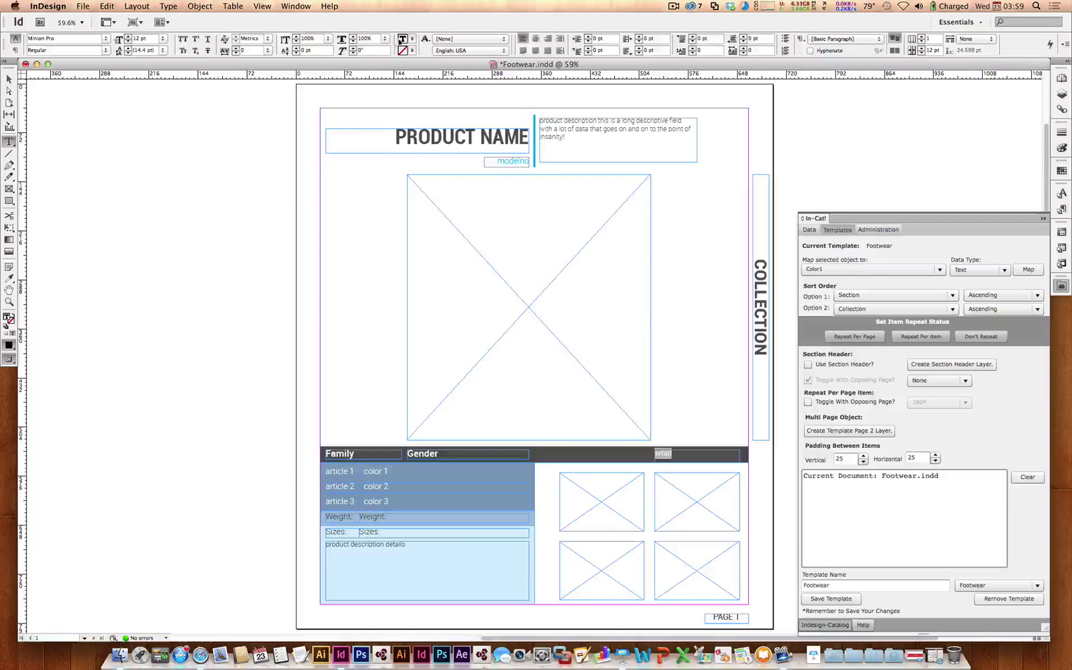
left_click(412, 39)
left_click(435, 84)
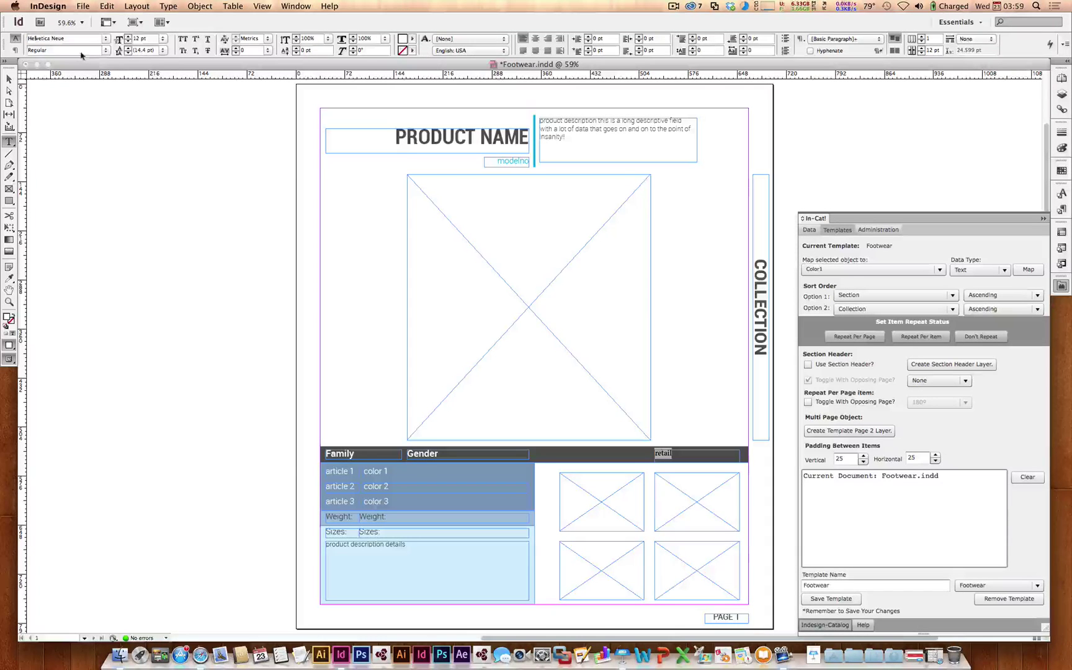
left_click(106, 49)
left_click(72, 73)
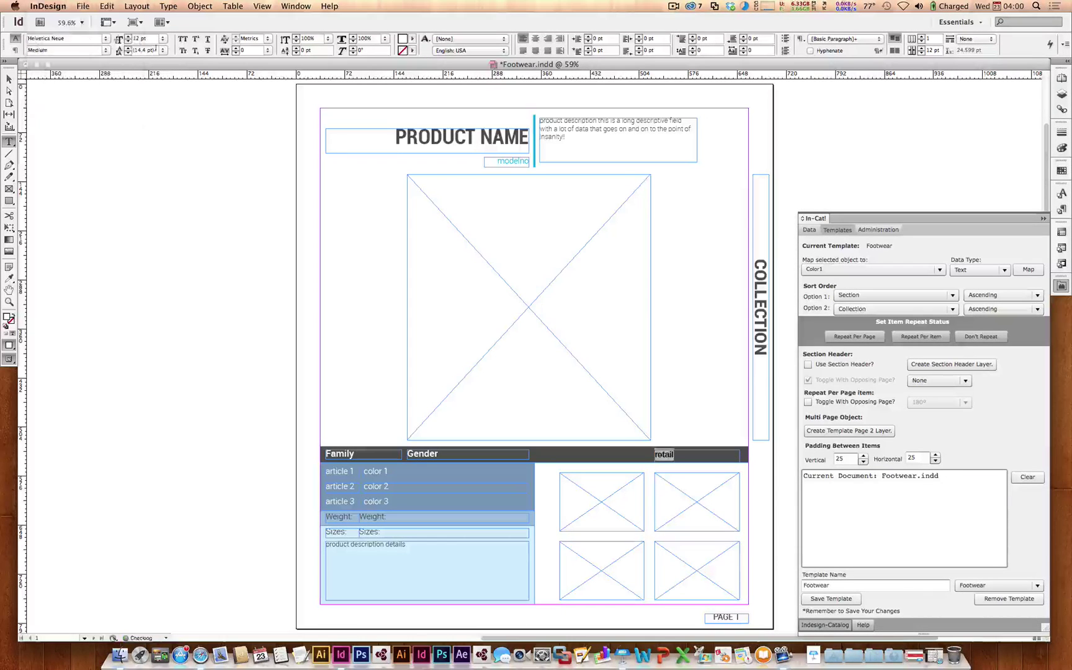
left_click(163, 38)
left_click(154, 131)
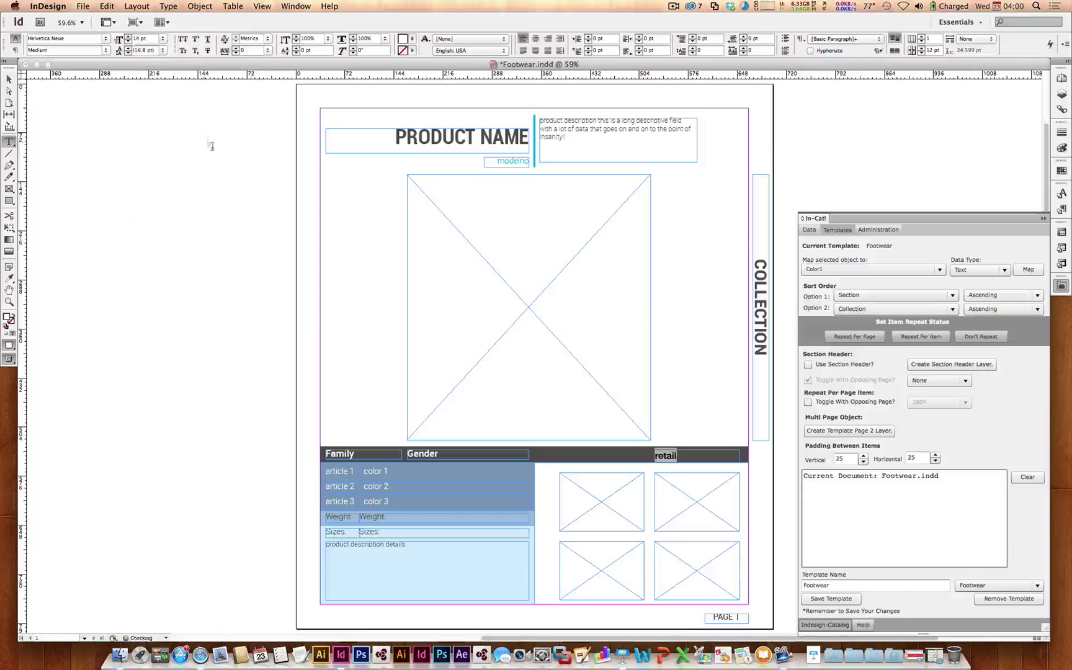
Step: Right-align the "retail" text and shift its frame slightly up and left within the dark bar, to about X 582.5 pt, Y 542 pt
left_click(548, 38)
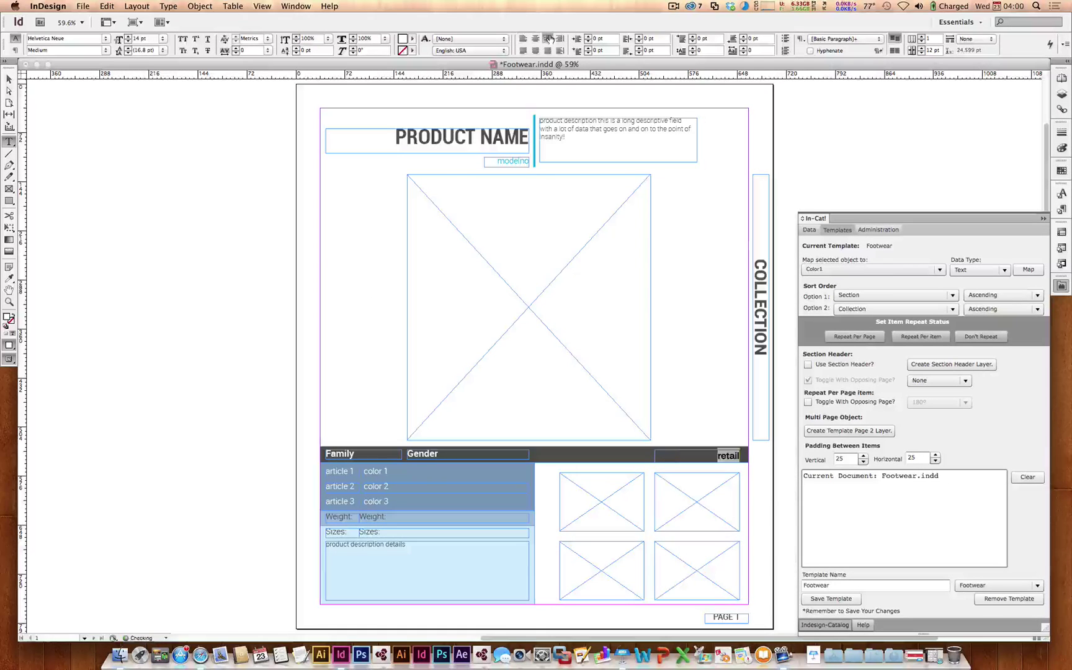
left_click(9, 79)
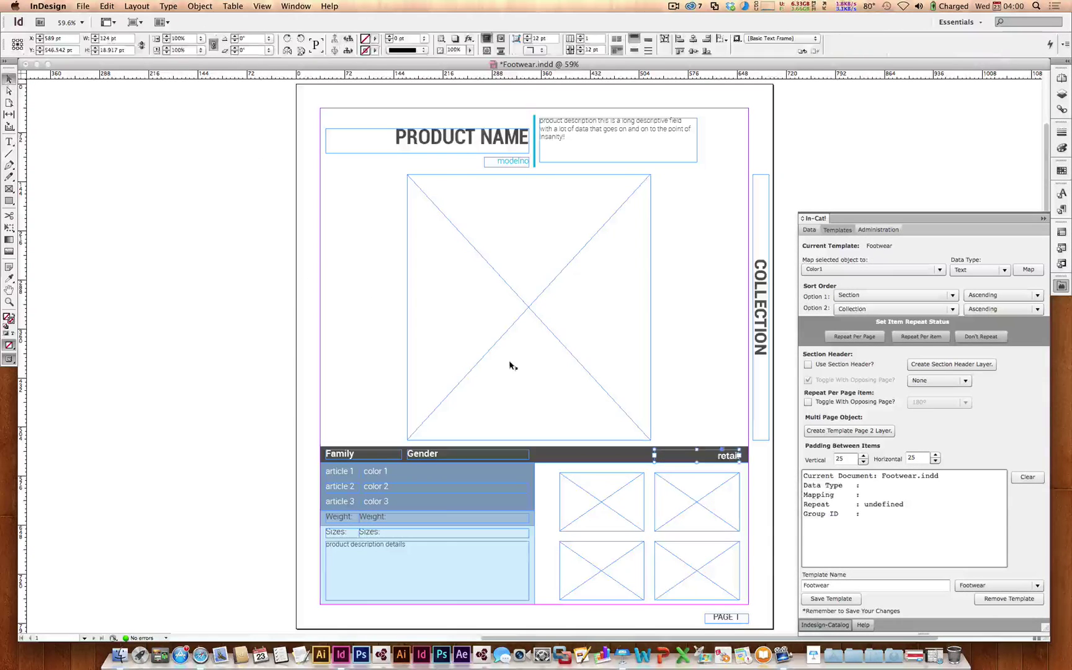
left_click_drag(730, 461, 723, 457)
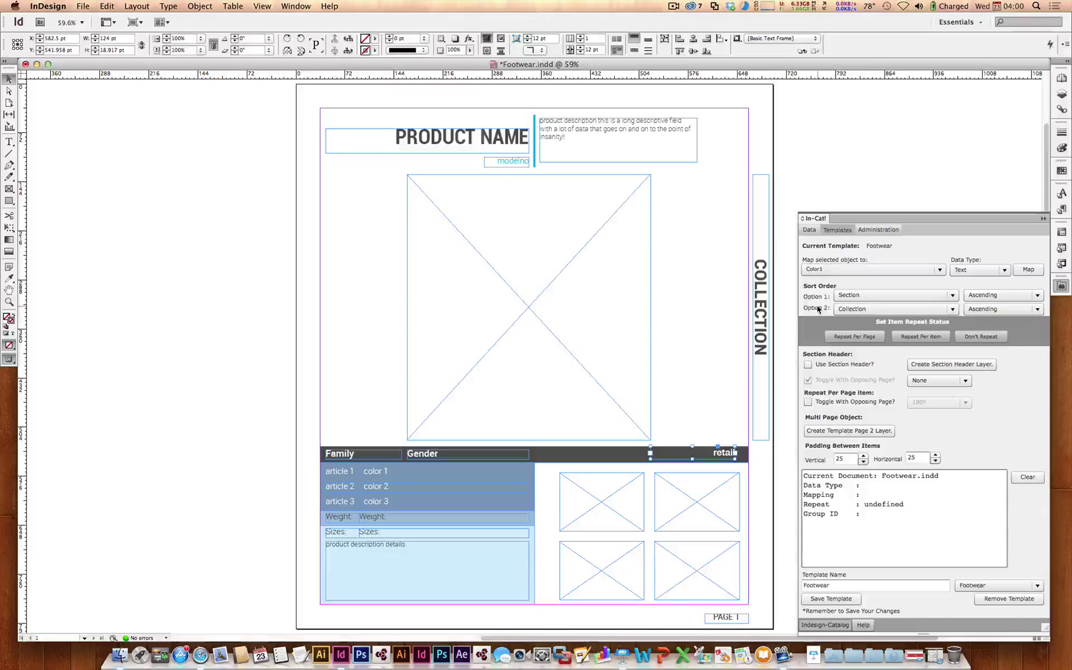
Step: Map the "retail" frame to the Retail field as Currency with the $ symbol, and make it repeat per item
left_click(937, 271)
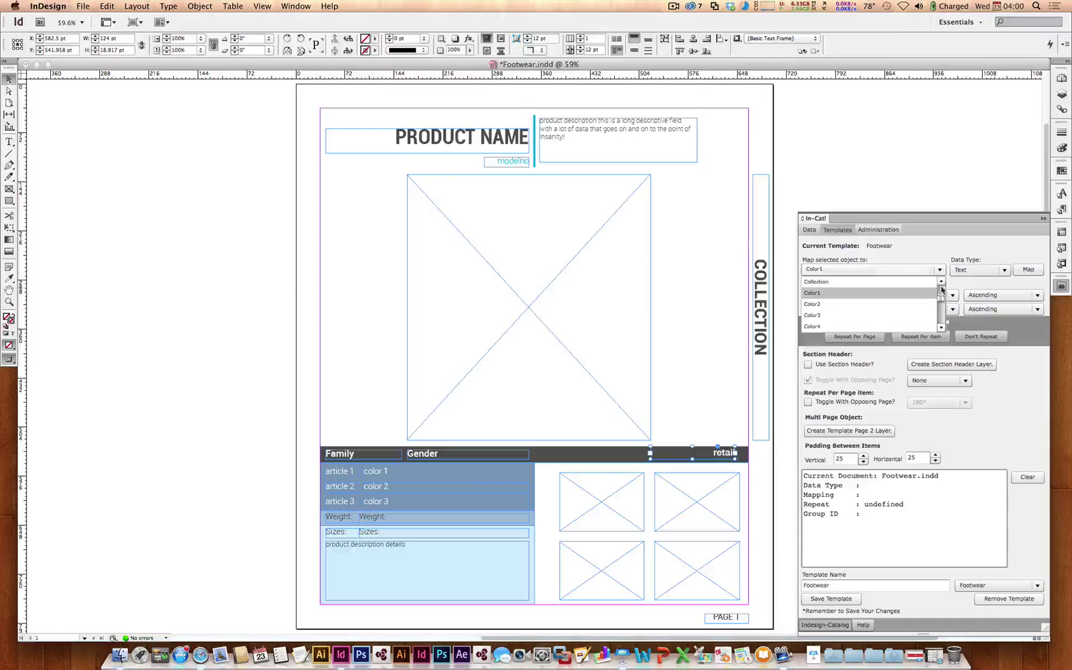
left_click_drag(942, 300, 941, 308)
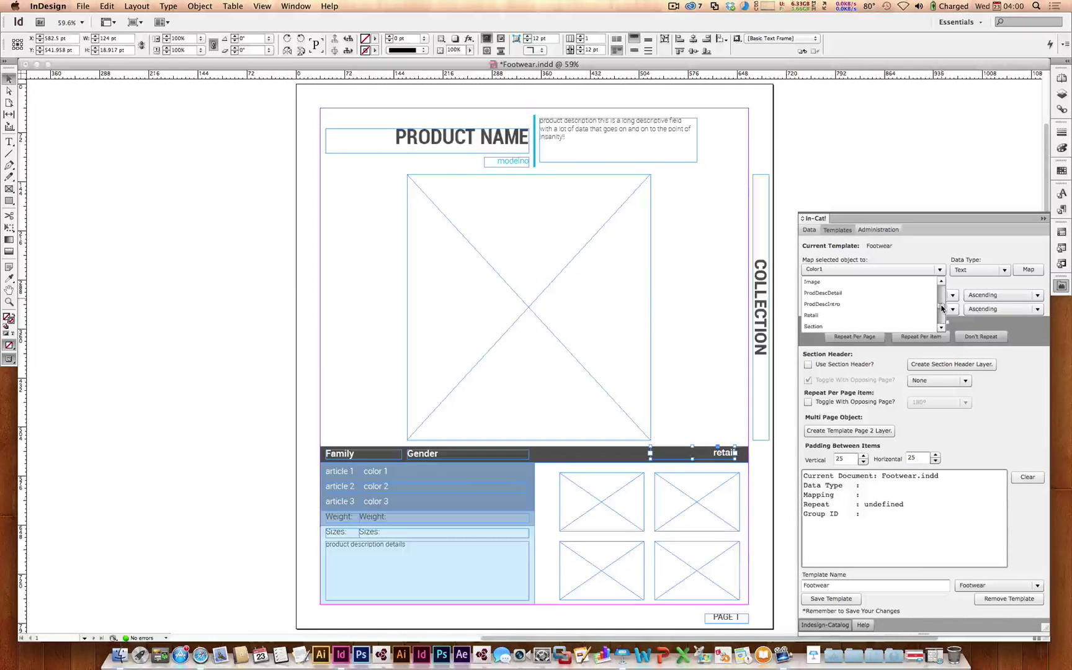
left_click(813, 315)
left_click(993, 269)
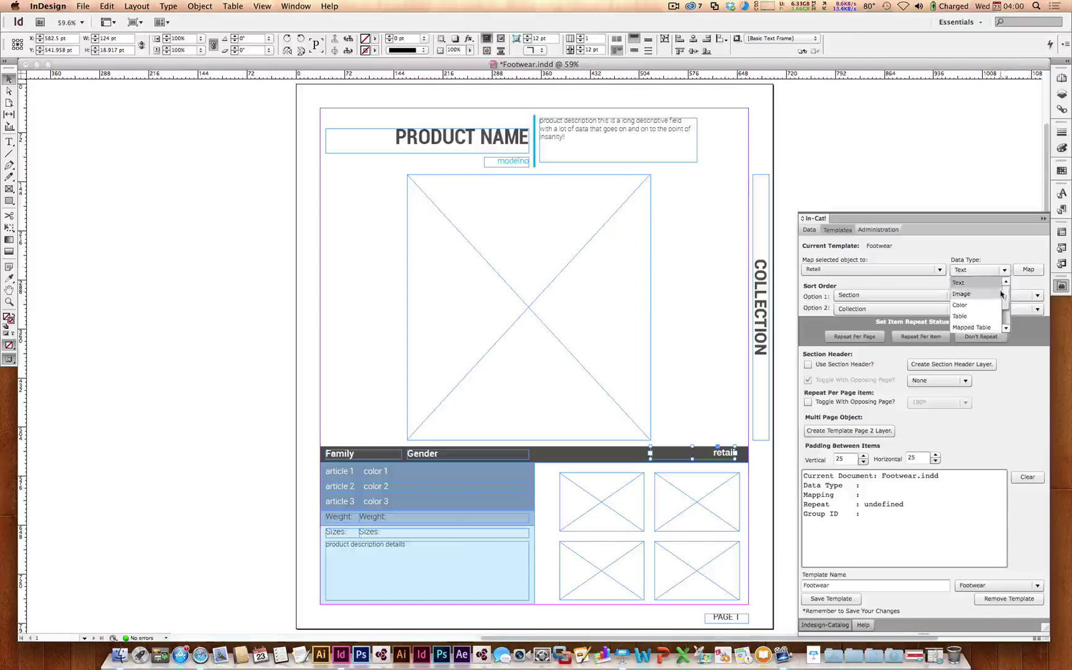
left_click_drag(1007, 306, 1008, 320)
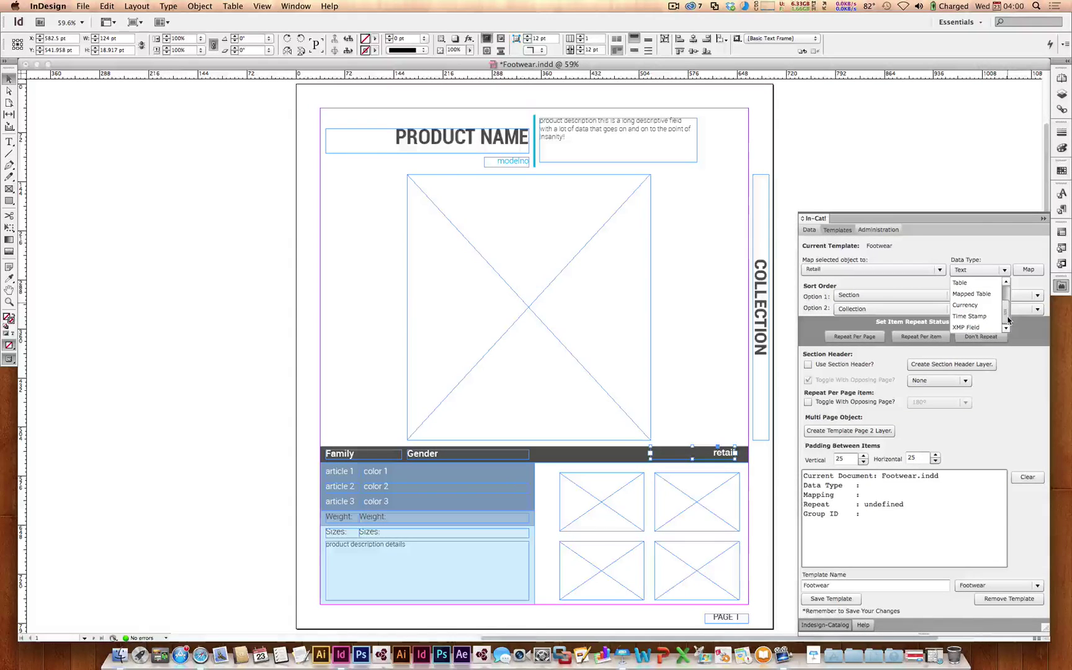
left_click(972, 307)
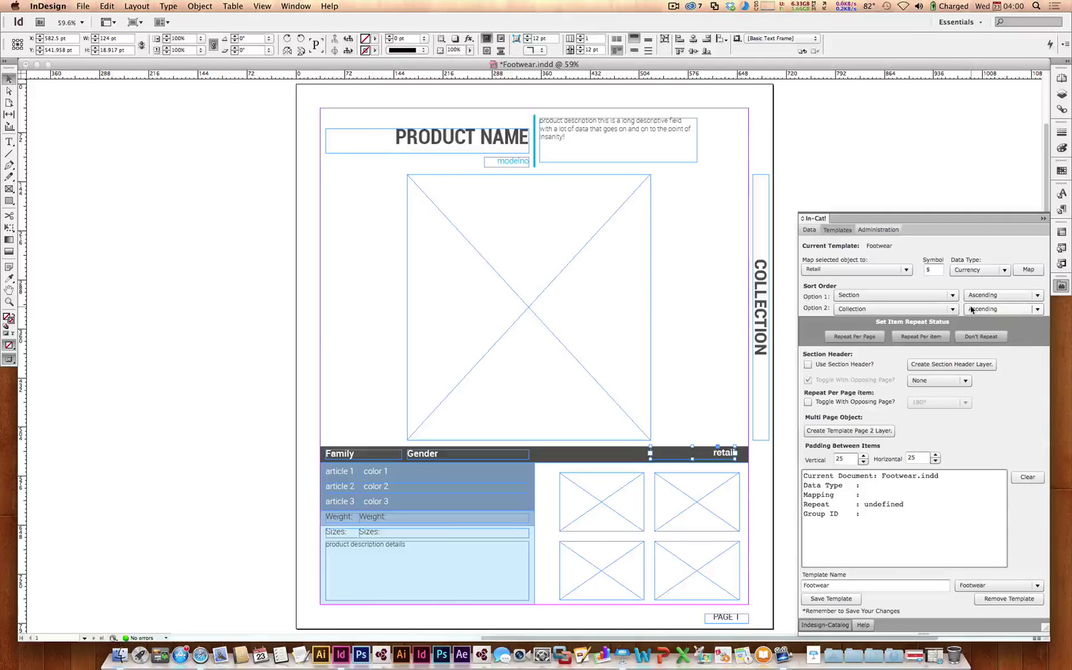
left_click(938, 273)
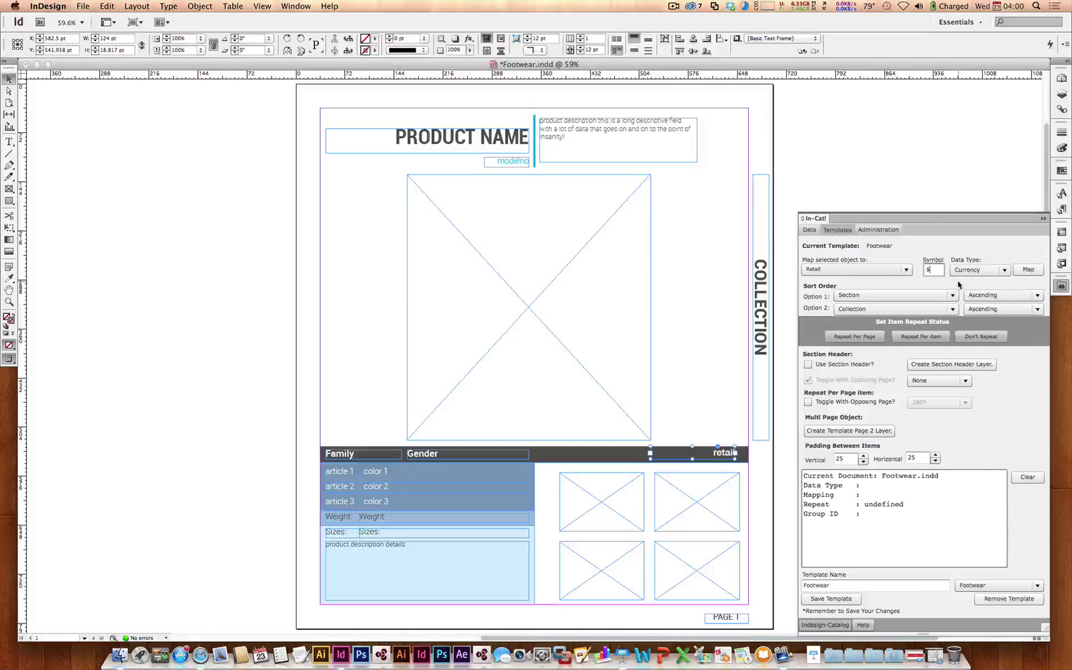
left_click(1028, 271)
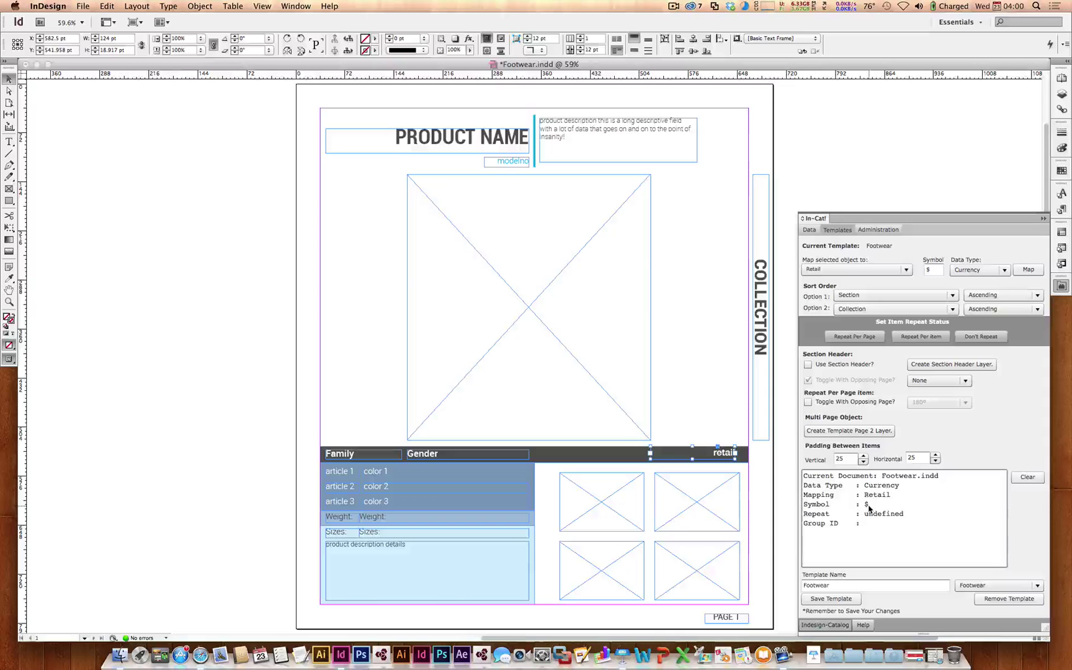
left_click(929, 338)
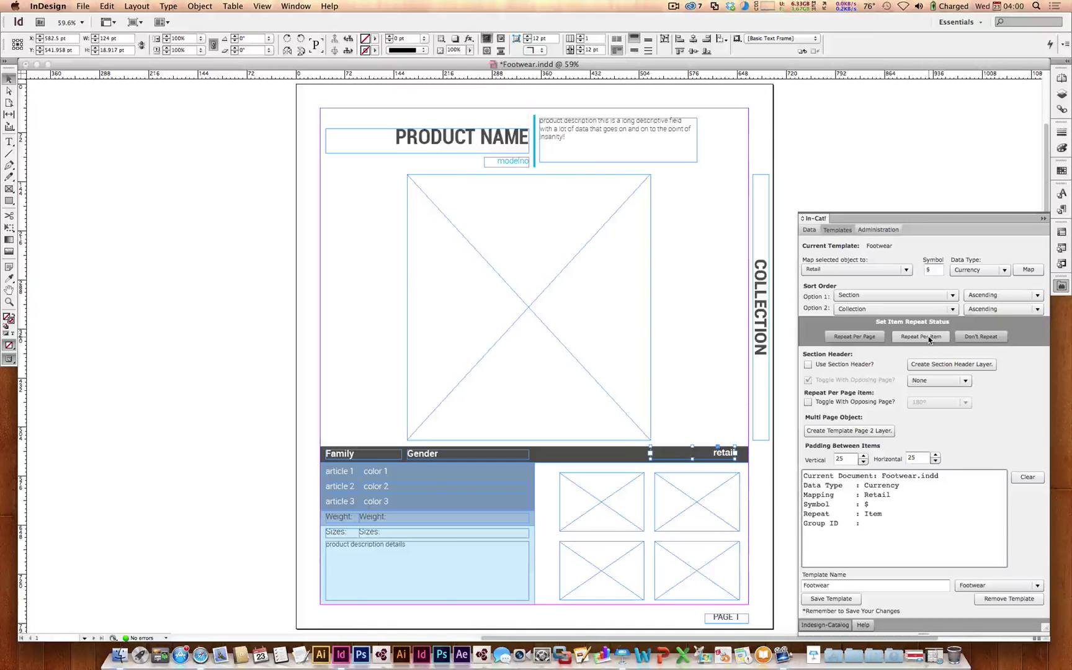
Step: Save the Footwear template, overwriting the existing one, and close the document
left_click(831, 598)
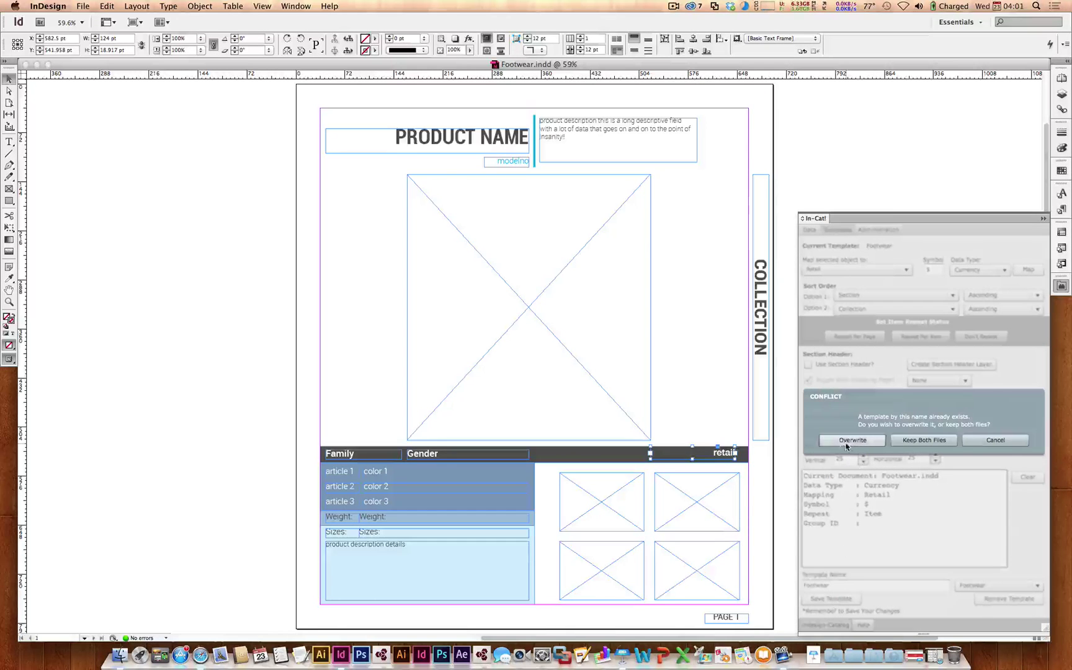
left_click(847, 445)
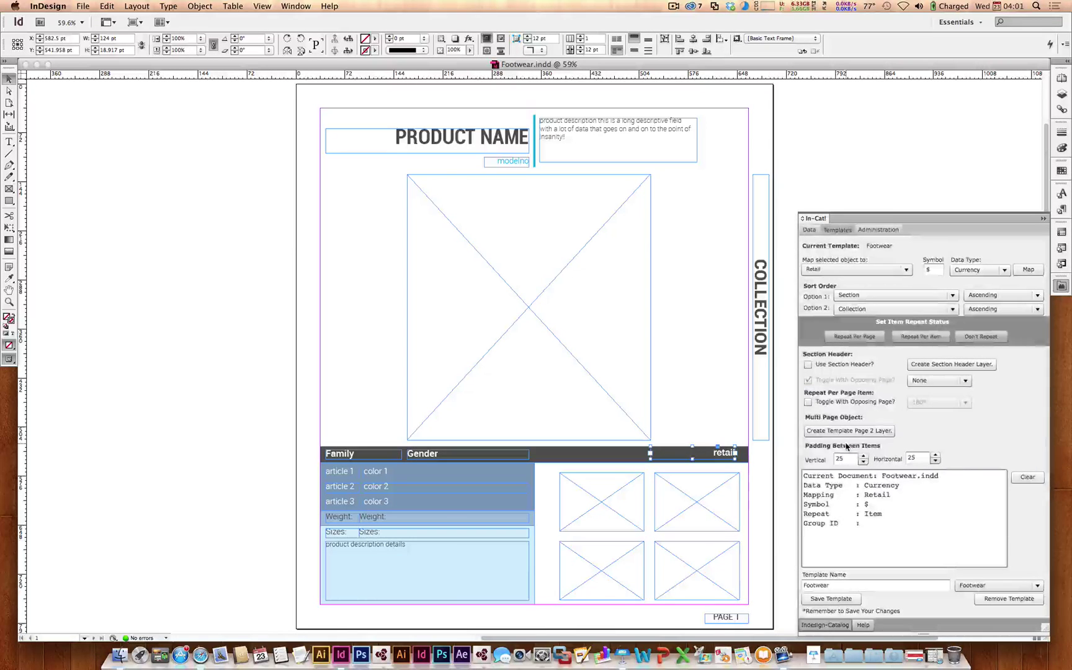
left_click(25, 65)
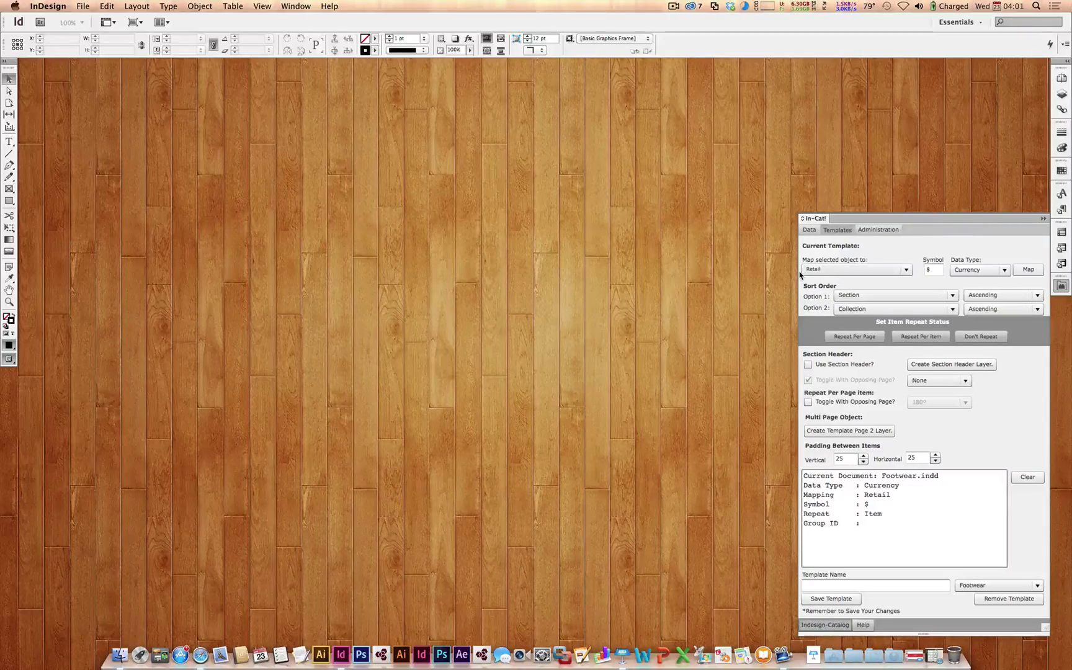
Step: Clear the previous product search results in In-Cat!'s data view, and search the Shoes configuration for Gender KID'S
left_click(811, 232)
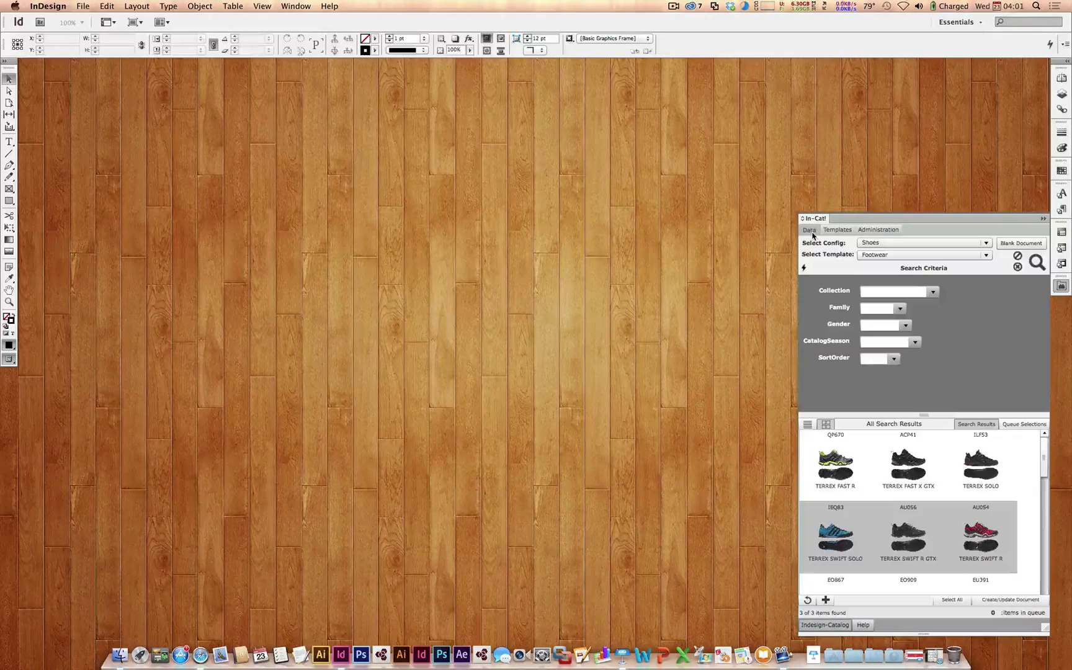
left_click(1017, 267)
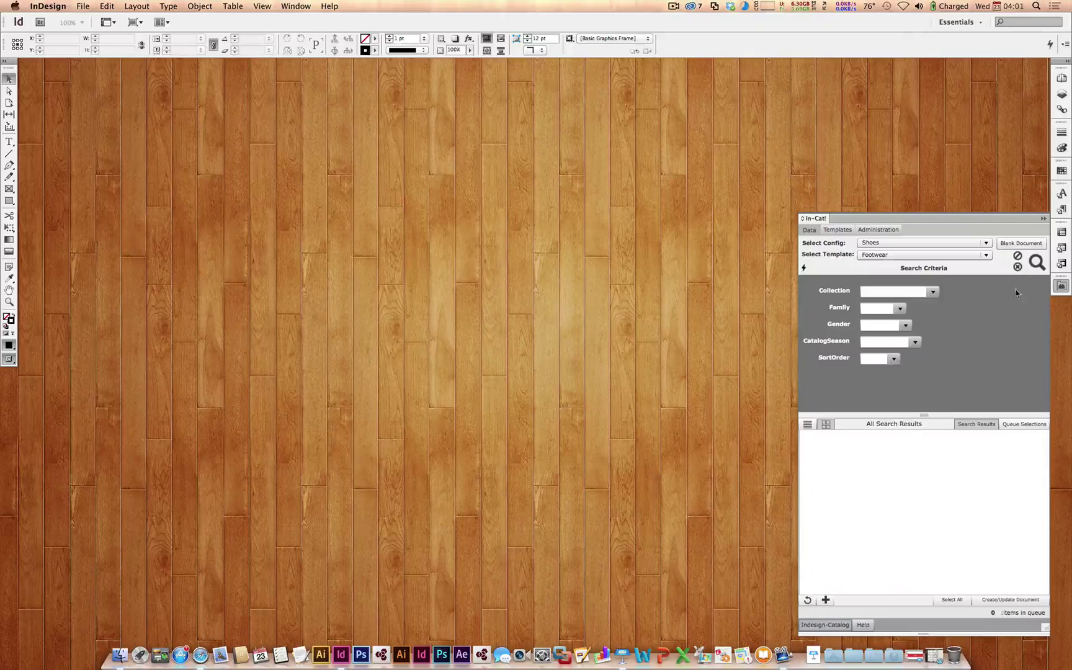
left_click(905, 326)
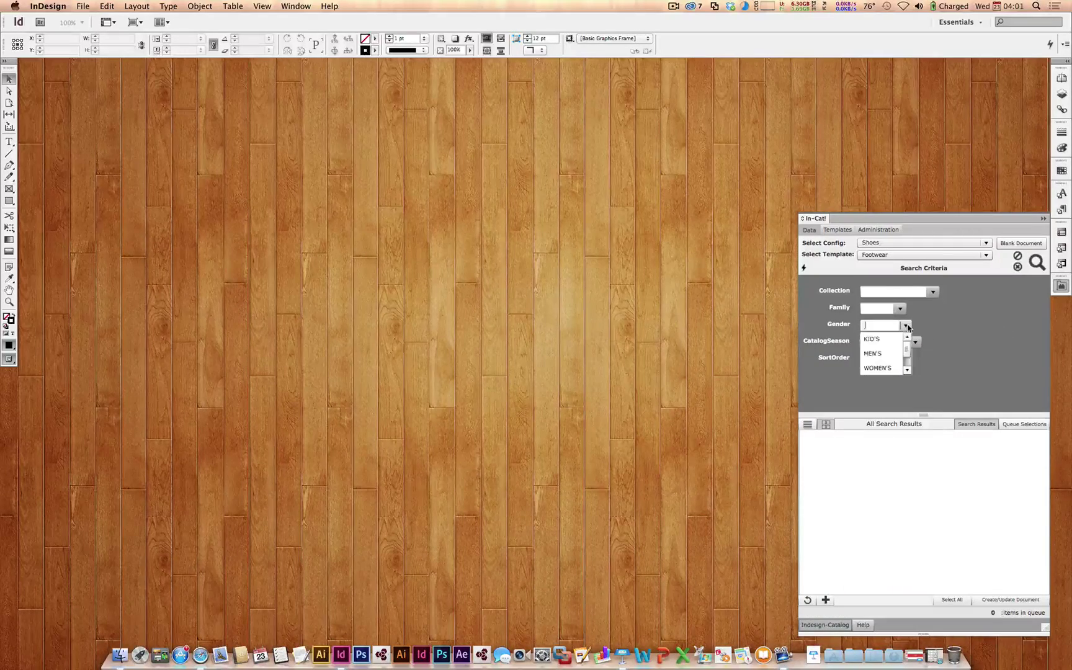
left_click(881, 339)
left_click(1037, 264)
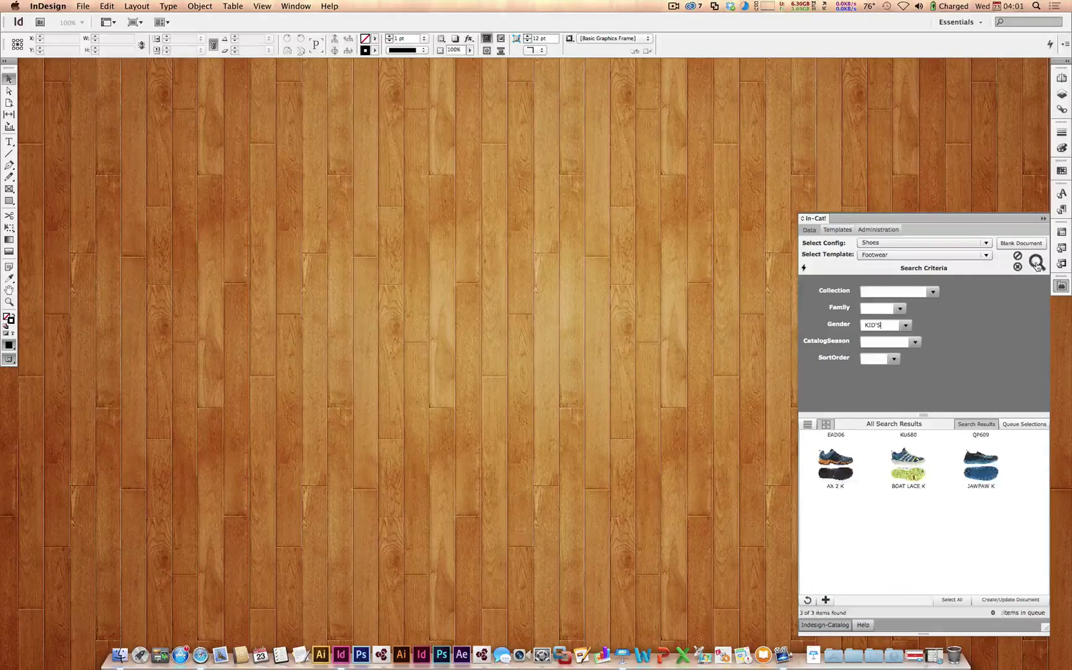
Step: Queue the AX 2 K, BOAT LACE K and JAWPAW K shoes and generate a Footwear document from them in Template Sort Order
left_click(836, 465)
left_click(979, 478, "shift")
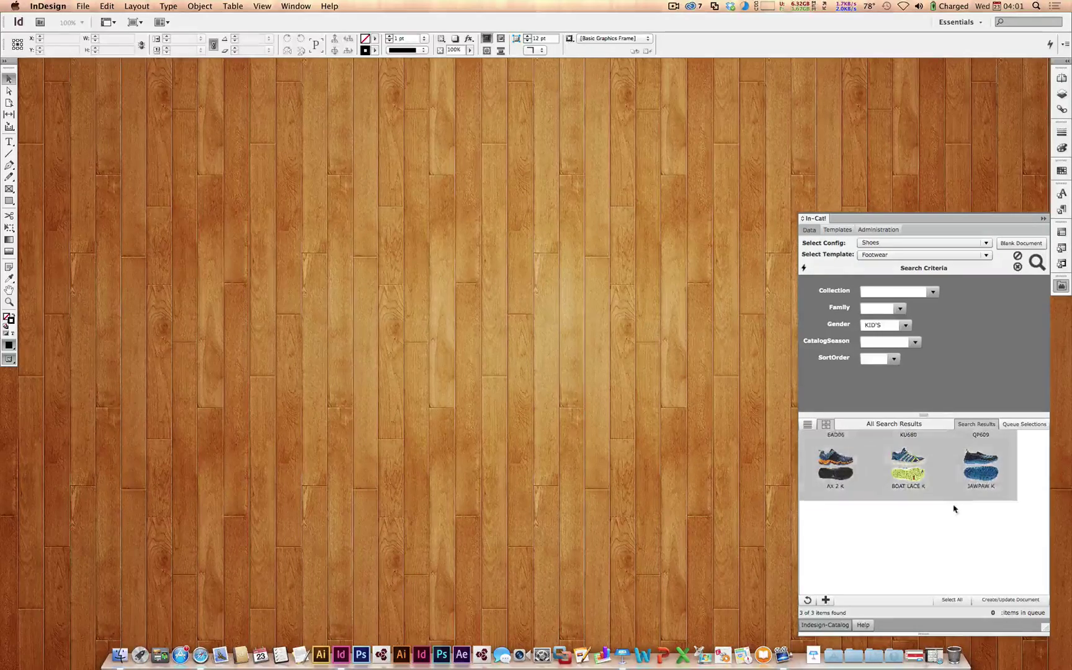
left_click(826, 600)
left_click(989, 601)
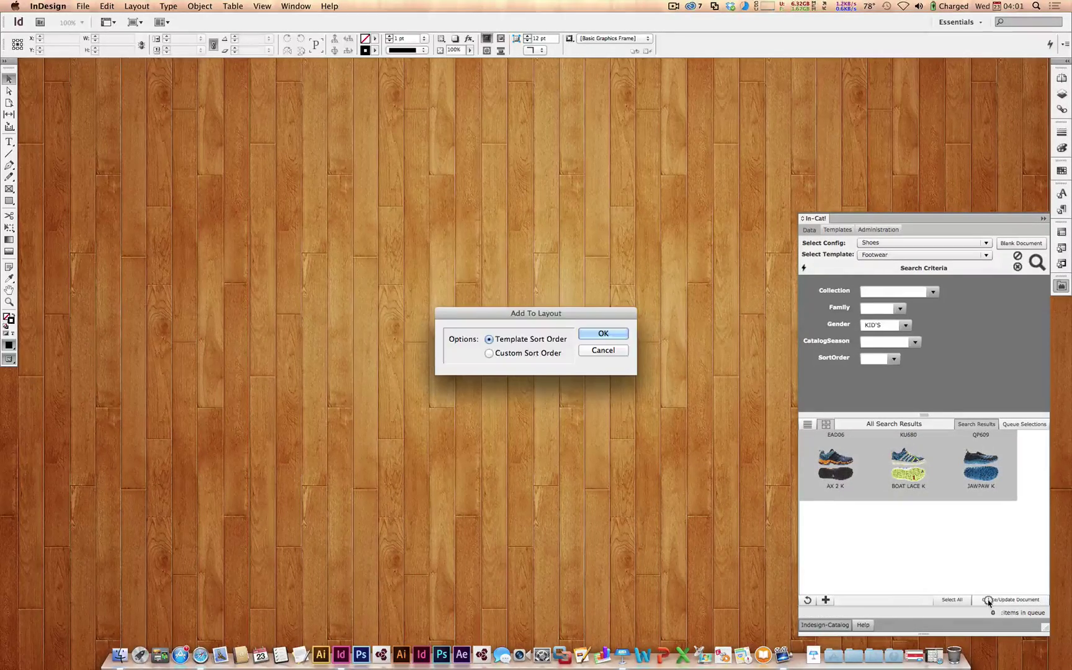
left_click(603, 335)
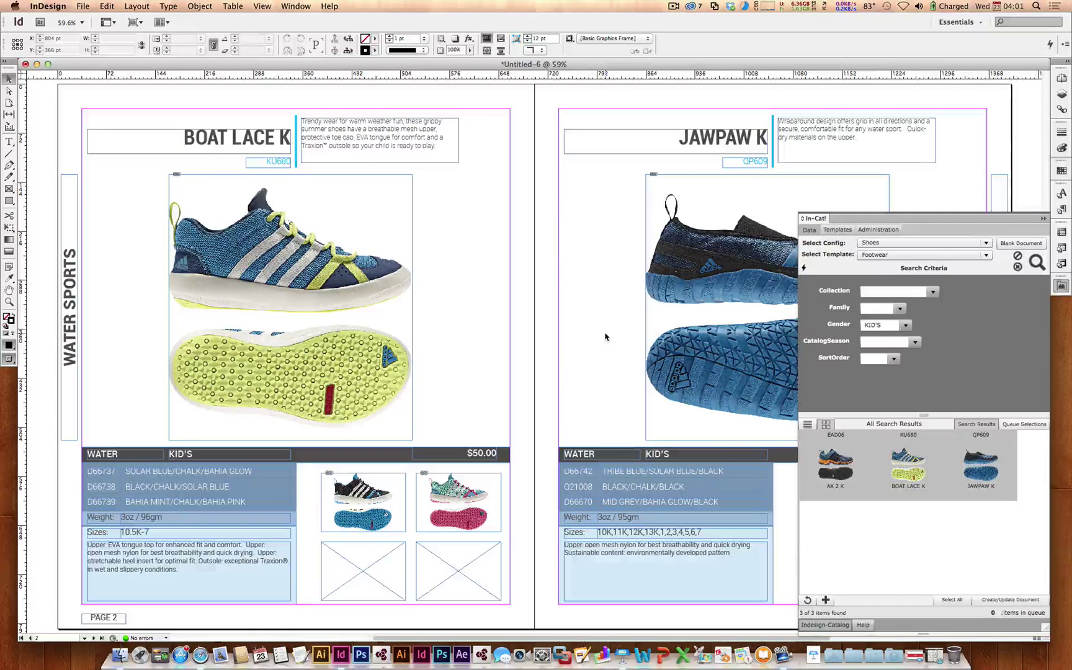
Step: Show the generated BOAT LACE K and JAWPAW K spread in Preview screen mode with nothing selected, and close the document without saving
left_click(483, 453)
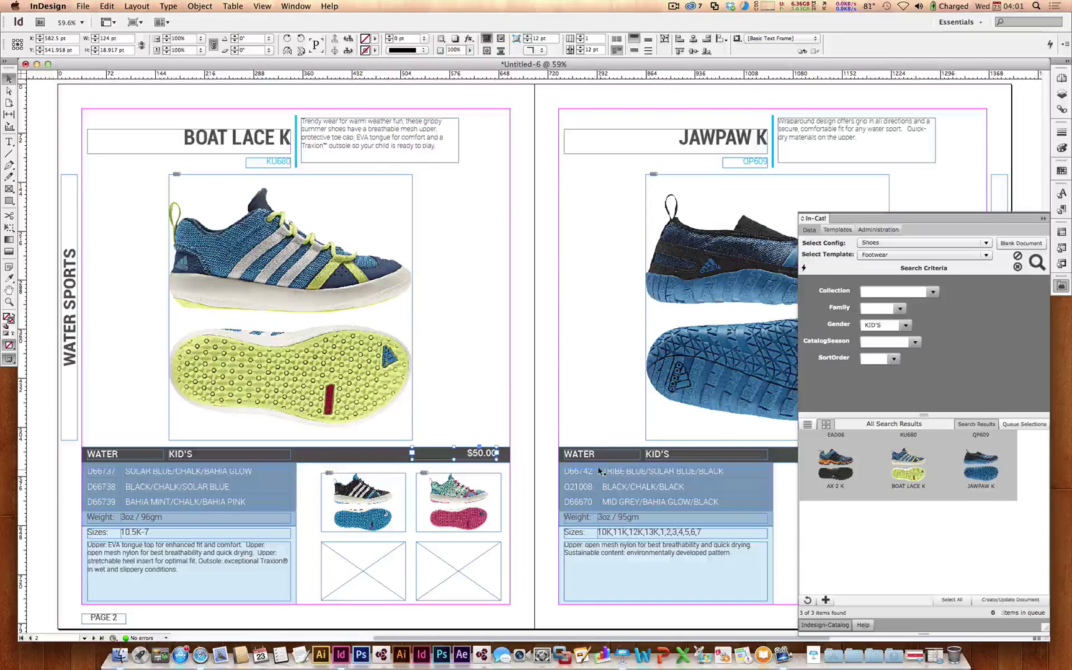
left_click(262, 6)
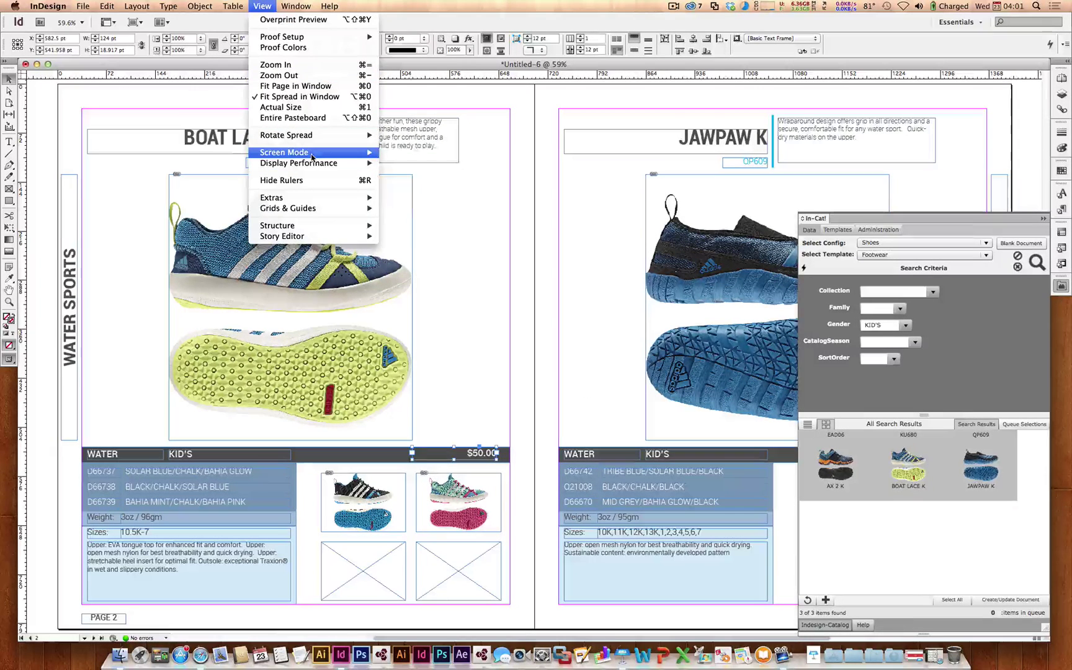
mouse_move(310, 152)
left_click(425, 164)
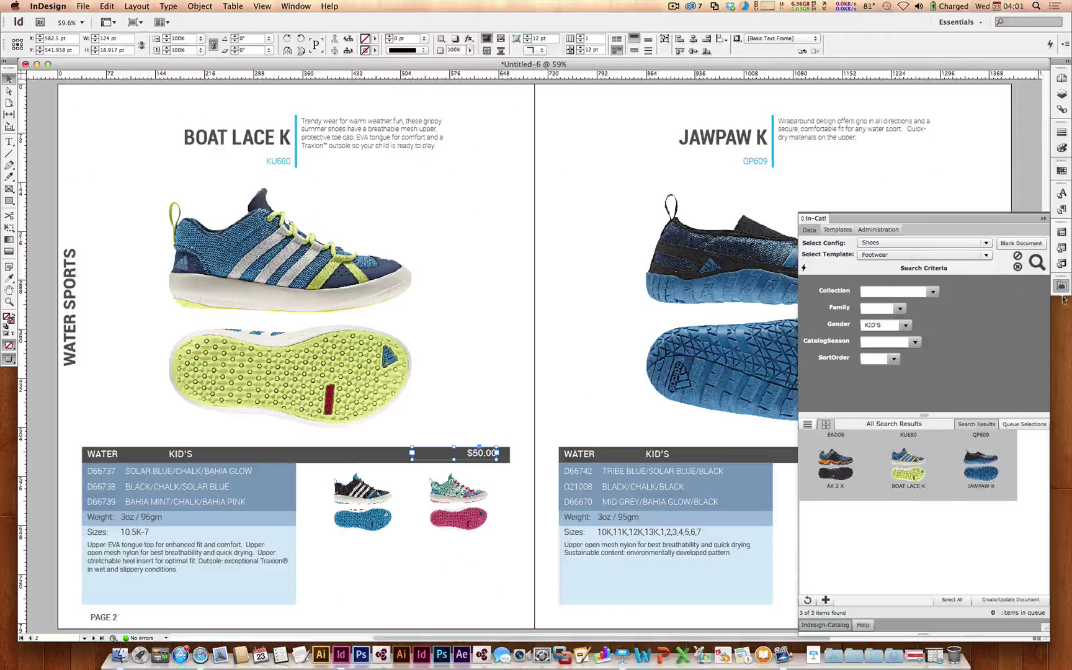
left_click(482, 372)
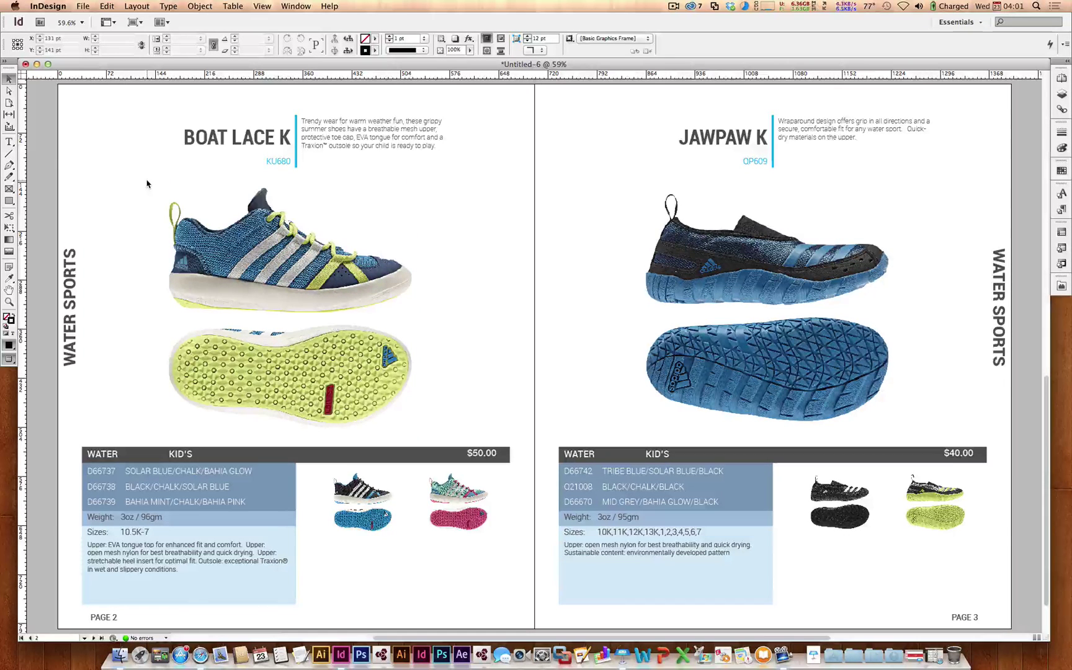
left_click(25, 64)
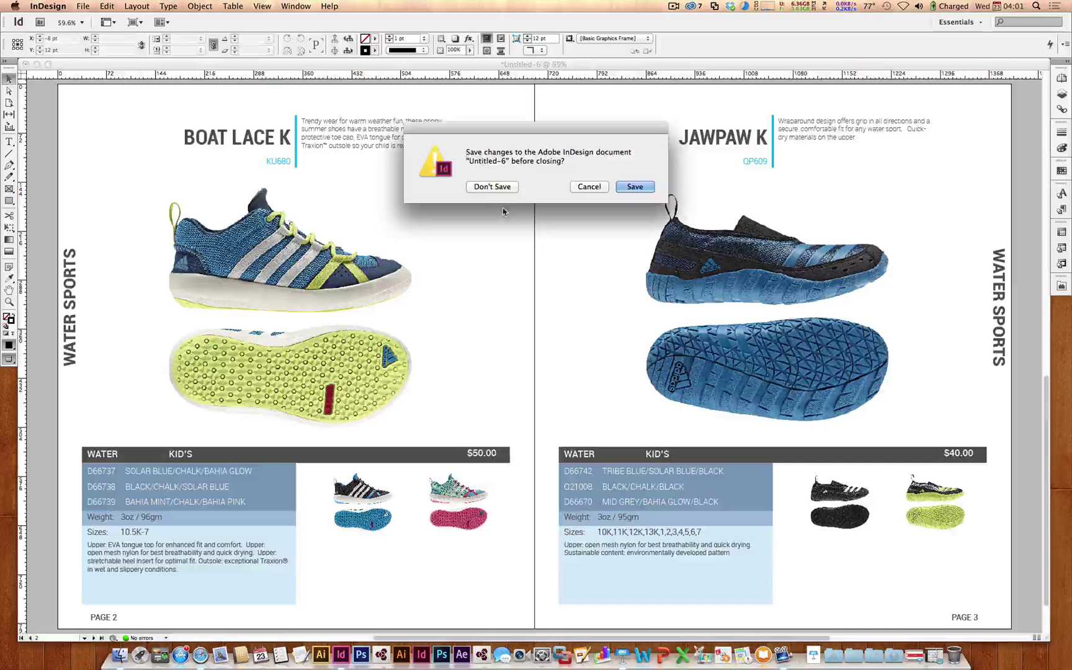
left_click(502, 186)
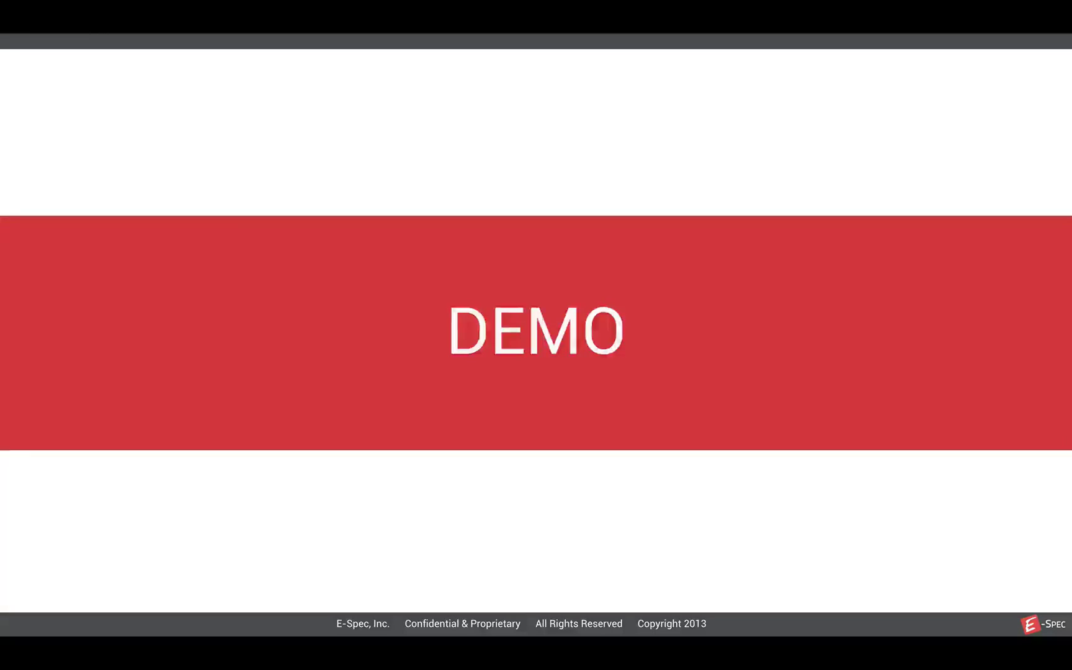